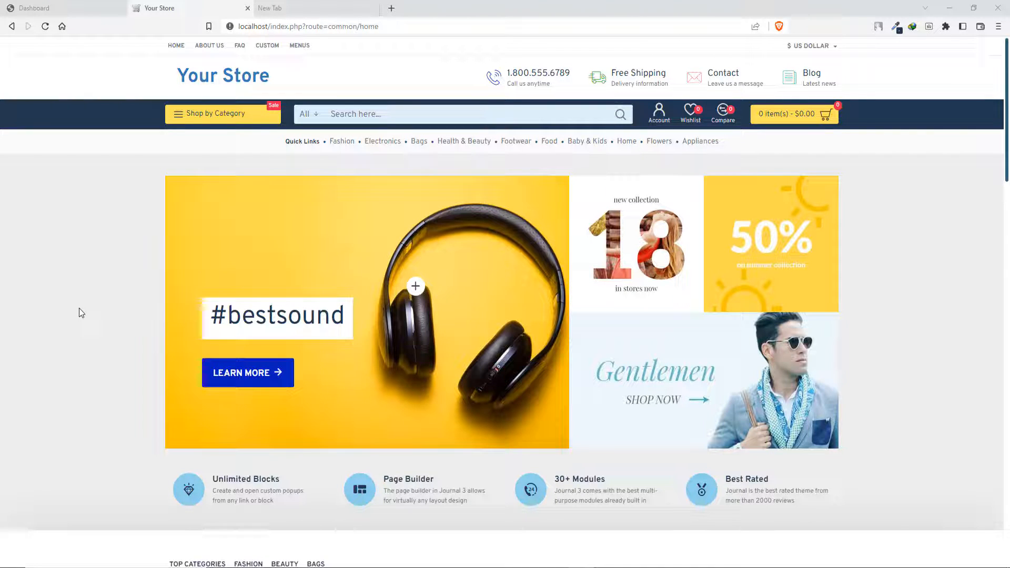
{"action": "mouse_move", "coordinate": [191, 121]}
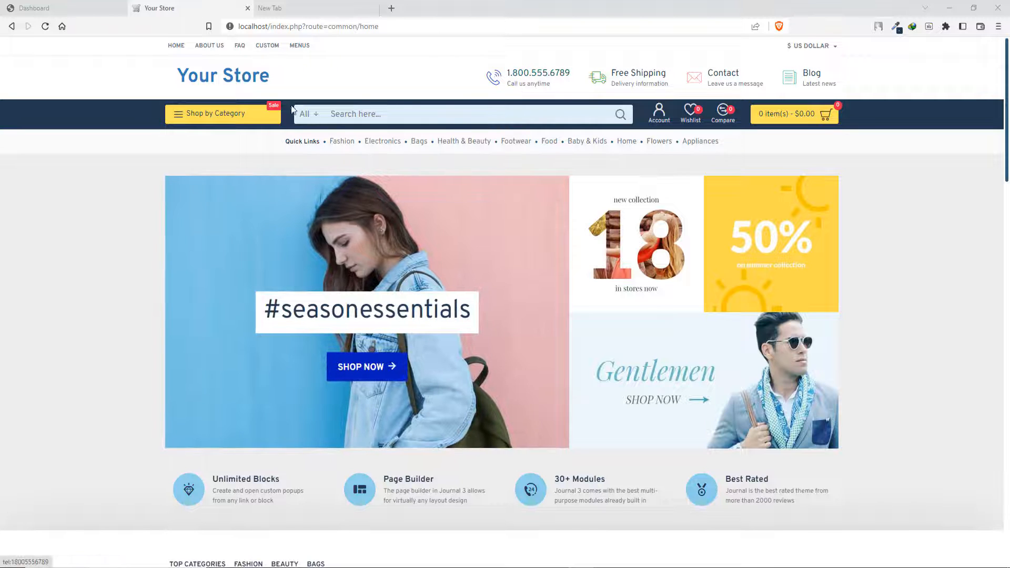
{"action": "mouse_move", "coordinate": [232, 112]}
{"action": "mouse_move", "coordinate": [204, 190]}
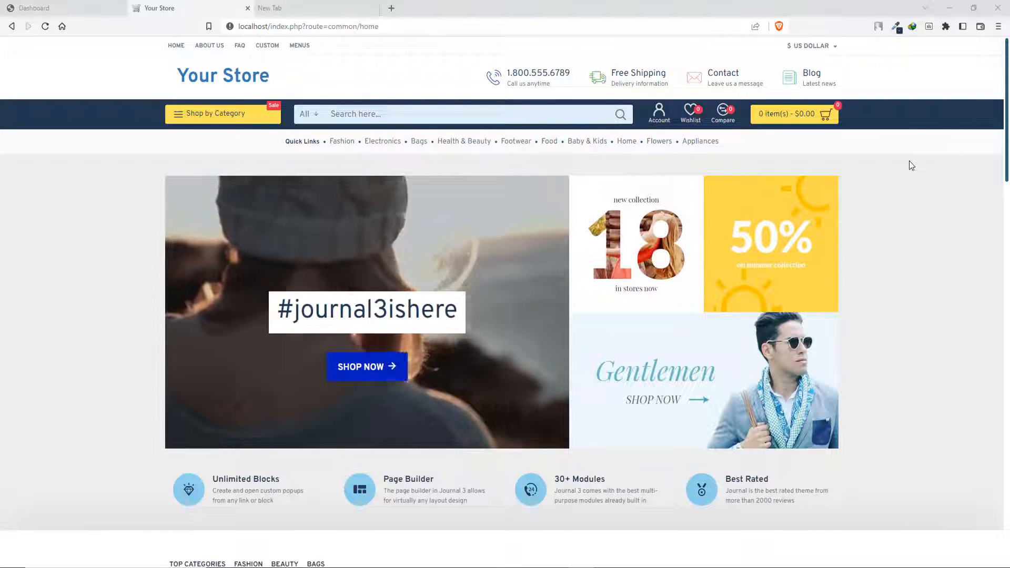
- Switch to the OpenCart admin and start adding a new information page in the catalog
{"action": "left_click", "coordinate": [66, 8]}
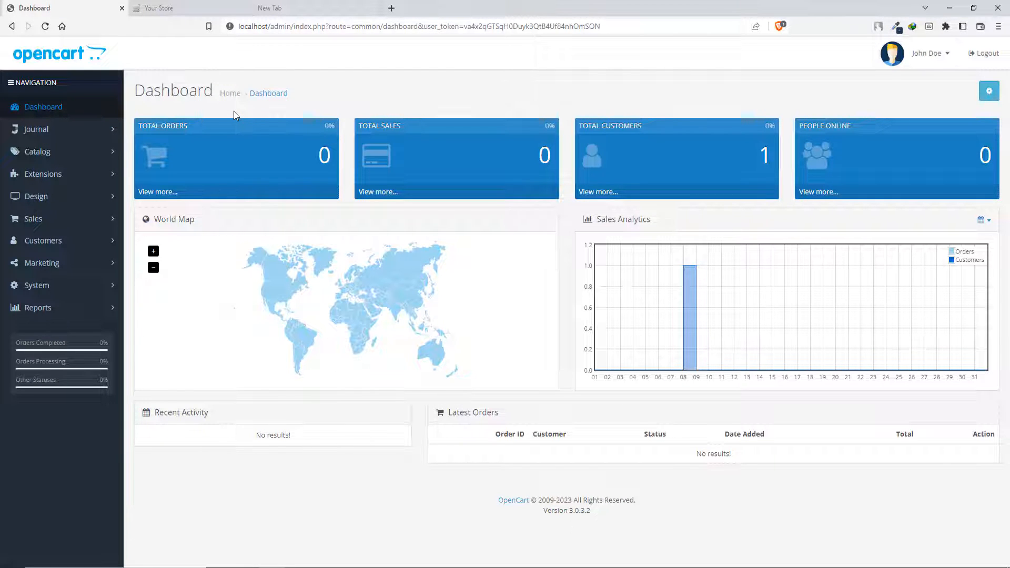
{"action": "left_click", "coordinate": [76, 152]}
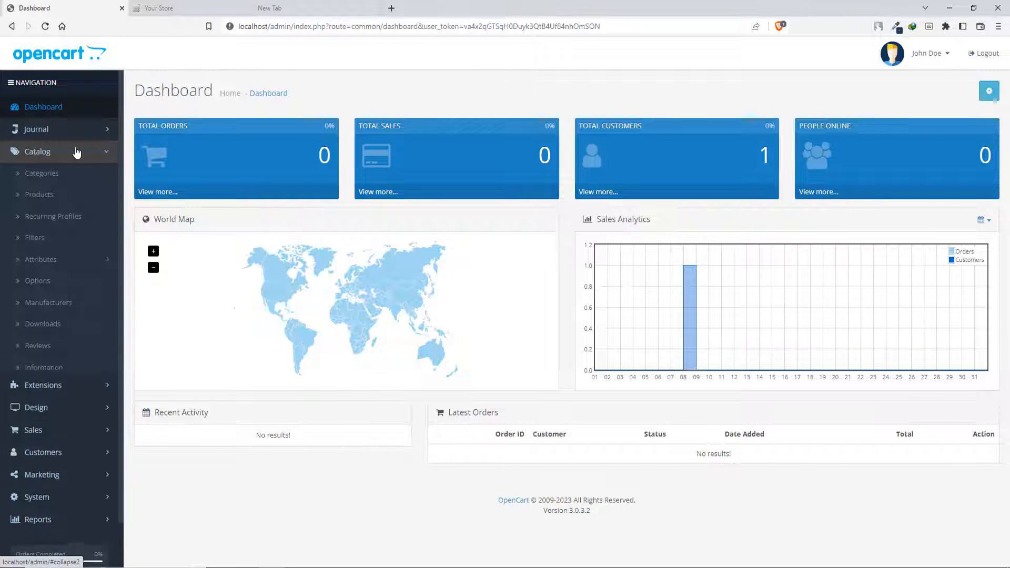
{"action": "left_click", "coordinate": [77, 376]}
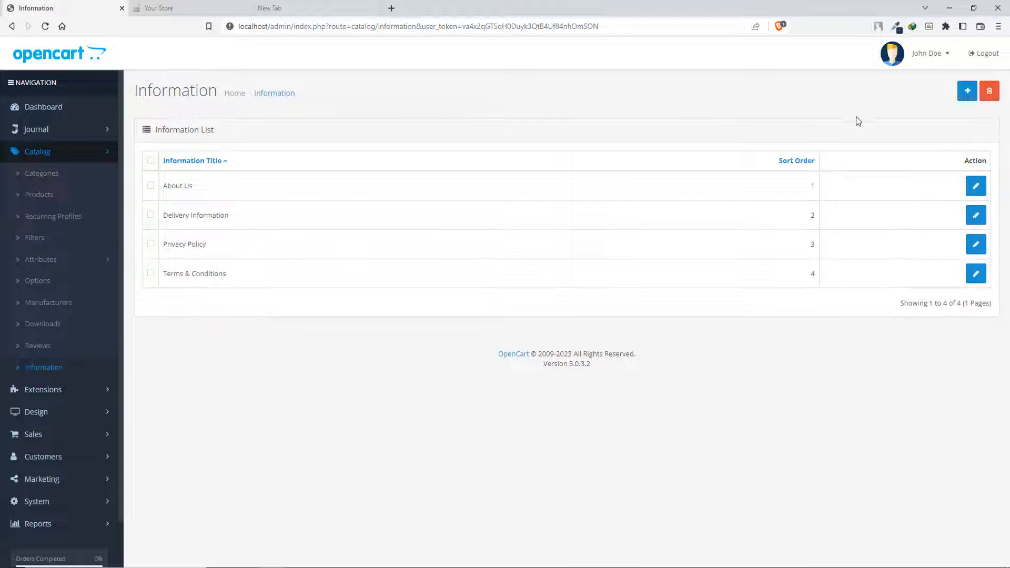
{"action": "left_click", "coordinate": [964, 92]}
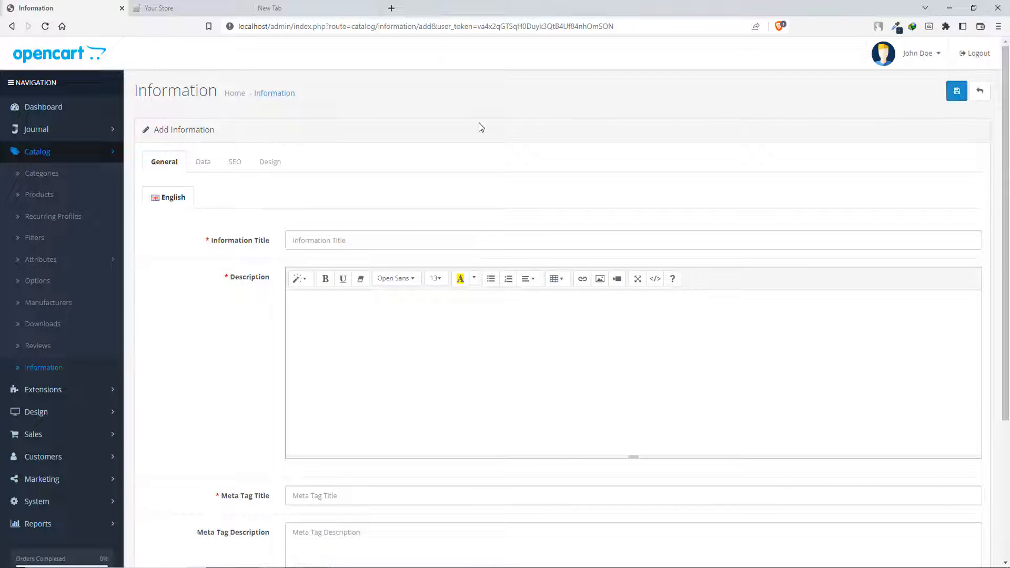
- Set the information title to "New Arrivels" and copy that text for reuse
{"action": "scroll", "coordinate": [255, 300], "scroll_direction": "down", "scroll_amount": 3}
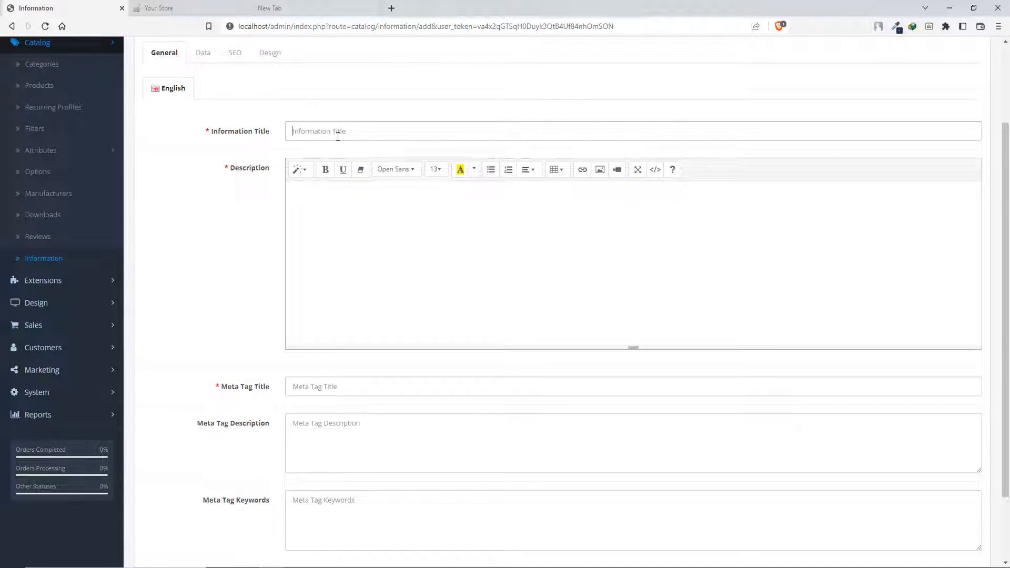
{"action": "left_click", "coordinate": [338, 136]}
{"action": "type", "text": "New Arrivels"}
{"action": "left_click_drag", "start_coordinate": [358, 131], "coordinate": [265, 139]}
{"action": "key", "text": "ctrl+c"}
- Enter "New Arrivels bla bla bla" as the description and "New Arrivels" as the meta tag title
{"action": "left_click", "coordinate": [357, 235]}
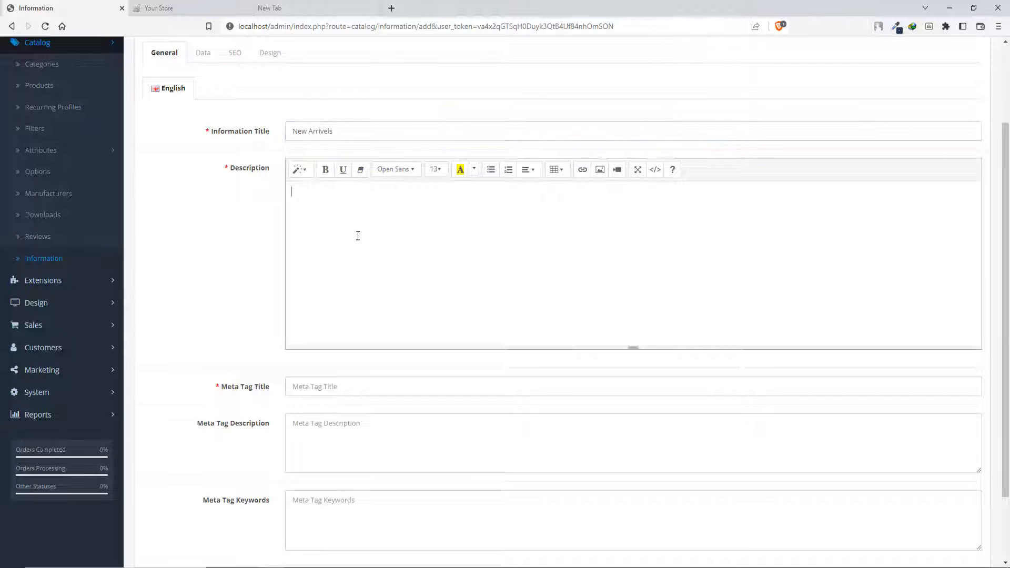
{"action": "key", "text": "ctrl+v"}
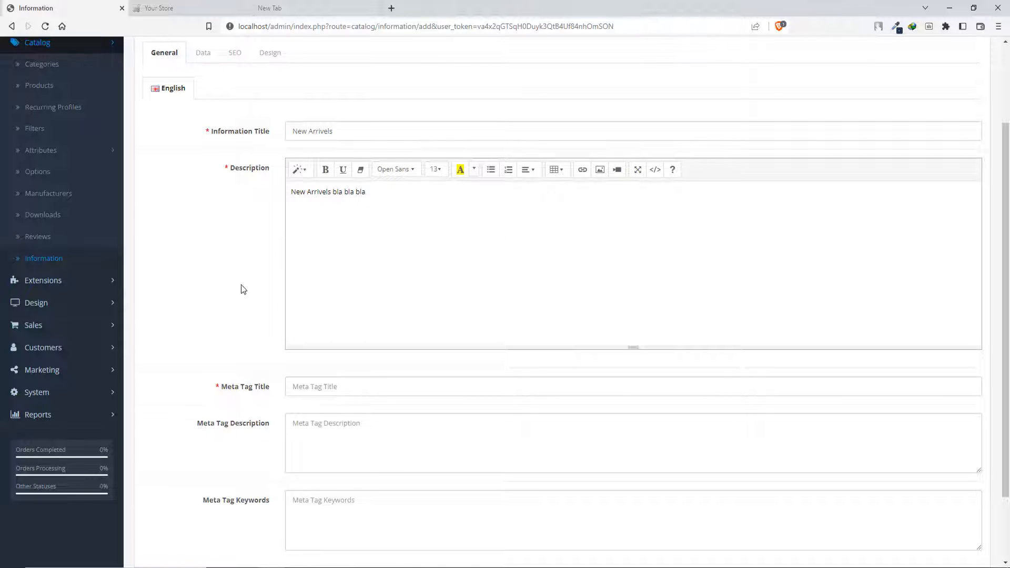
{"action": "scroll", "coordinate": [241, 289], "scroll_direction": "down", "scroll_amount": 1}
{"action": "key", "text": "ctrl+v"}
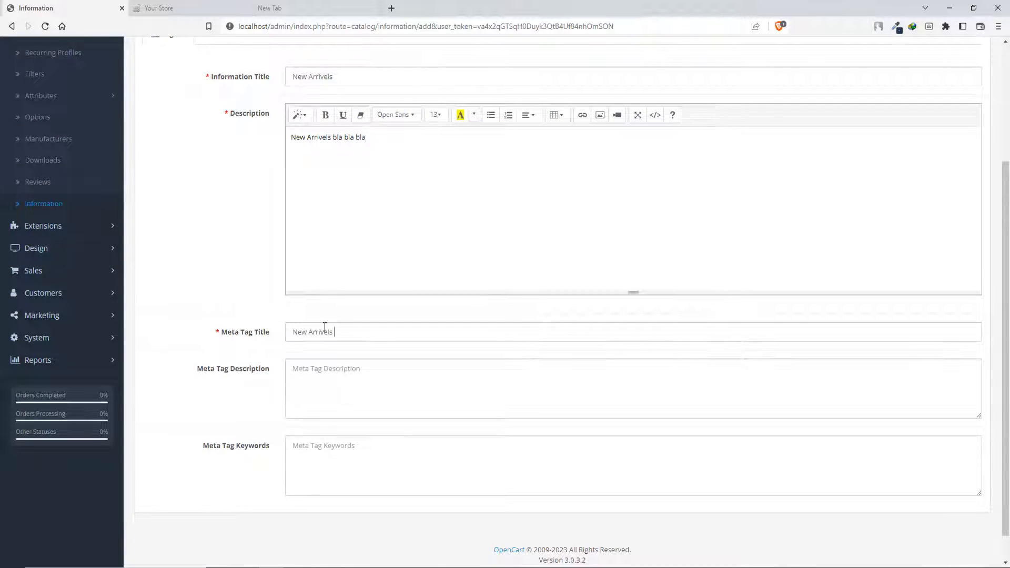
- Set the default store's SEO keyword to "New Arrivels" with a hyphen in place of the space, and save the information page
{"action": "scroll", "coordinate": [214, 276], "scroll_direction": "up", "scroll_amount": 3}
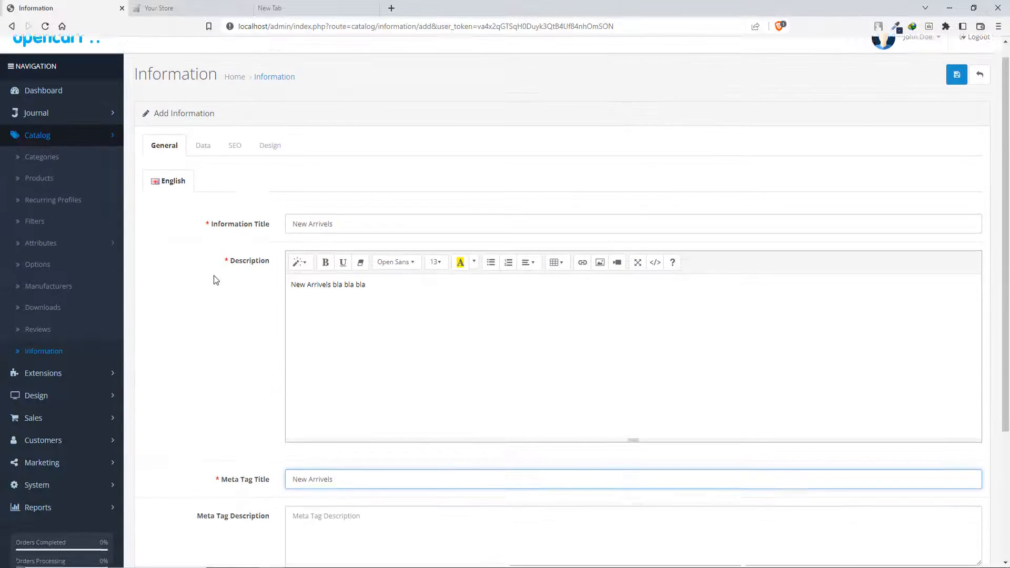
{"action": "left_click", "coordinate": [202, 167]}
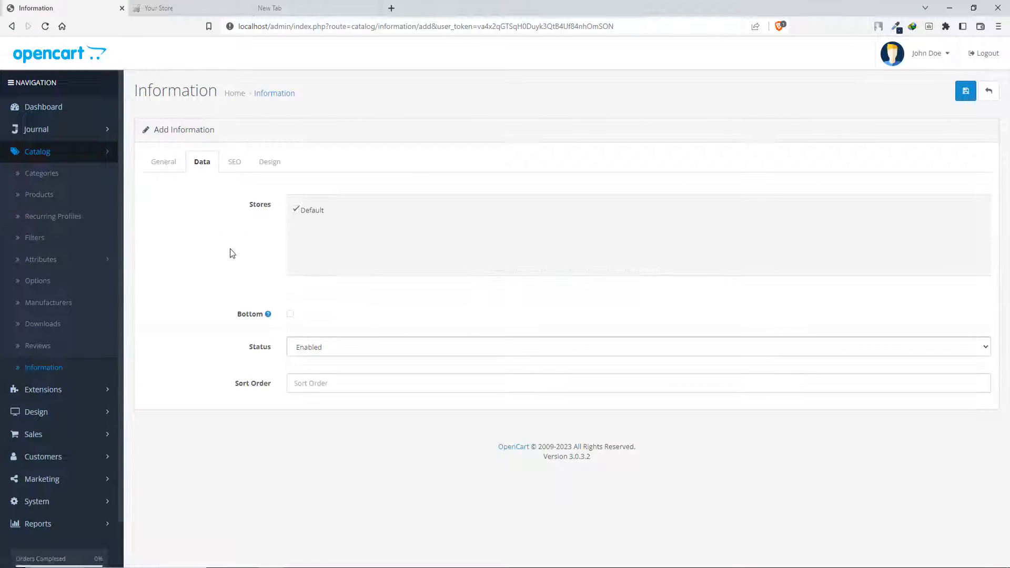
{"action": "left_click", "coordinate": [232, 162]}
{"action": "left_click", "coordinate": [349, 253]}
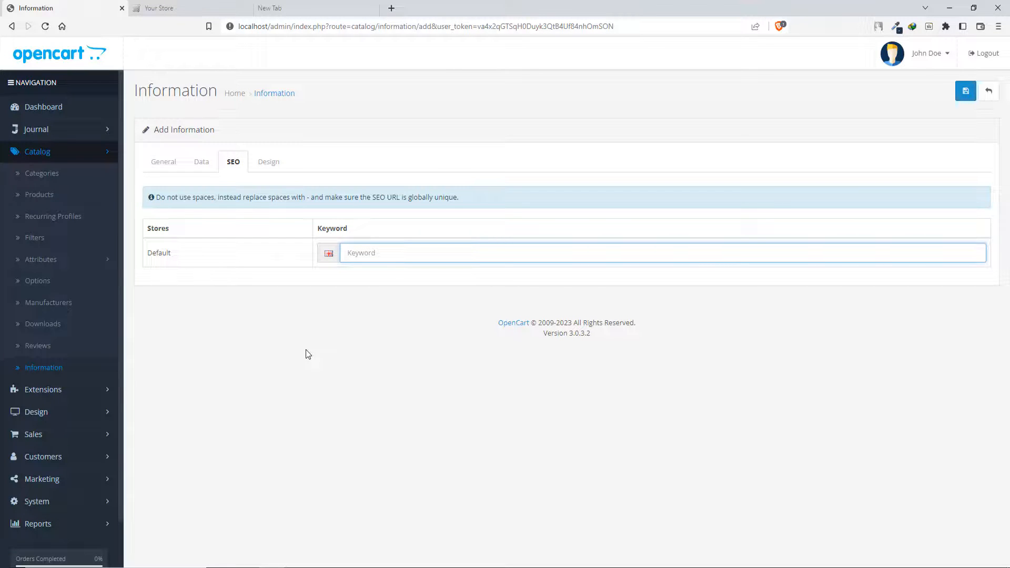
{"action": "key", "text": "ctrl+v"}
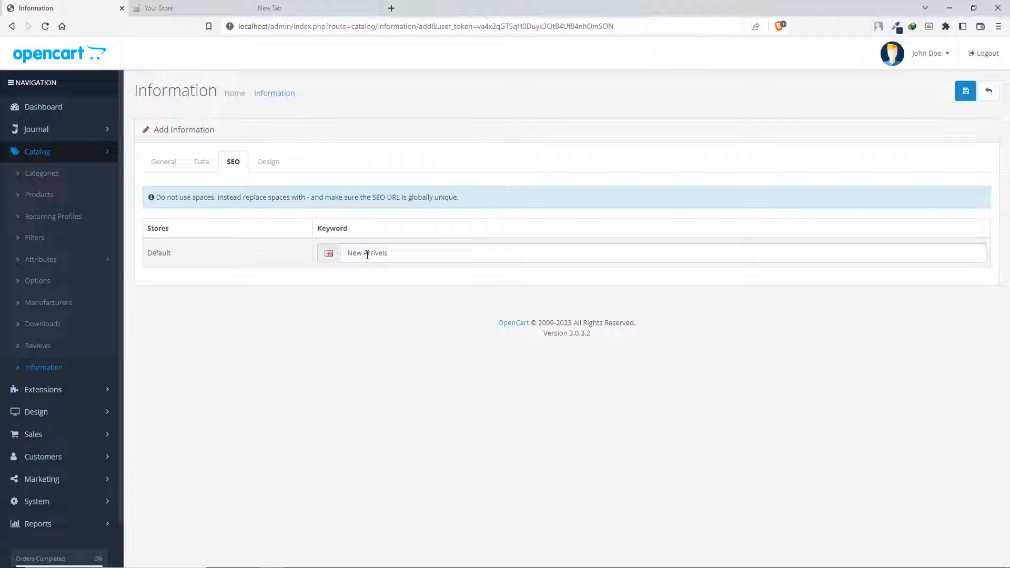
{"action": "left_click", "coordinate": [363, 255]}
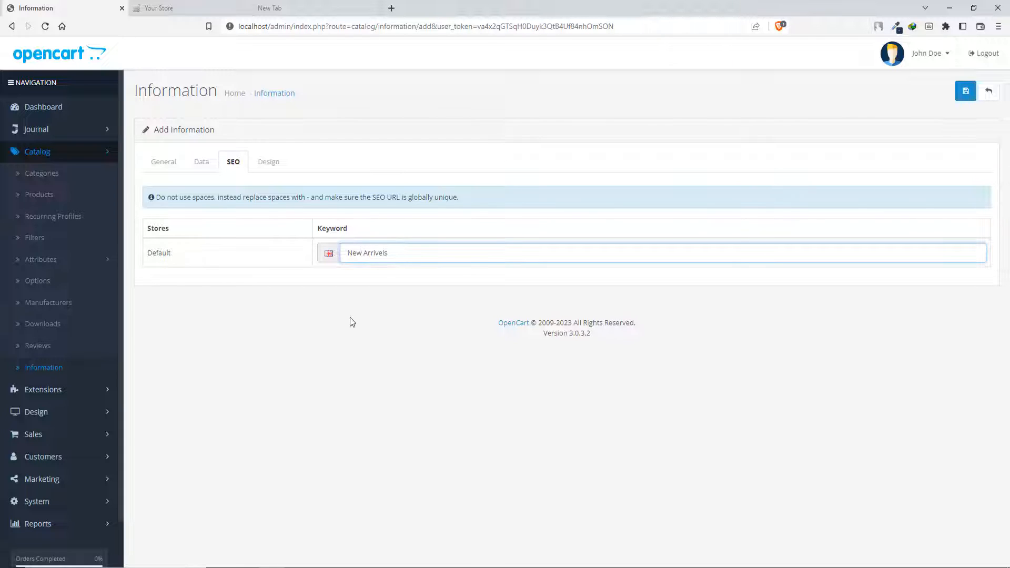
{"action": "key", "text": "Delete"}
{"action": "type", "text": "-"}
{"action": "left_click", "coordinate": [966, 91]}
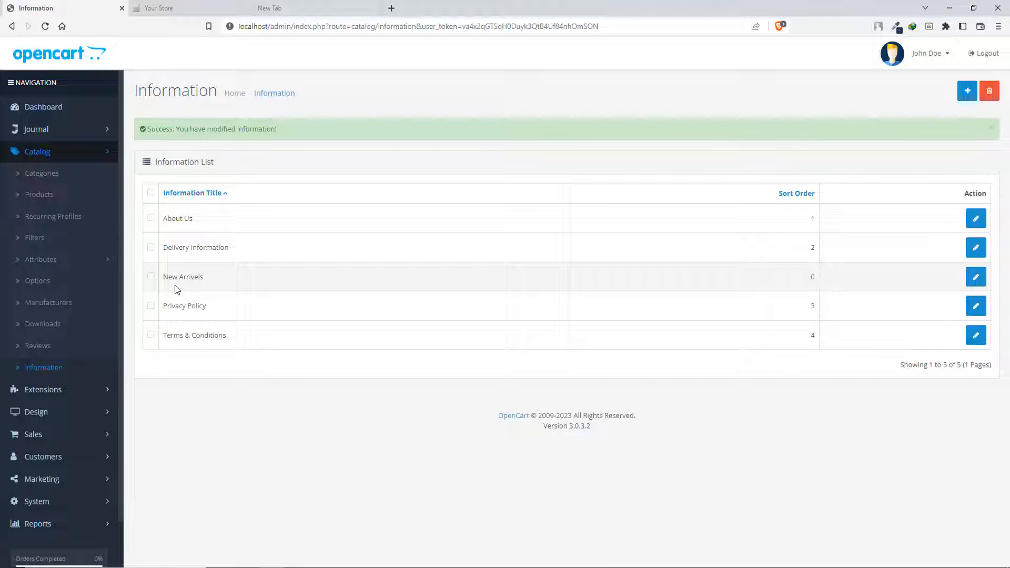
- Open the New Arrivels page through the storefront's site map and examine its content and layout
{"action": "left_click", "coordinate": [173, 6]}
{"action": "scroll", "coordinate": [678, 268], "scroll_direction": "down", "scroll_amount": 15}
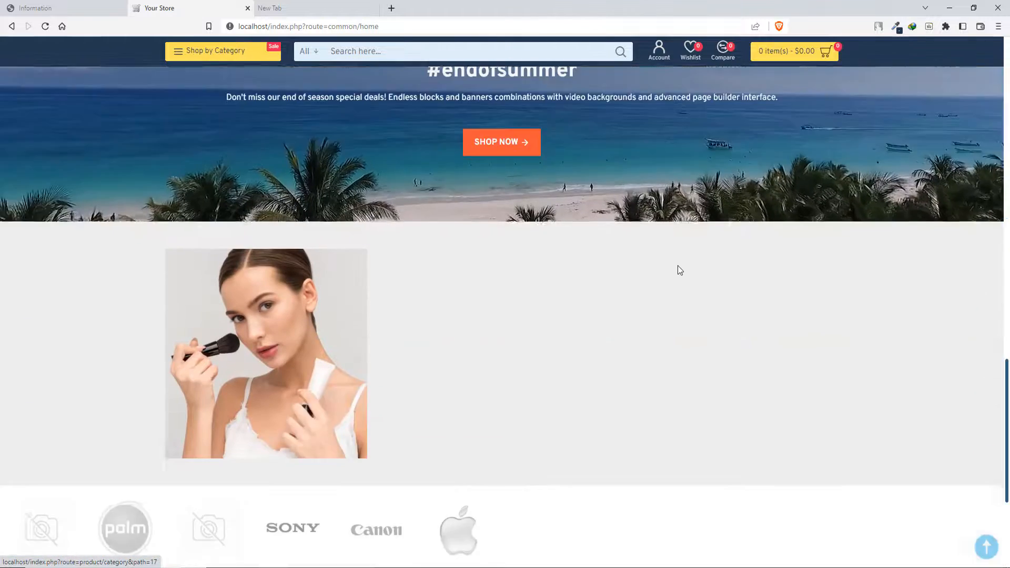
{"action": "scroll", "coordinate": [679, 269], "scroll_direction": "down", "scroll_amount": 4}
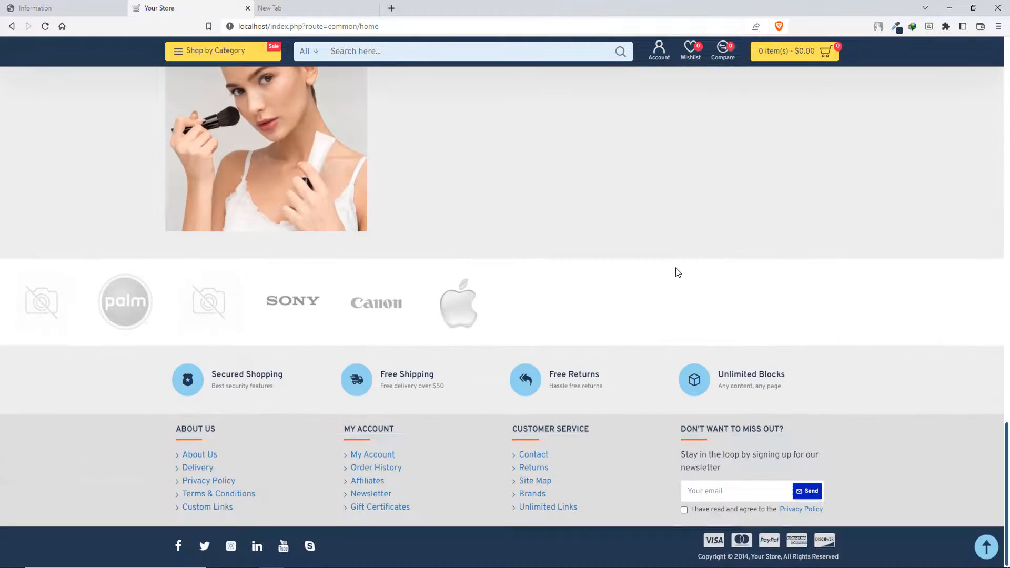
{"action": "left_click", "coordinate": [535, 481]}
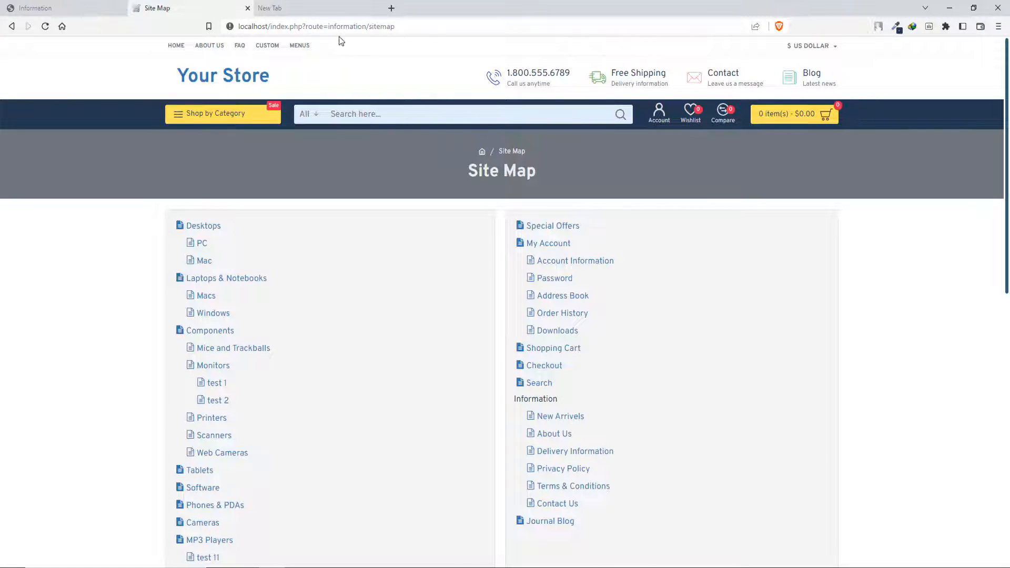
{"action": "scroll", "coordinate": [652, 288], "scroll_direction": "down", "scroll_amount": 1}
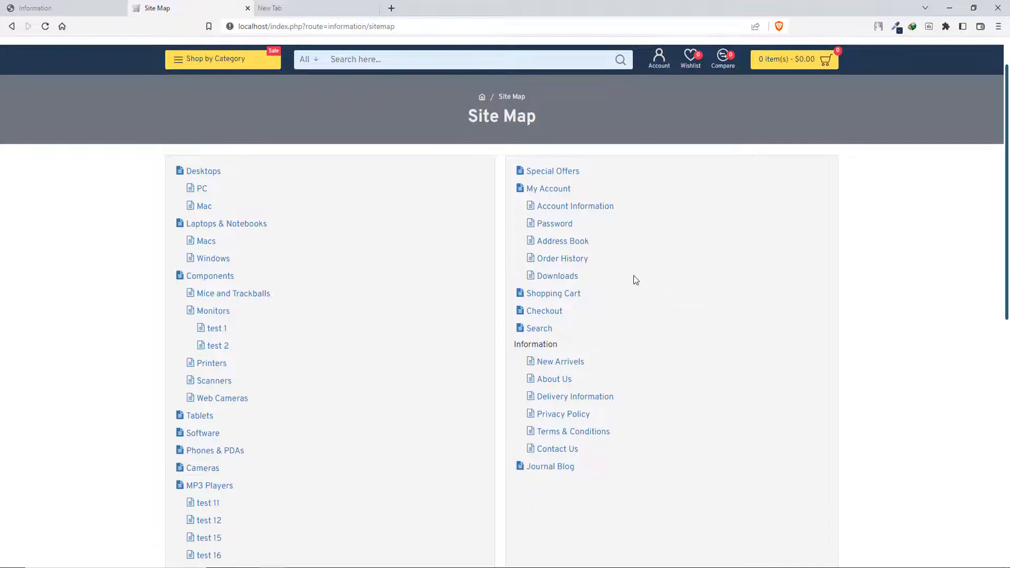
{"action": "left_click", "coordinate": [579, 362]}
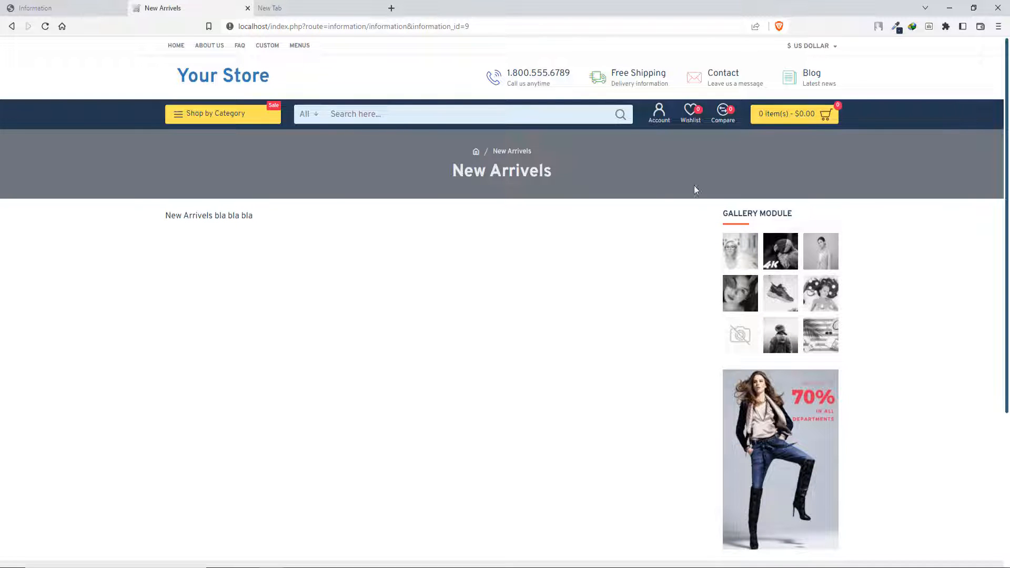
{"action": "scroll", "coordinate": [543, 290], "scroll_direction": "down", "scroll_amount": 2}
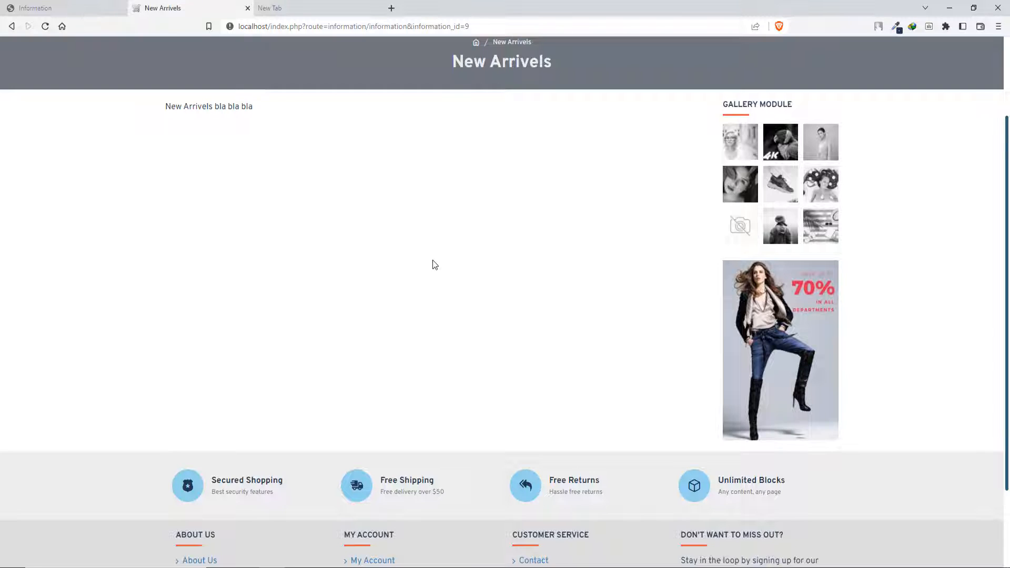
{"action": "scroll", "coordinate": [337, 221], "scroll_direction": "up", "scroll_amount": 1}
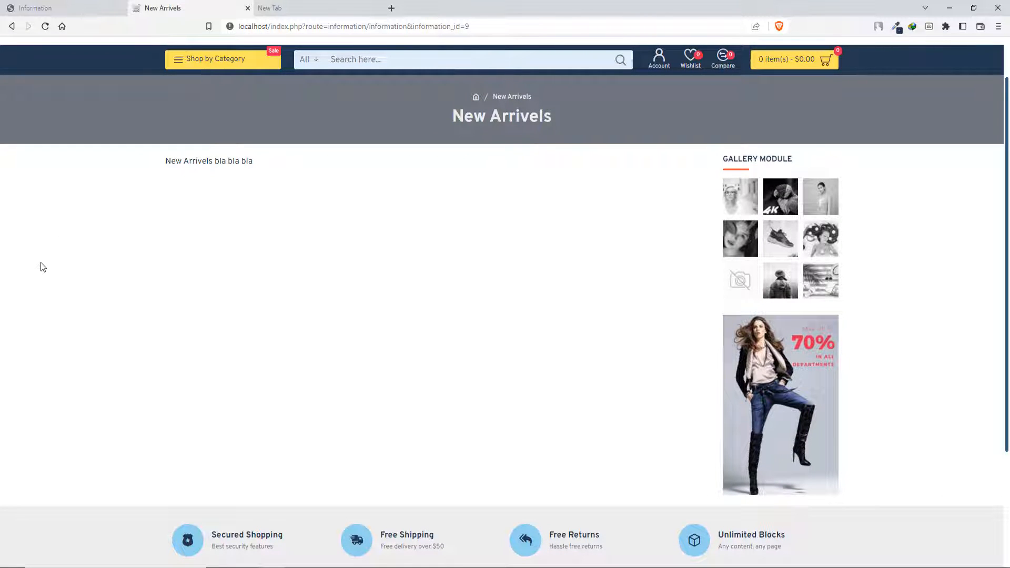
- Return to the admin and open the list of design layouts
{"action": "left_click", "coordinate": [73, 8]}
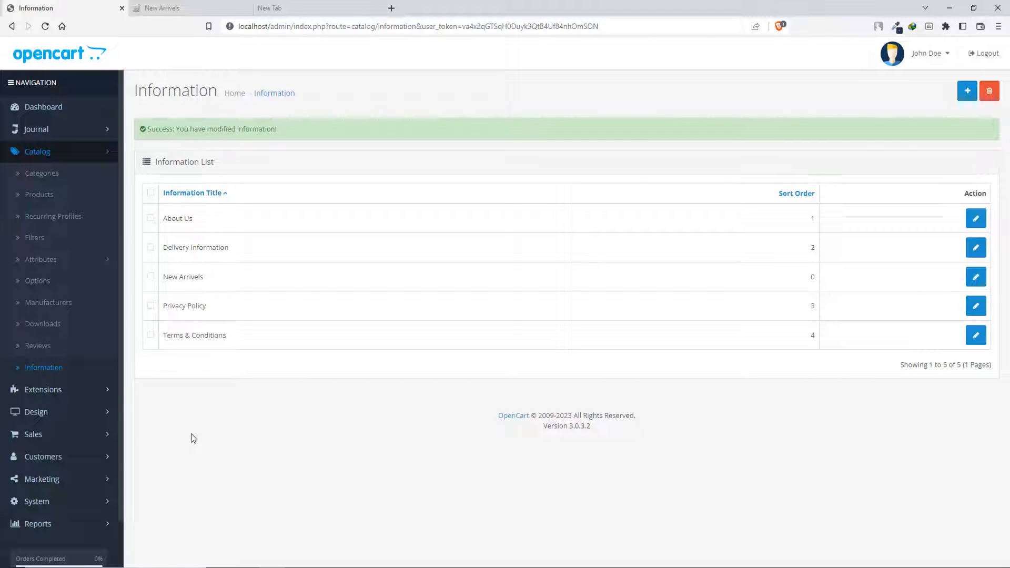
{"action": "scroll", "coordinate": [71, 271], "scroll_direction": "down", "scroll_amount": 1}
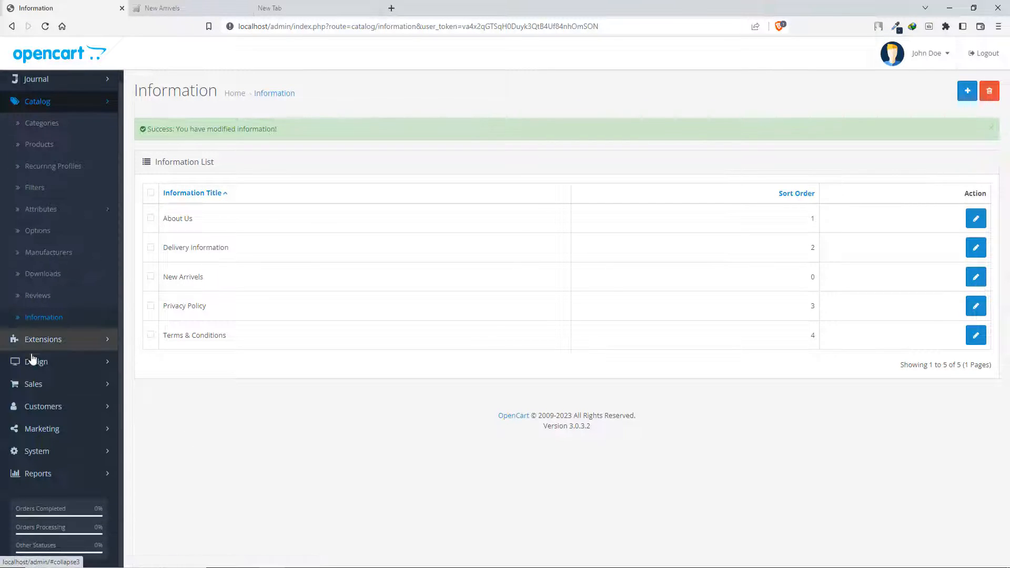
{"action": "left_click", "coordinate": [65, 363]}
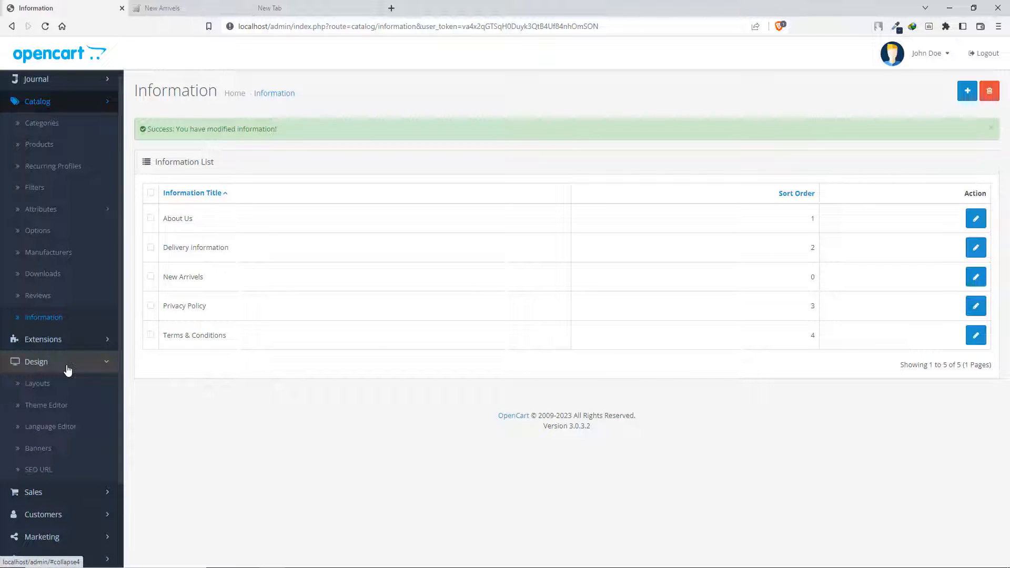
{"action": "left_click", "coordinate": [42, 384]}
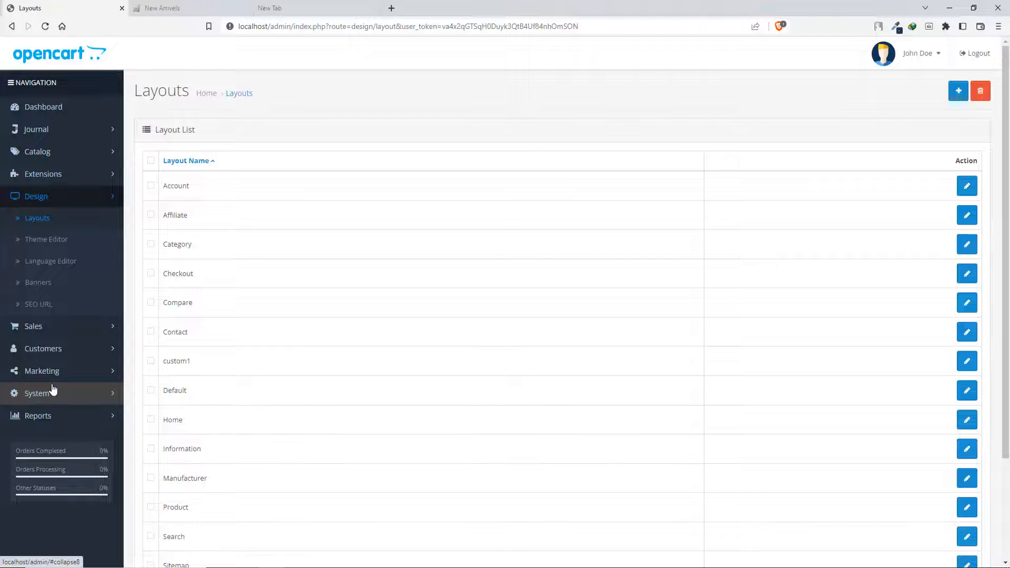
{"action": "left_click", "coordinate": [160, 4]}
{"action": "left_click", "coordinate": [94, 4]}
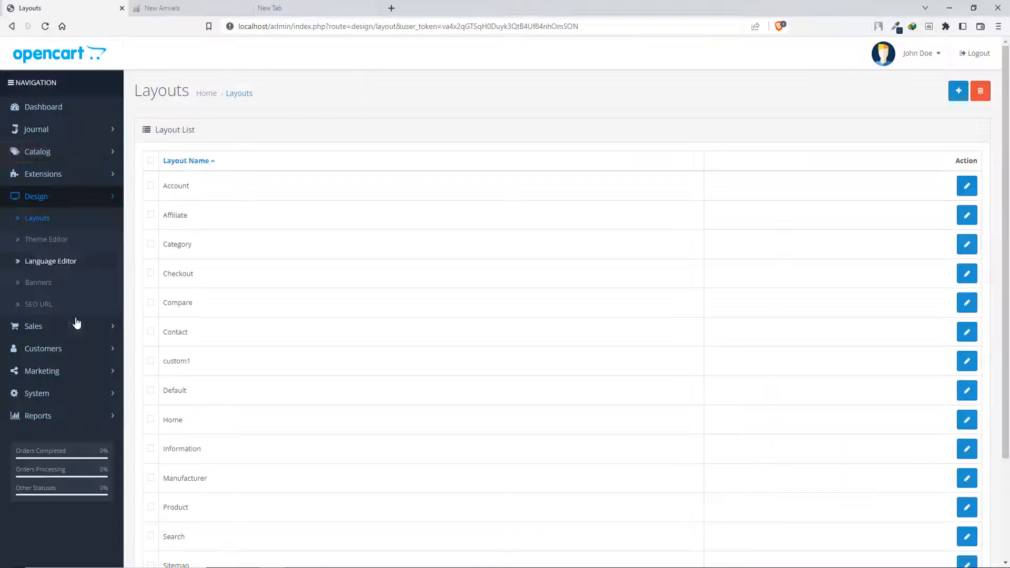
- Open the catalog's Information list in a separate browser tab and place that tab before the Layouts tab
{"action": "left_click", "coordinate": [67, 154]}
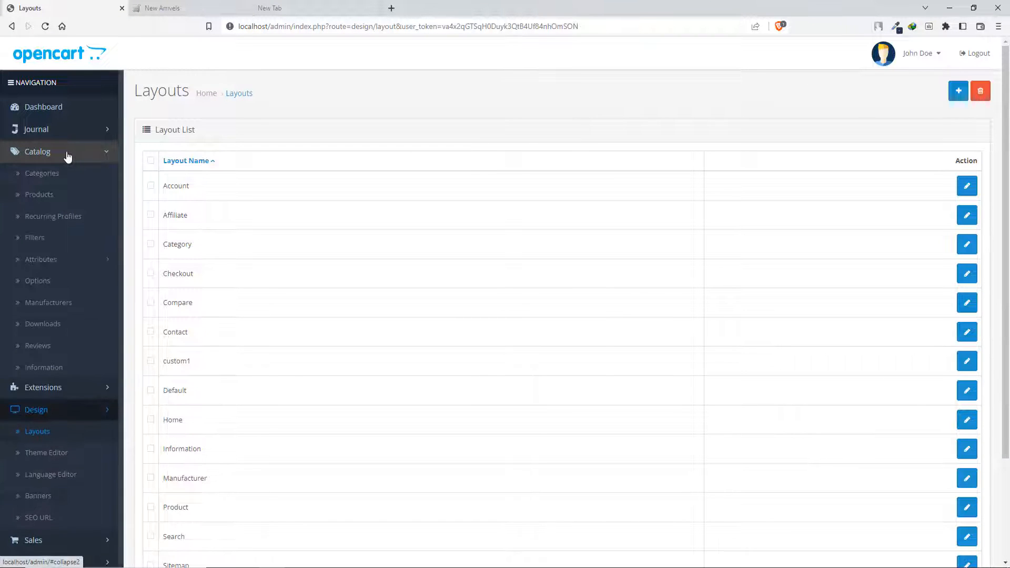
{"action": "right_click", "coordinate": [68, 369]}
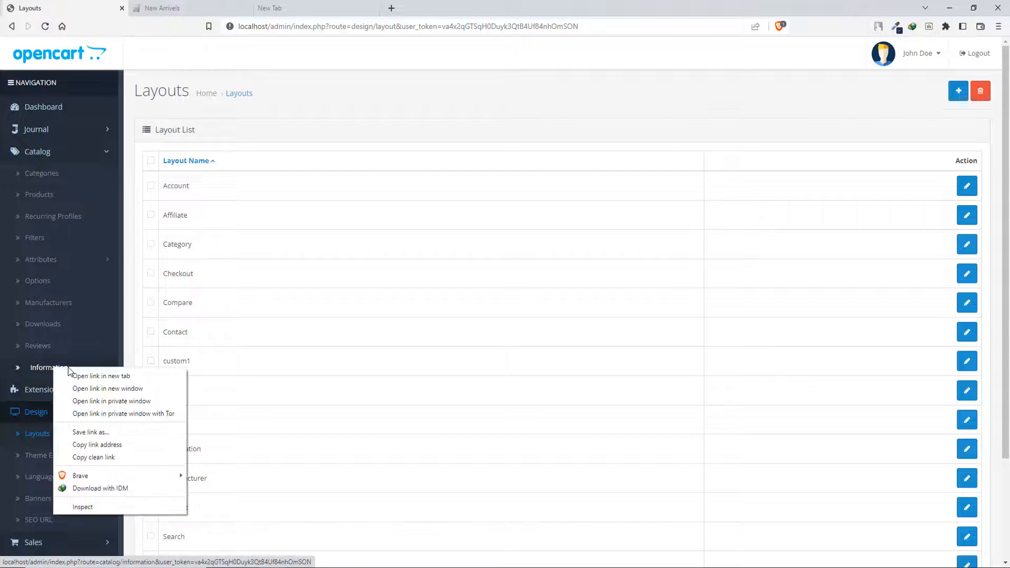
{"action": "left_click", "coordinate": [87, 375]}
{"action": "left_click", "coordinate": [186, 5]}
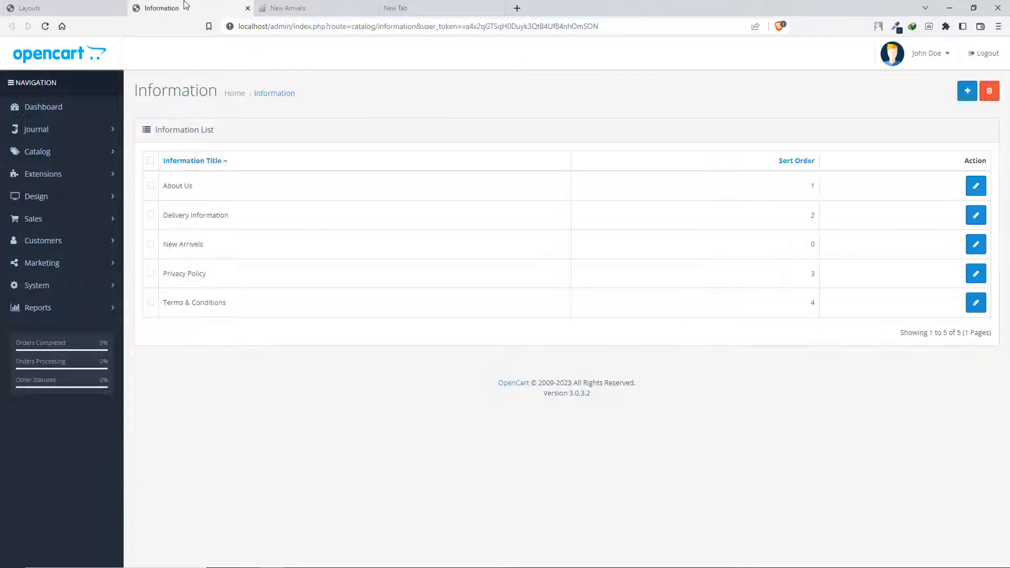
{"action": "left_click_drag", "start_coordinate": [185, 5], "coordinate": [63, 6]}
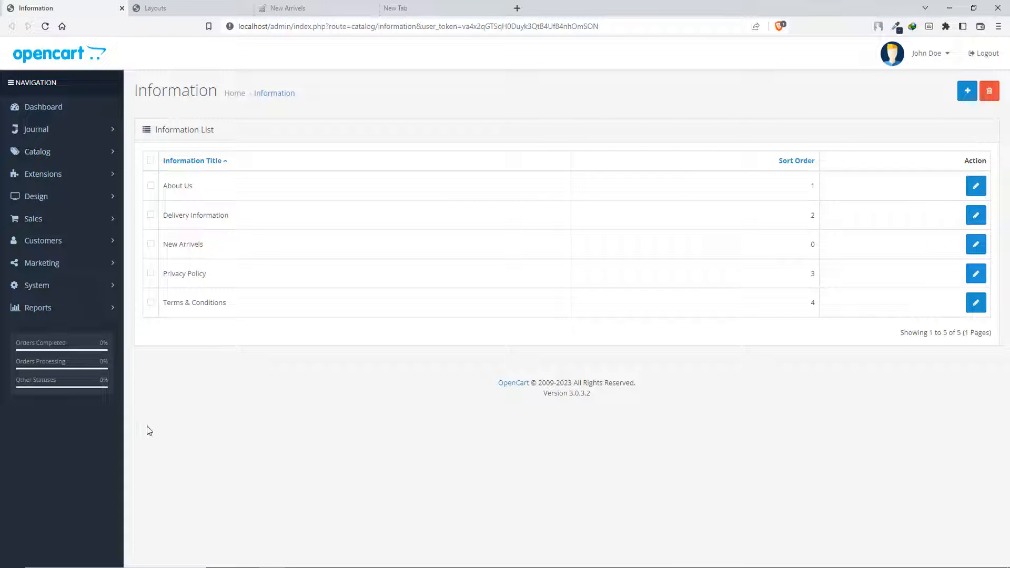
- Compare the Information and Layouts tabs, then look through the list of existing layouts
{"action": "left_click", "coordinate": [185, 6]}
{"action": "left_click", "coordinate": [51, 6]}
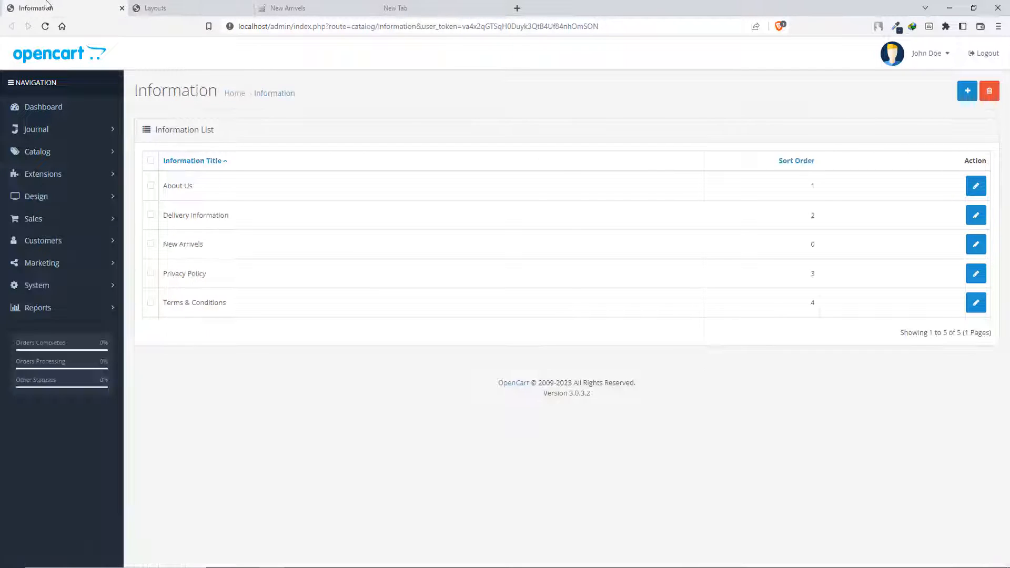
{"action": "left_click", "coordinate": [162, 8]}
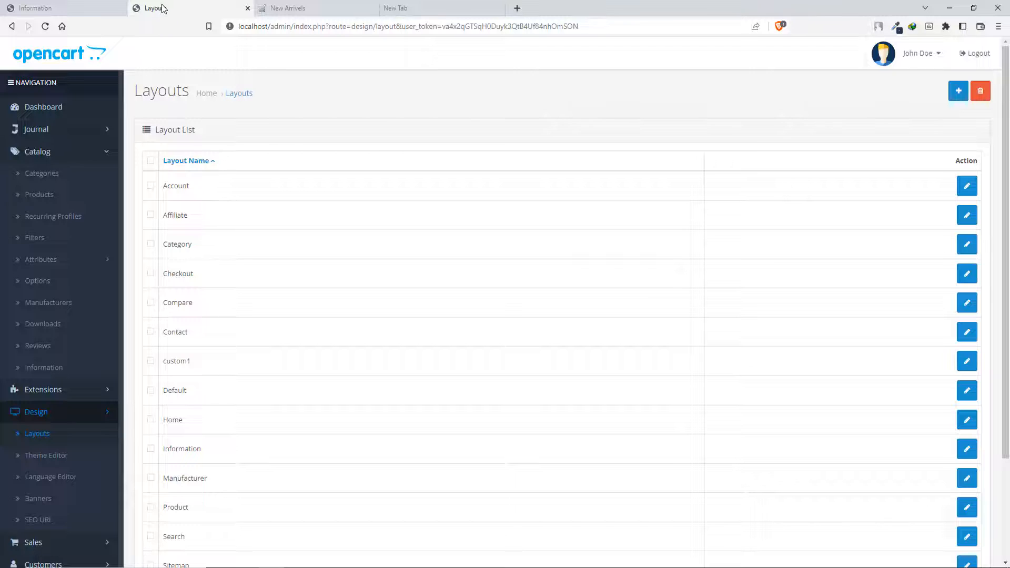
{"action": "scroll", "coordinate": [349, 388], "scroll_direction": "down", "scroll_amount": 3}
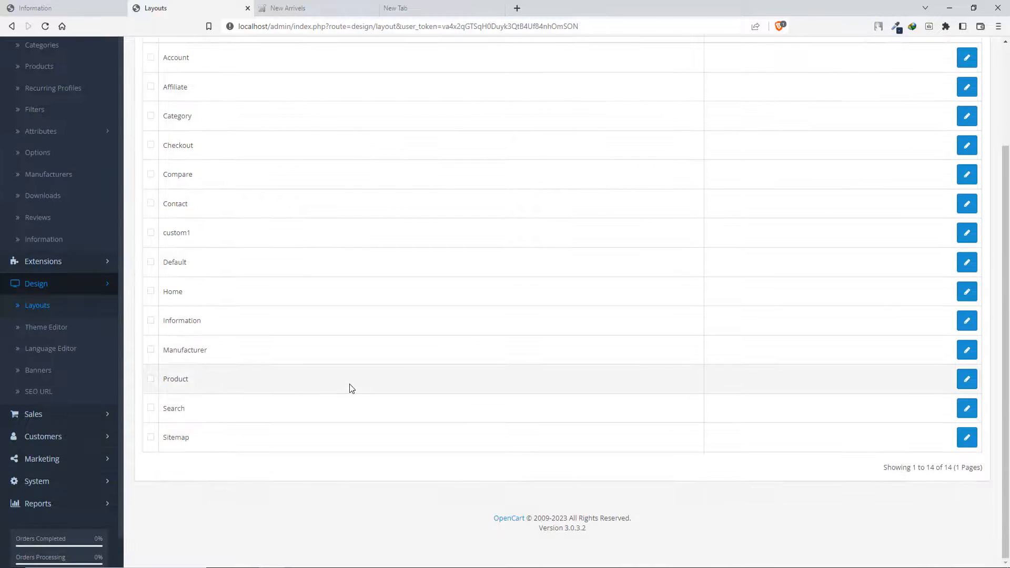
- Check the catalog's Information list against the list of existing layouts to match the New Arrivels page with a layout
{"action": "scroll", "coordinate": [349, 388], "scroll_direction": "up", "scroll_amount": 3}
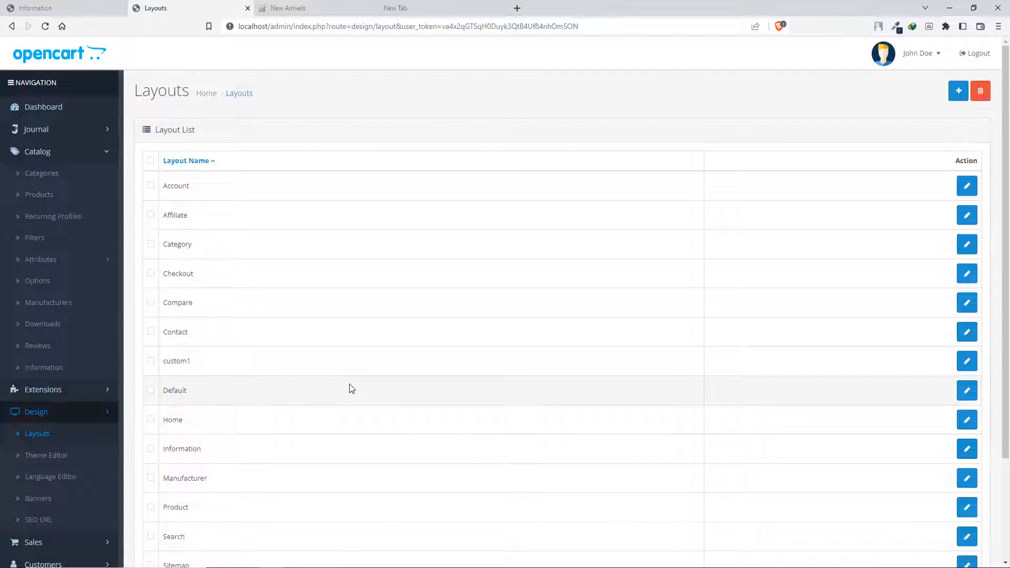
{"action": "scroll", "coordinate": [350, 354], "scroll_direction": "down", "scroll_amount": 2}
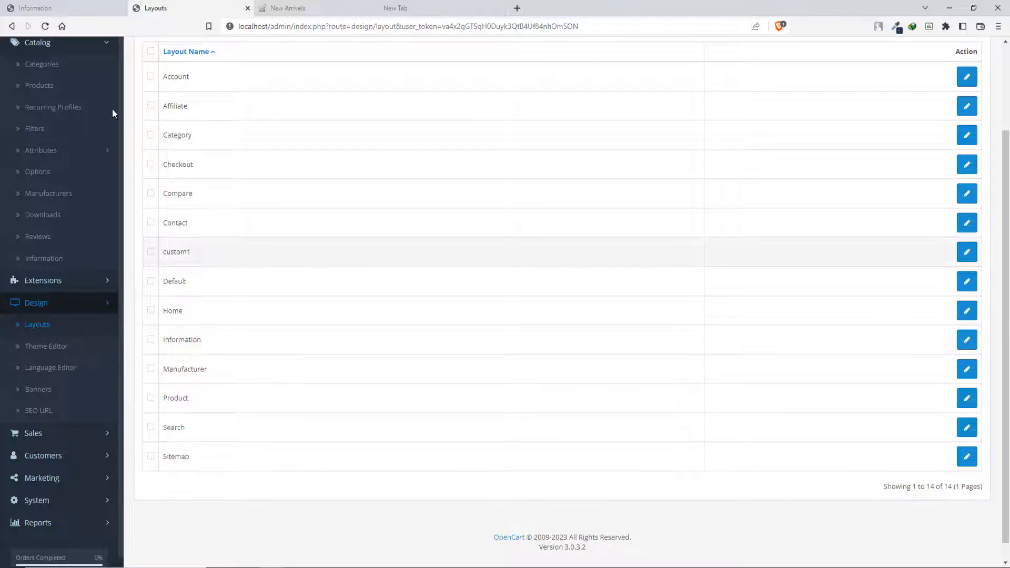
{"action": "left_click", "coordinate": [53, 8]}
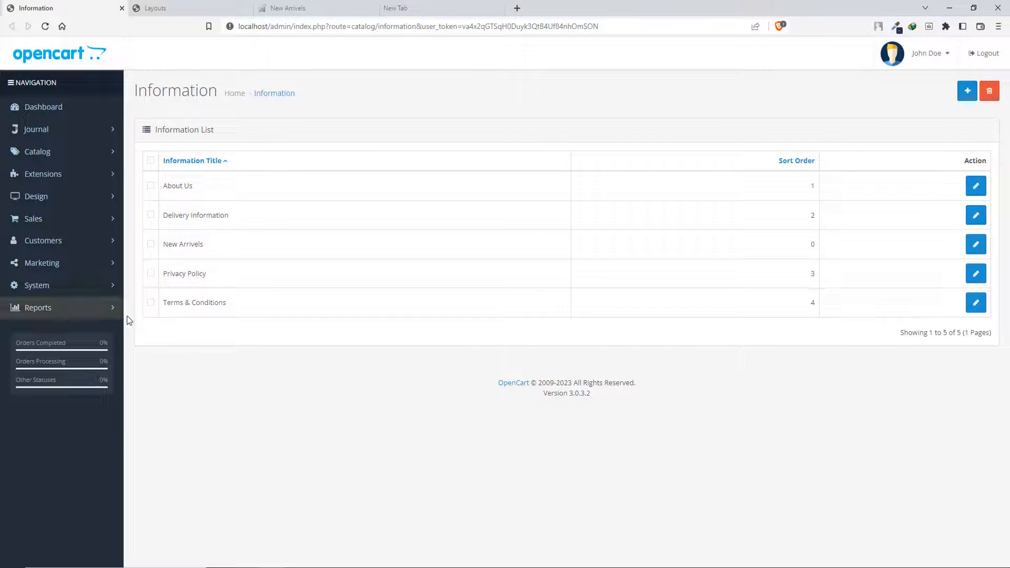
{"action": "left_click", "coordinate": [155, 8]}
{"action": "left_click", "coordinate": [50, 7]}
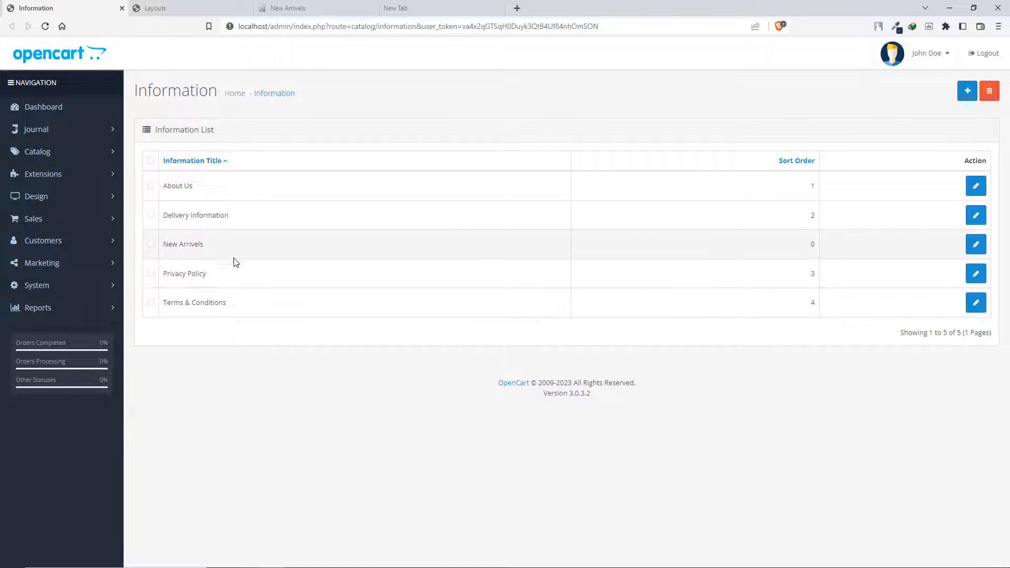
{"action": "left_click", "coordinate": [158, 8]}
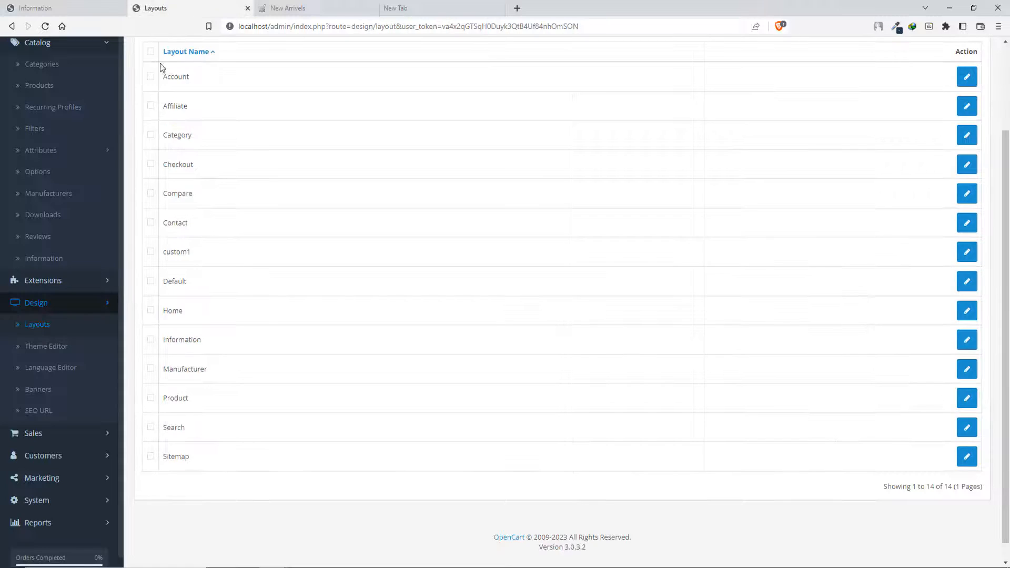
- Copy the route information/information from the existing Information layout and return to the layout list
{"action": "left_click", "coordinate": [965, 347]}
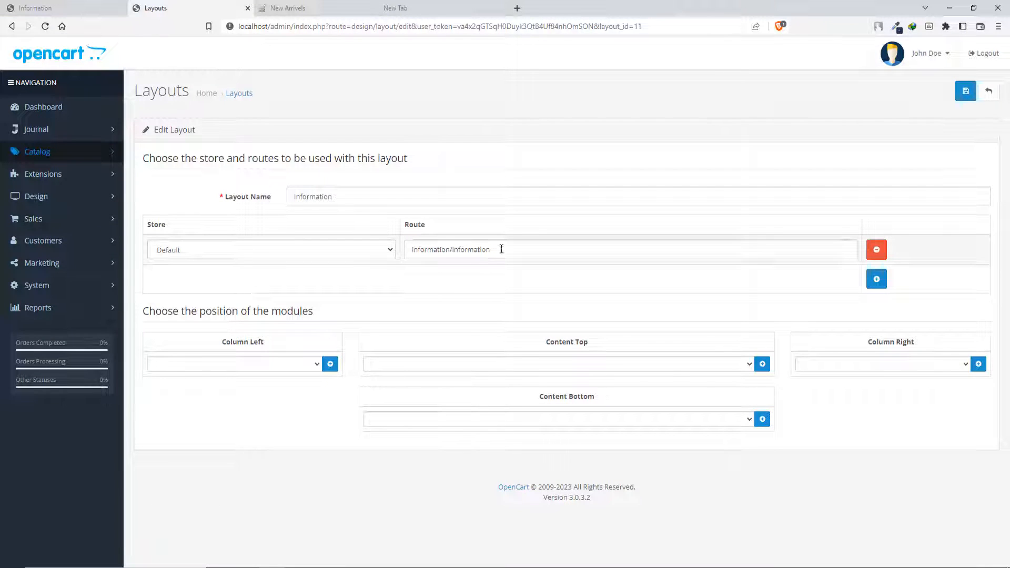
{"action": "left_click_drag", "start_coordinate": [495, 250], "coordinate": [407, 246]}
{"action": "key", "text": "ctrl+c"}
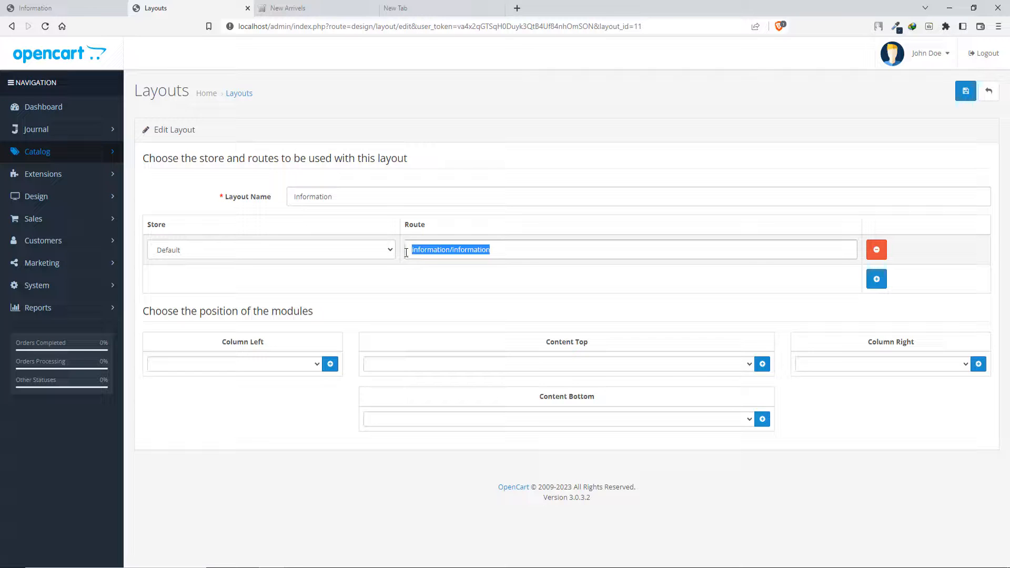
{"action": "left_click", "coordinate": [988, 103]}
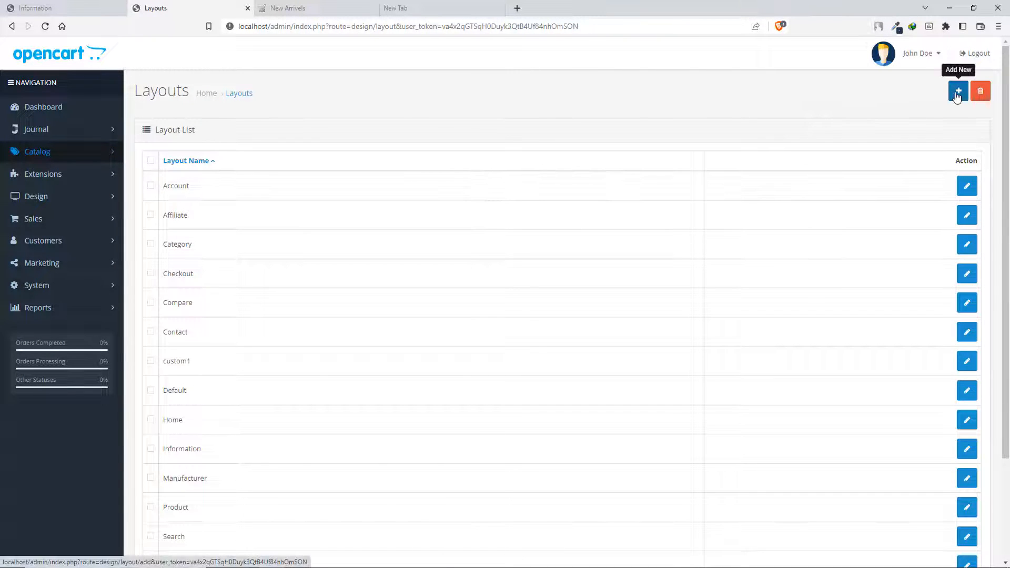
- Start a new layout and name it New Allivels
{"action": "left_click", "coordinate": [958, 94]}
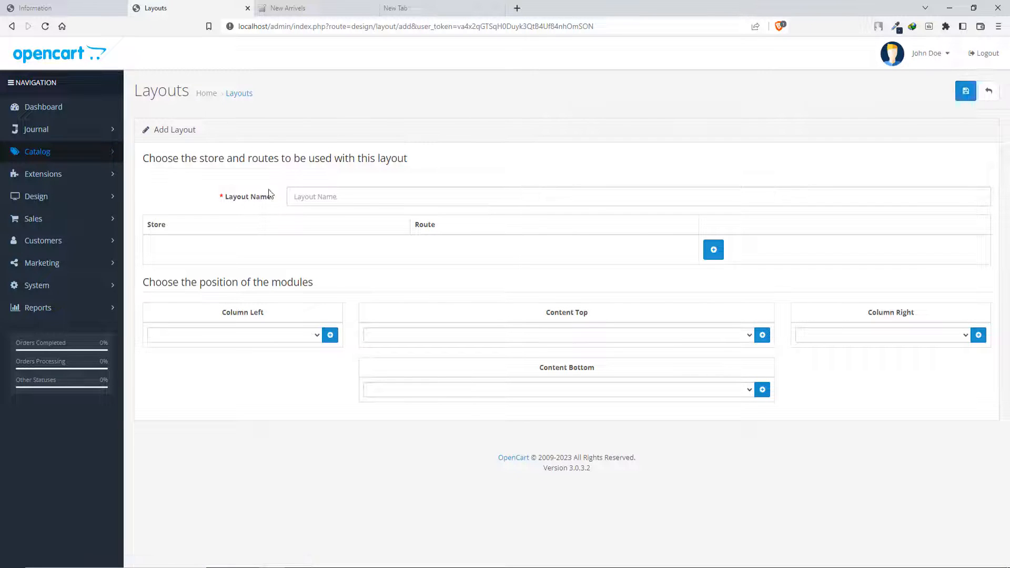
{"action": "left_click", "coordinate": [338, 198]}
{"action": "type", "text": "New Arrivels"}
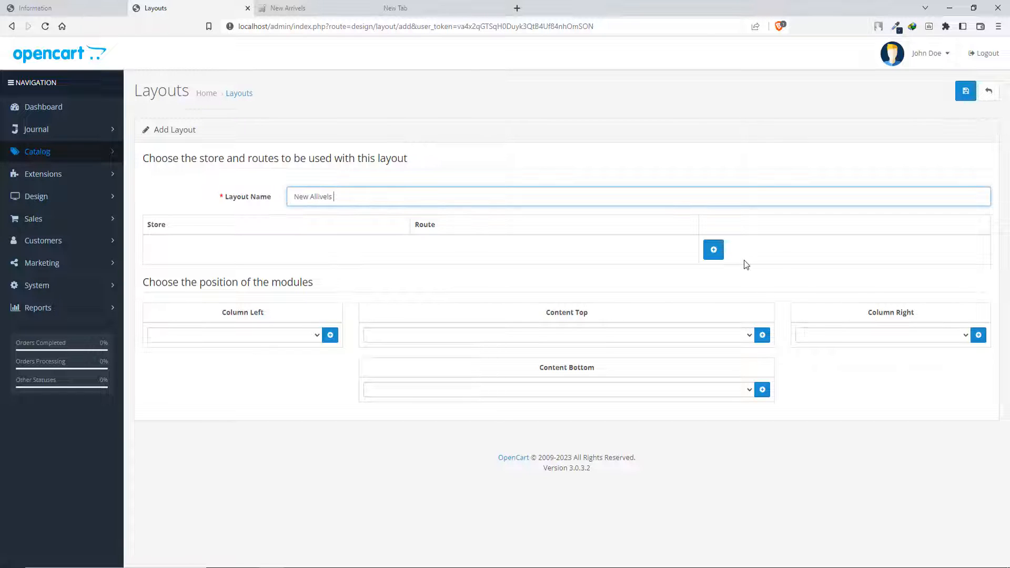
- Add a route for the Default store using the copied path, changing its last part so it reads information/New-
{"action": "left_click", "coordinate": [714, 250]}
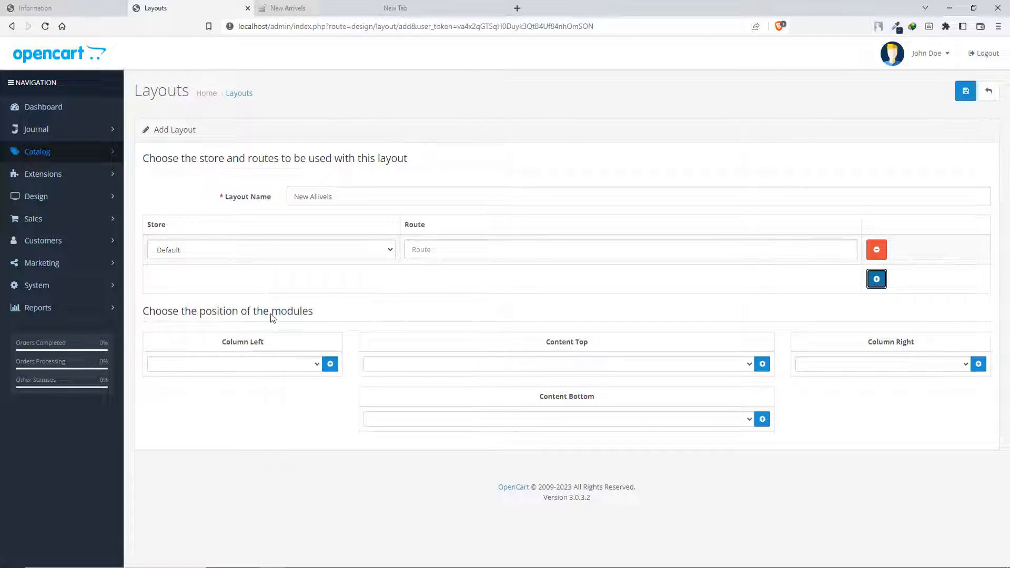
{"action": "left_click", "coordinate": [226, 256]}
{"action": "left_click", "coordinate": [223, 254]}
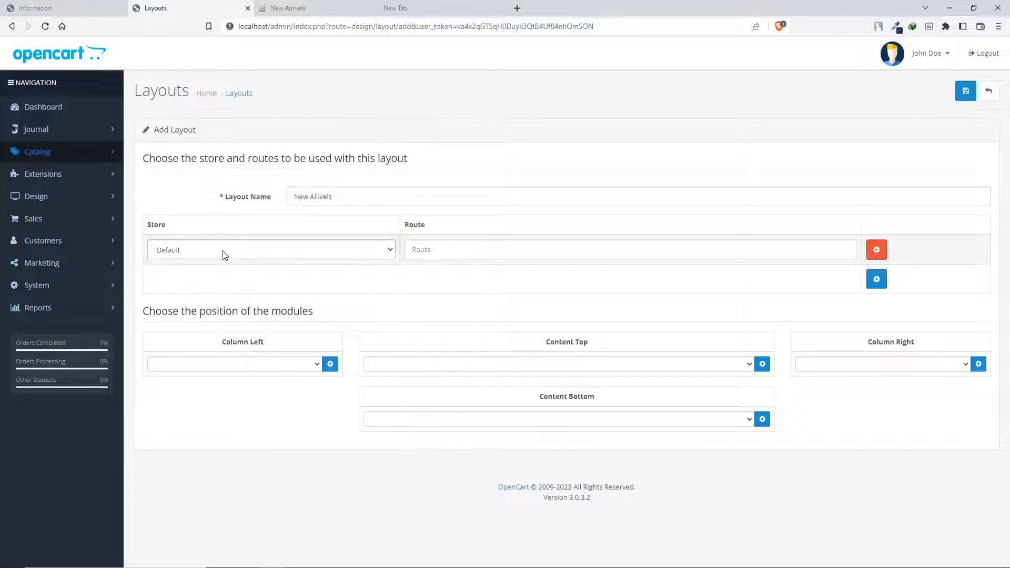
{"action": "left_click", "coordinate": [424, 249]}
{"action": "key", "text": "ctrl+v"}
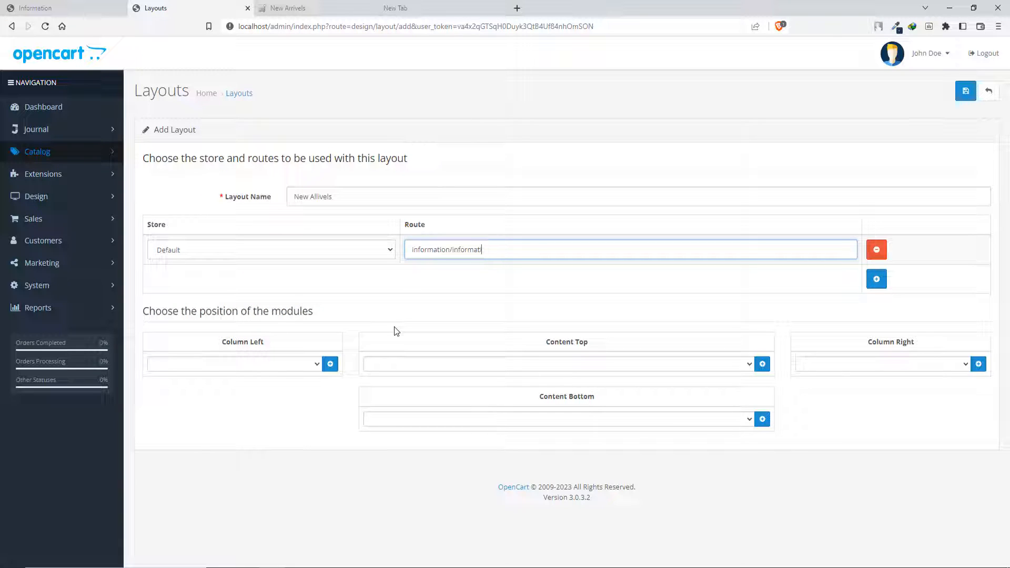
{"action": "key", "text": "BackSpace"}
{"action": "key", "text": "BackSpace"}
{"action": "type", "text": "New"}
- Open the New Arrivels information page's SEO settings and copy its keyword New-Arrivels
{"action": "left_click", "coordinate": [93, 13]}
{"action": "left_click", "coordinate": [167, 7]}
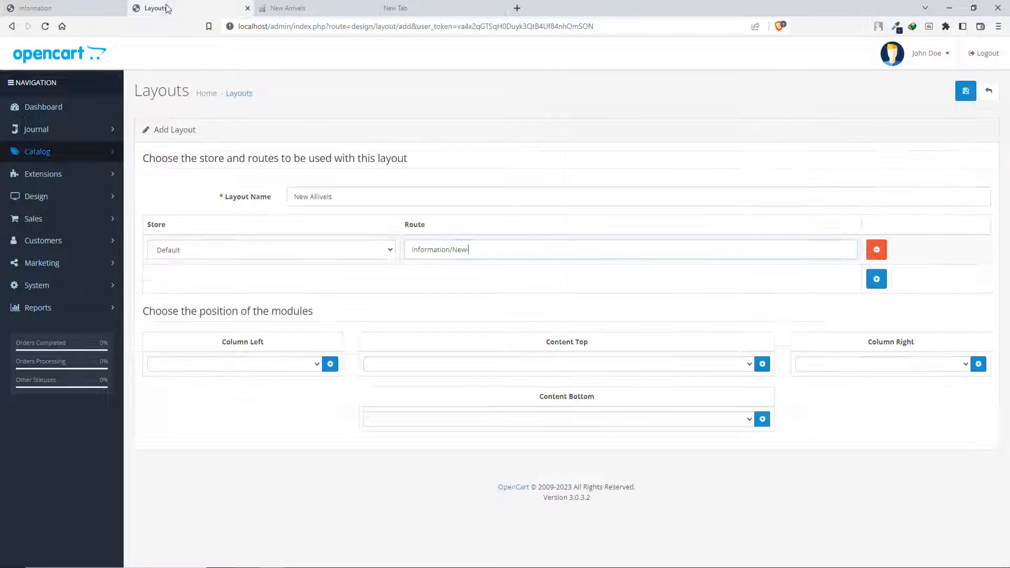
{"action": "left_click", "coordinate": [79, 9]}
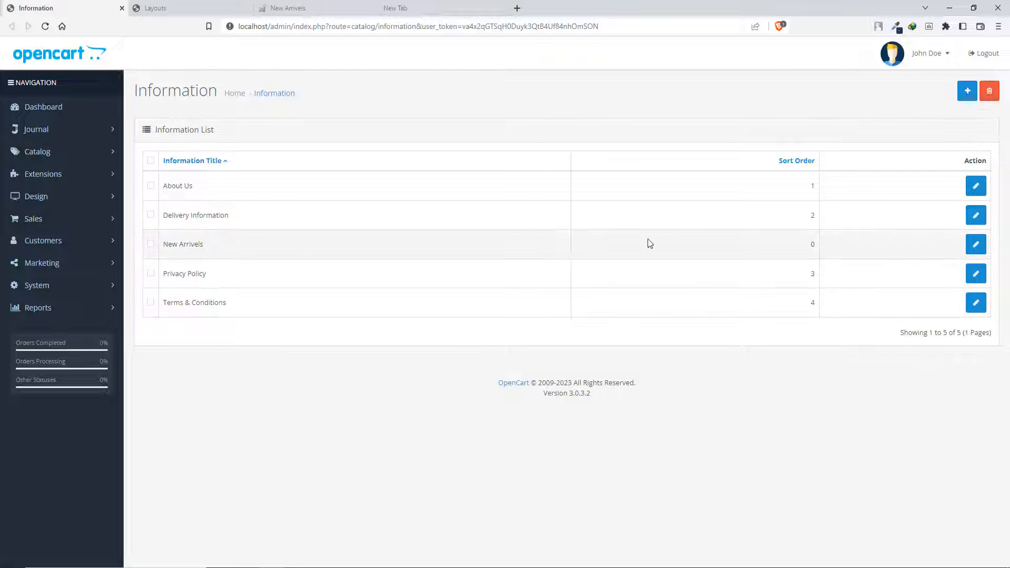
{"action": "left_click", "coordinate": [976, 244]}
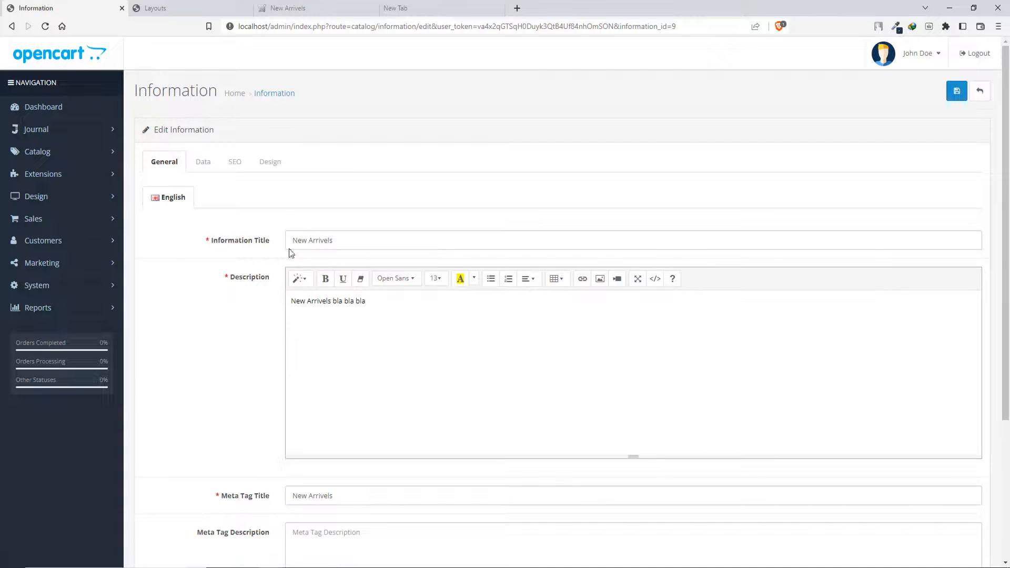
{"action": "left_click", "coordinate": [236, 164]}
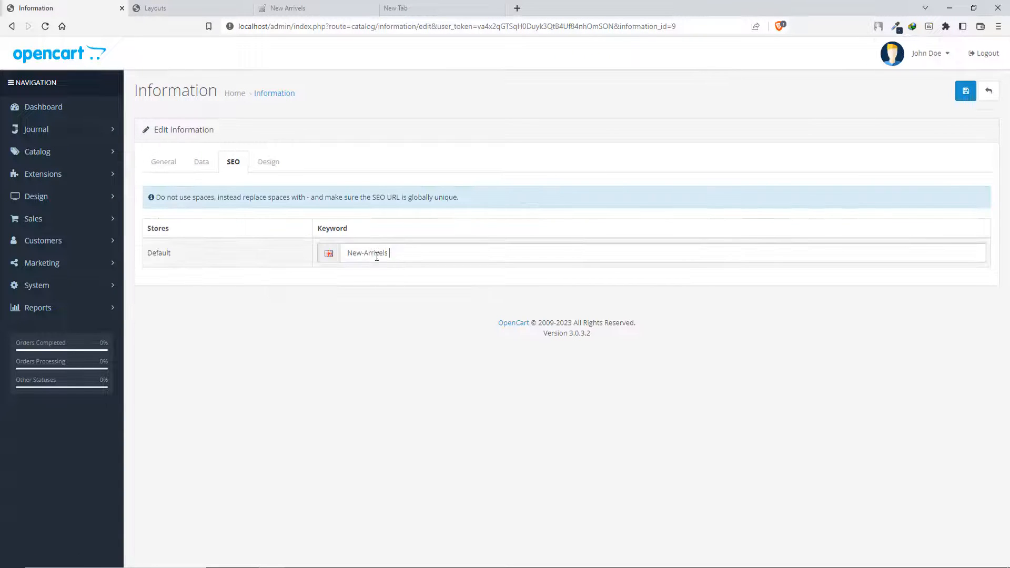
{"action": "left_click_drag", "start_coordinate": [400, 255], "coordinate": [330, 295]}
{"action": "key", "text": "ctrl+c"}
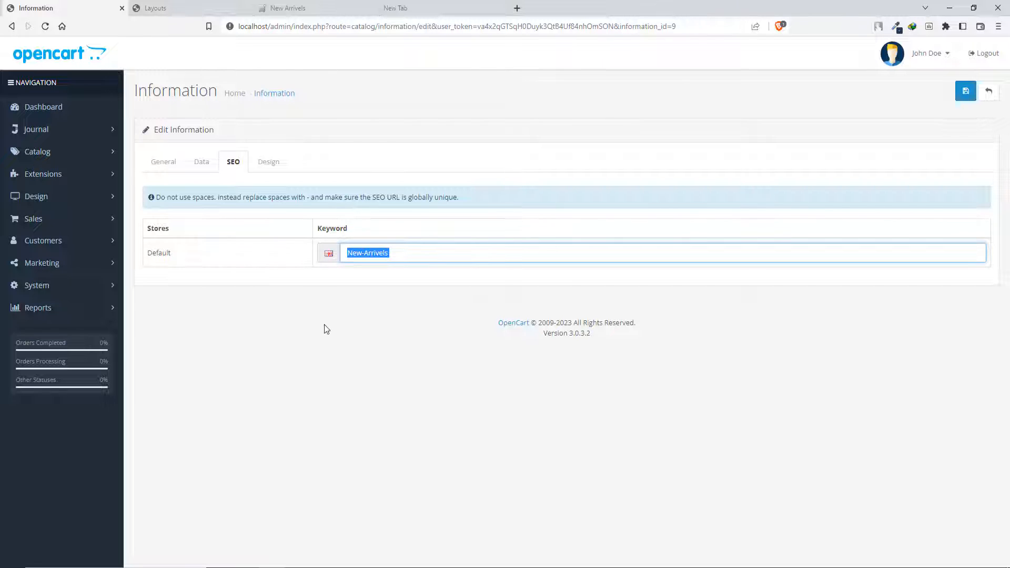
- Complete the new layout's route as information/New-Arrivels using the copied keyword, and save the layout
{"action": "left_click", "coordinate": [185, 8]}
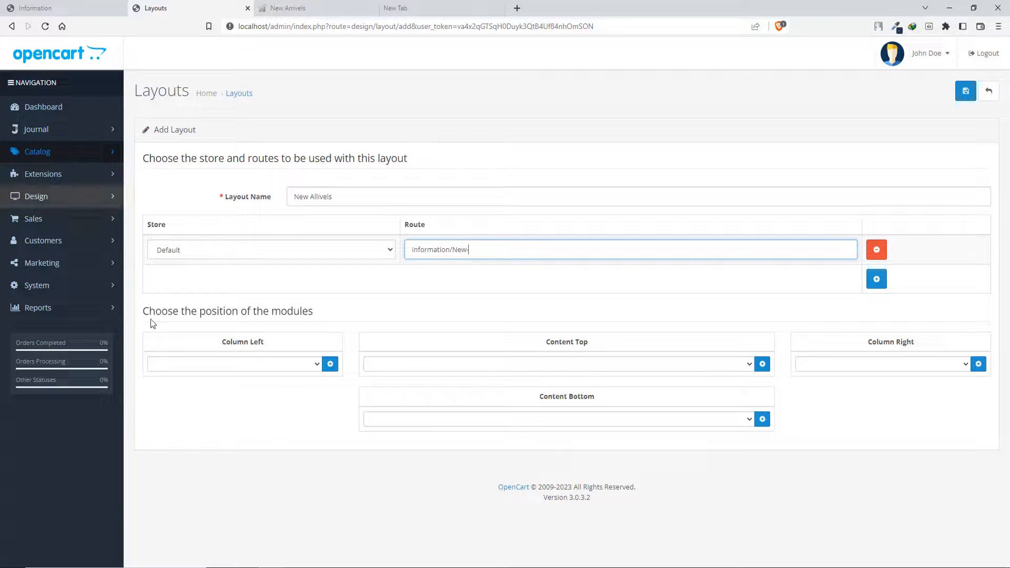
{"action": "mouse_move", "coordinate": [450, 251]}
{"action": "left_mouse_down"}
{"action": "mouse_move", "coordinate": [468, 255]}
{"action": "mouse_move", "coordinate": [454, 253]}
{"action": "left_mouse_up"}
{"action": "left_click", "coordinate": [468, 254]}
{"action": "key", "text": "ctrl+v"}
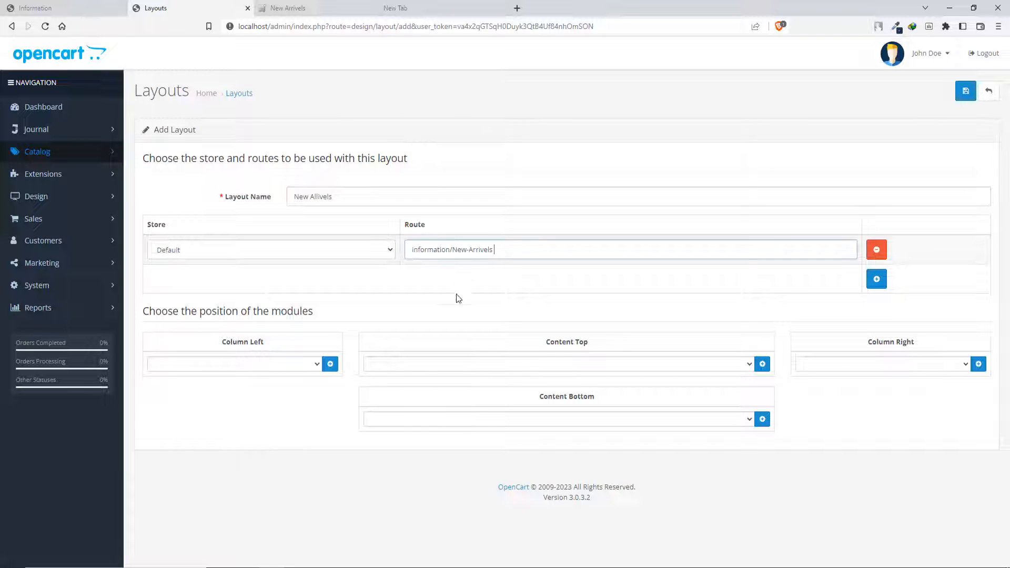
{"action": "left_click", "coordinate": [966, 91]}
- Open the New Allivels layout, correct its name to New Arrivels, and save it
{"action": "scroll", "coordinate": [350, 318], "scroll_direction": "down", "scroll_amount": 3}
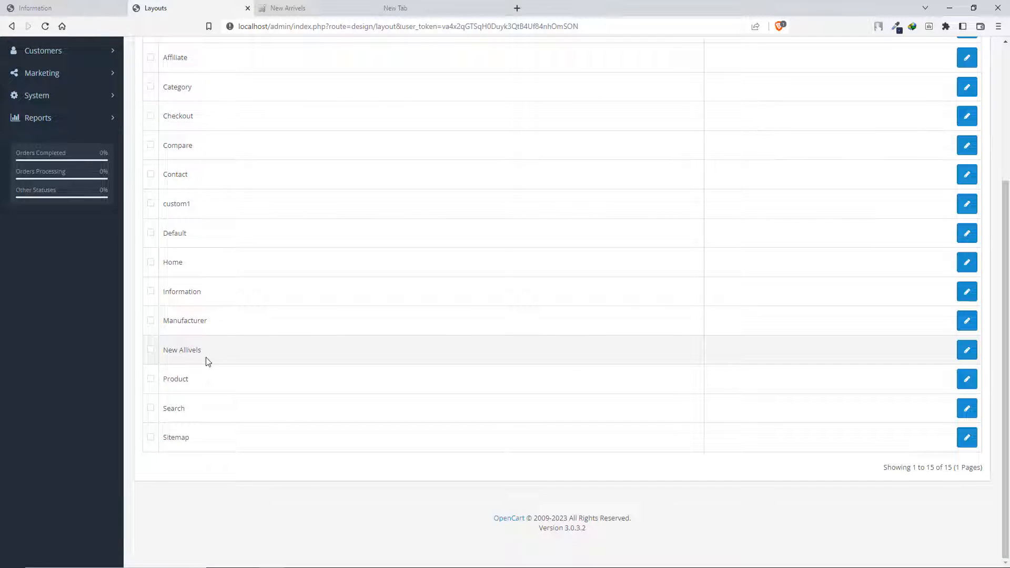
{"action": "left_click", "coordinate": [968, 350]}
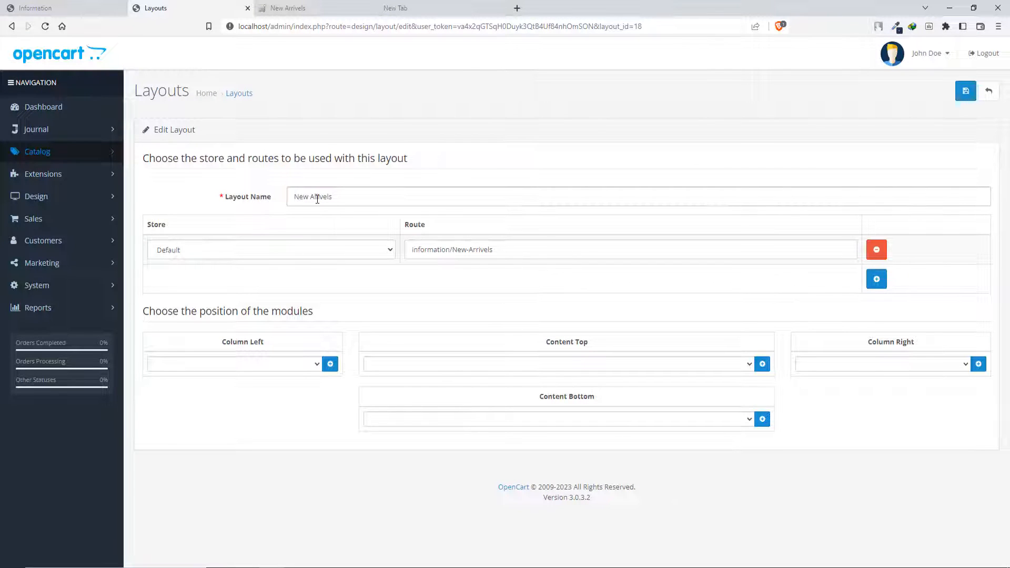
{"action": "left_click_drag", "start_coordinate": [336, 199], "coordinate": [312, 202]}
{"action": "left_click", "coordinate": [347, 199]}
{"action": "left_click_drag", "start_coordinate": [346, 198], "coordinate": [269, 198]}
{"action": "key", "text": "ctrl+v"}
{"action": "left_click", "coordinate": [312, 199]}
{"action": "key", "text": "BackSpace"}
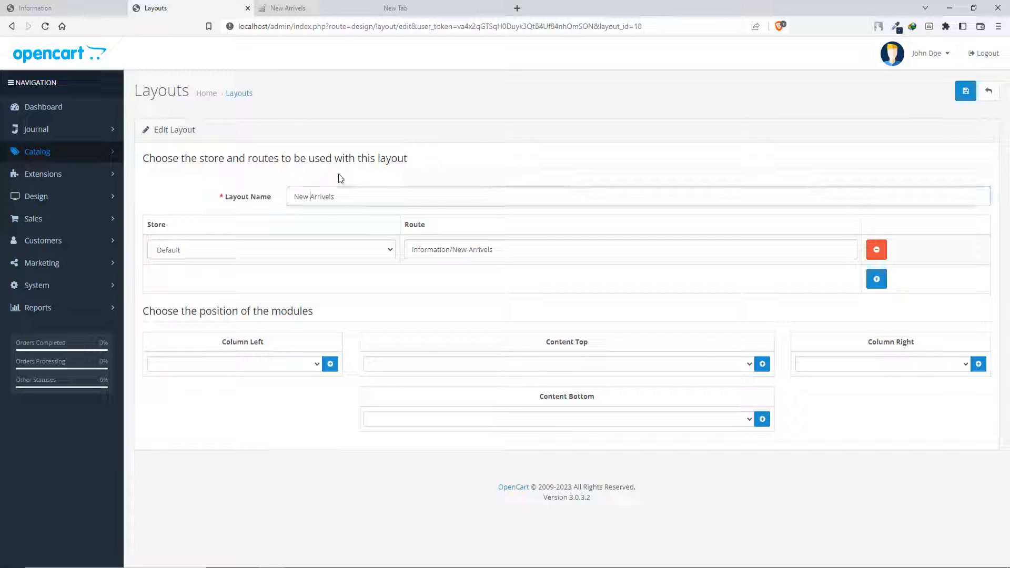
{"action": "left_click", "coordinate": [966, 90]}
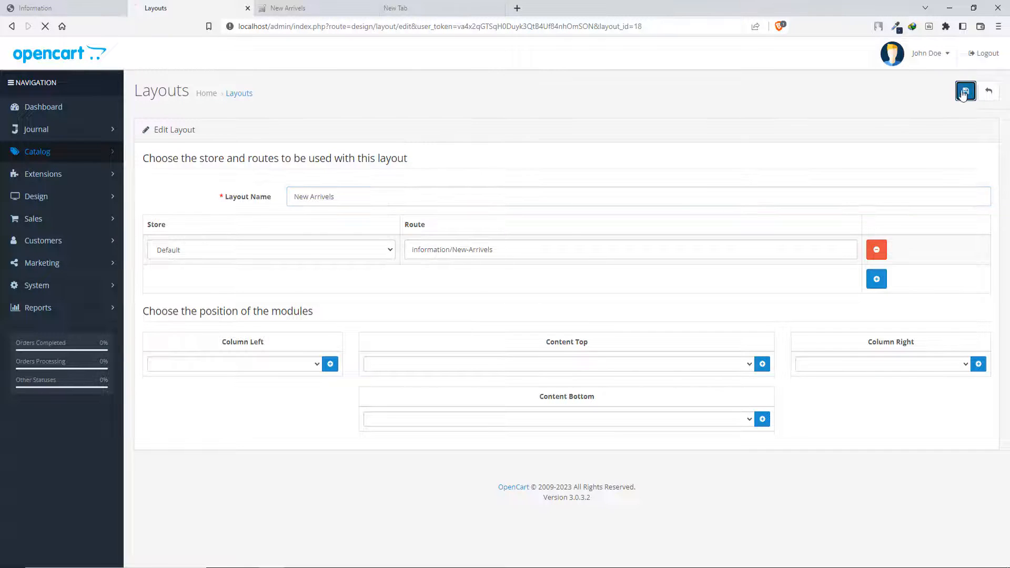
- Check the layout list for the renamed New Arrivels layout
{"action": "scroll", "coordinate": [456, 367], "scroll_direction": "down", "scroll_amount": 3}
{"action": "scroll", "coordinate": [468, 373], "scroll_direction": "down", "scroll_amount": 1}
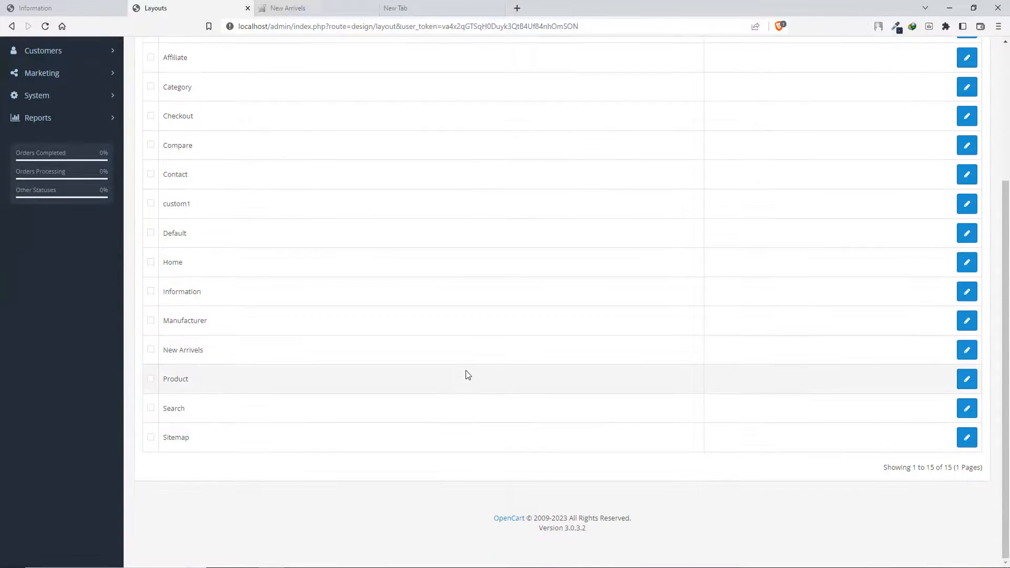
{"action": "scroll", "coordinate": [591, 329], "scroll_direction": "up", "scroll_amount": 4}
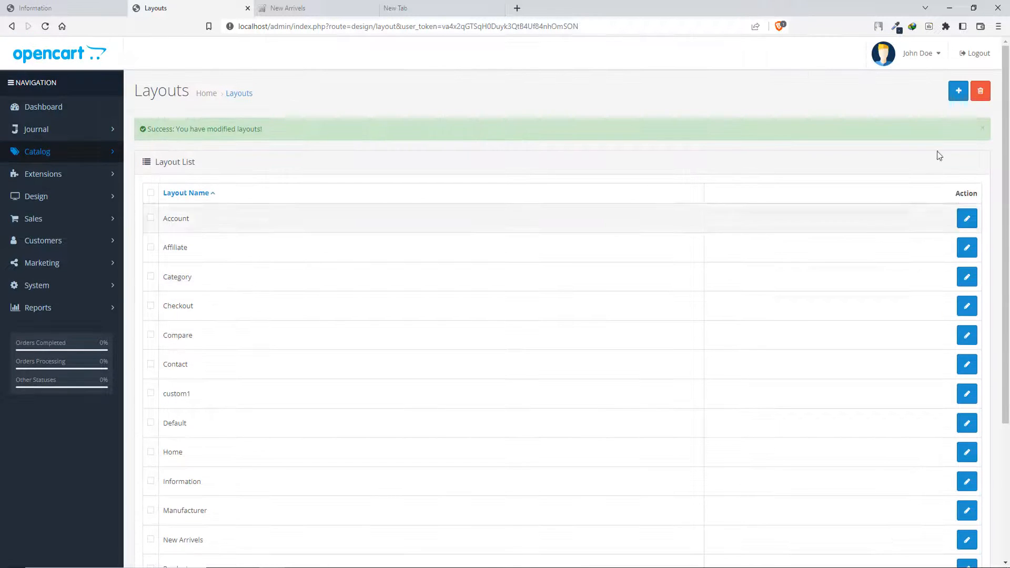
{"action": "scroll", "coordinate": [204, 246], "scroll_direction": "down", "scroll_amount": 4}
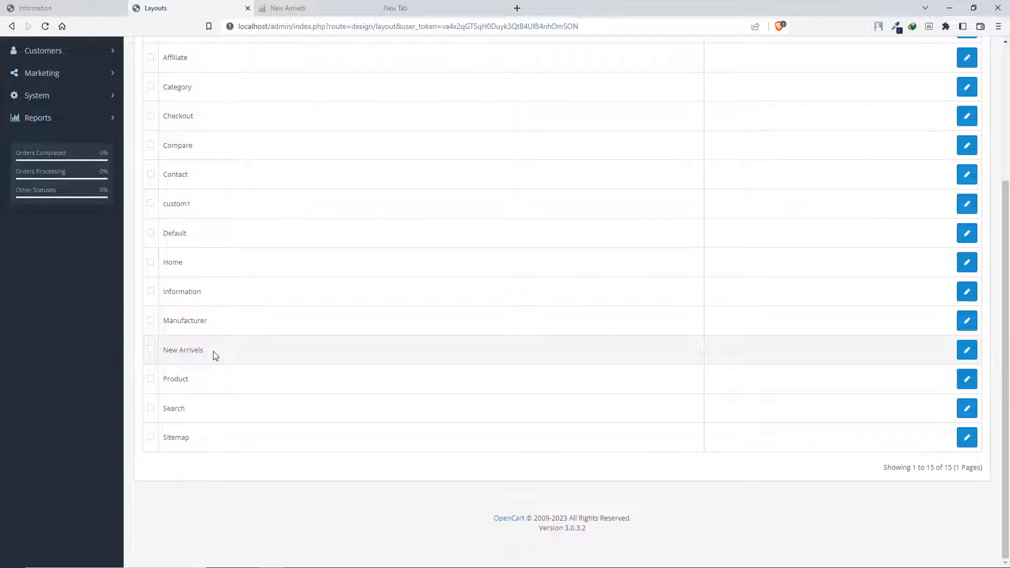
{"action": "scroll", "coordinate": [269, 363], "scroll_direction": "up", "scroll_amount": 10}
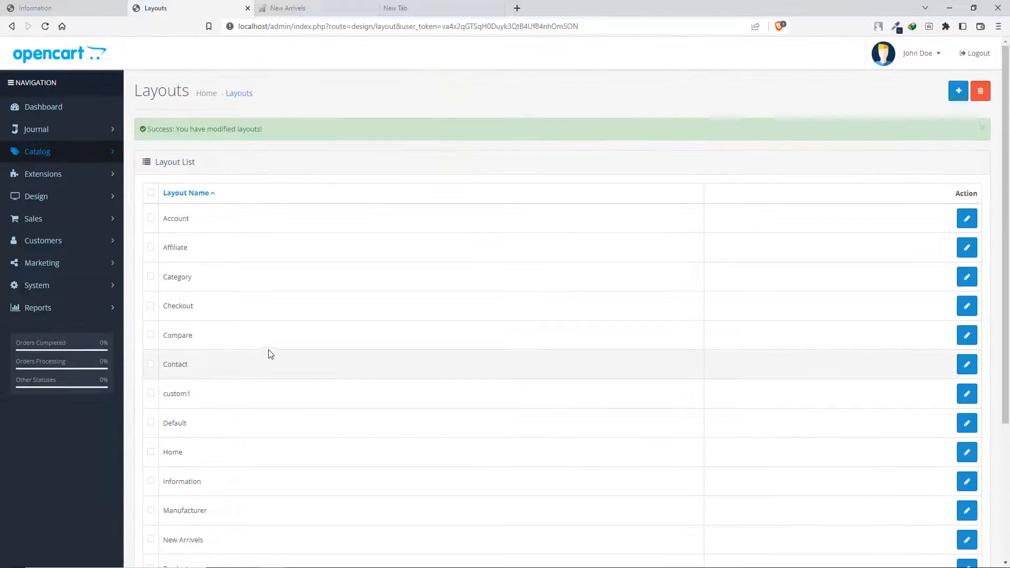
- Reopen the New Arrivels information page and set its Default store layout override to New Arrivels
{"action": "left_click", "coordinate": [45, 8]}
{"action": "left_click", "coordinate": [377, 314]}
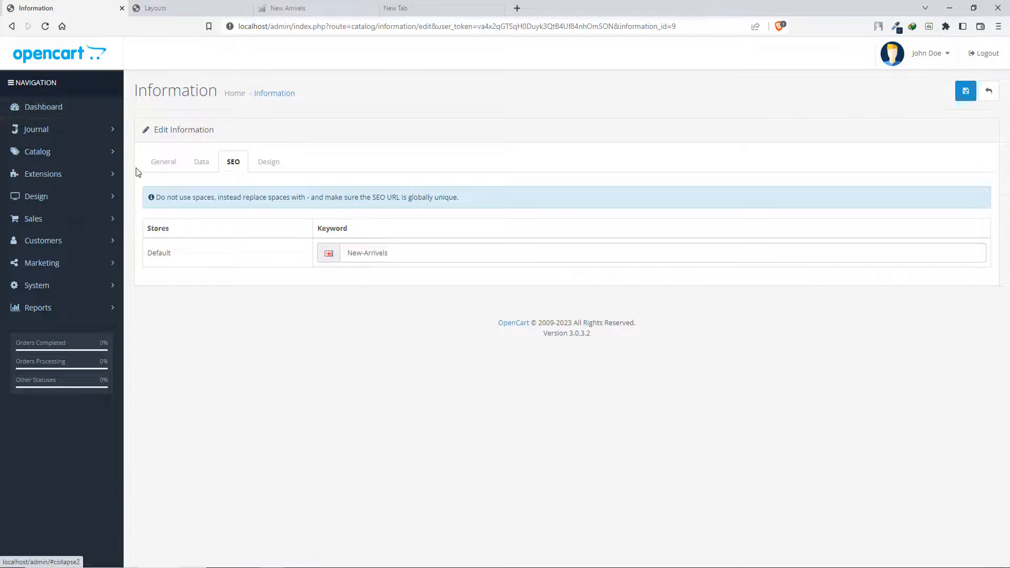
{"action": "left_click", "coordinate": [990, 91]}
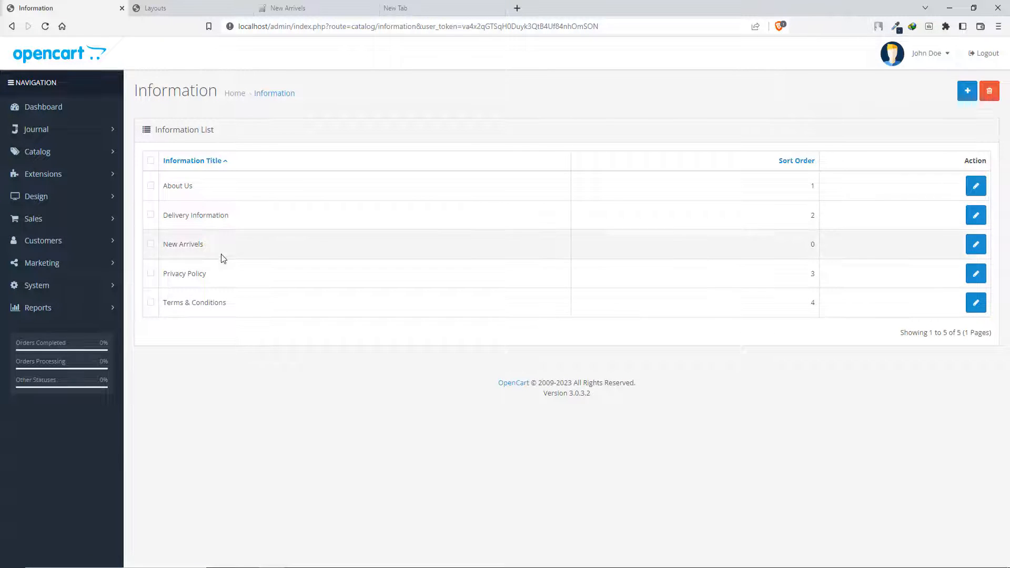
{"action": "left_click", "coordinate": [976, 248]}
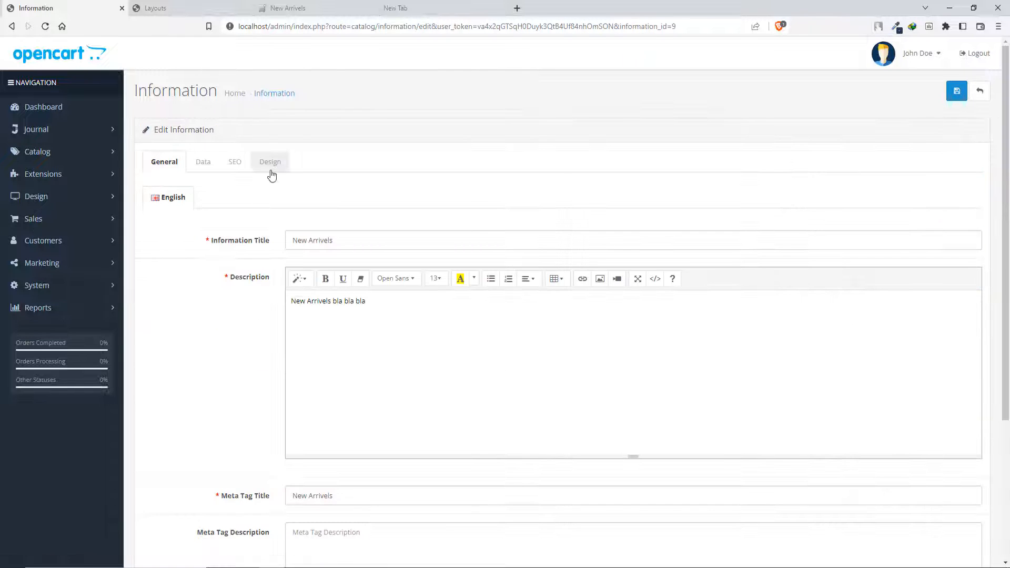
{"action": "left_click", "coordinate": [271, 163]}
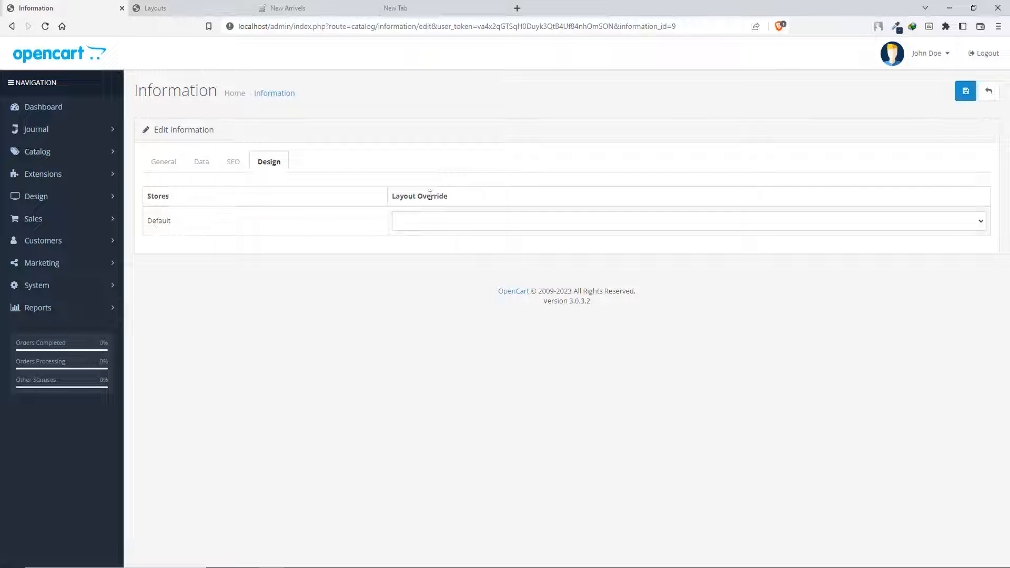
{"action": "left_click", "coordinate": [490, 220]}
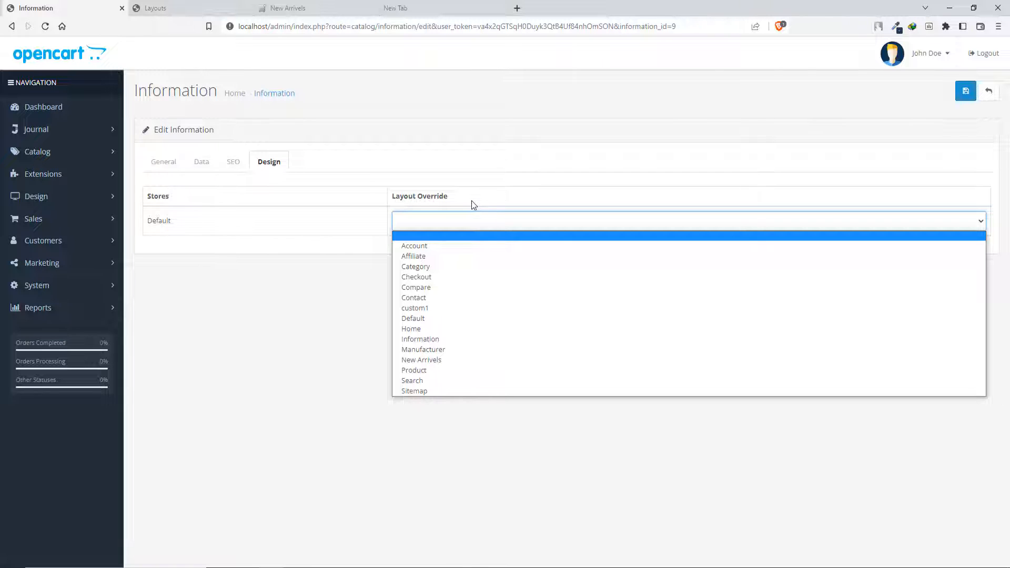
{"action": "left_click", "coordinate": [444, 361]}
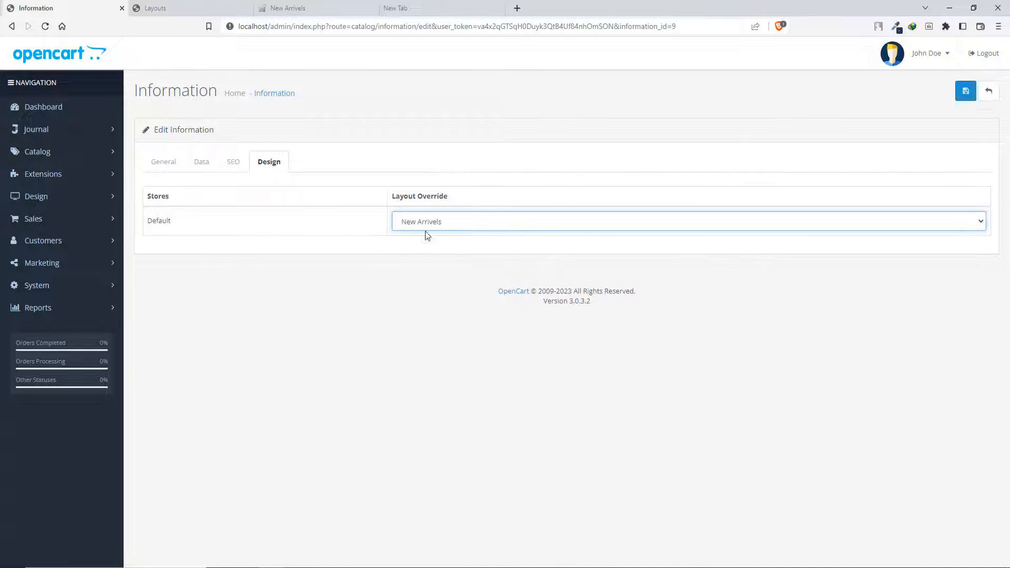
{"action": "left_click", "coordinate": [391, 271]}
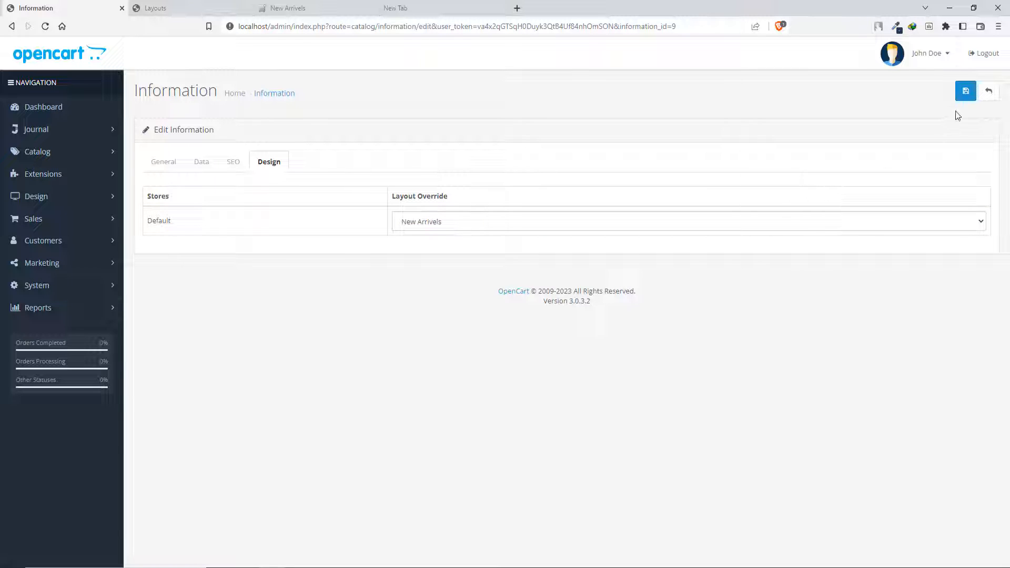
- Save the information page with its layout override, and reload the New Arrivels storefront page to check it
{"action": "left_click", "coordinate": [966, 93]}
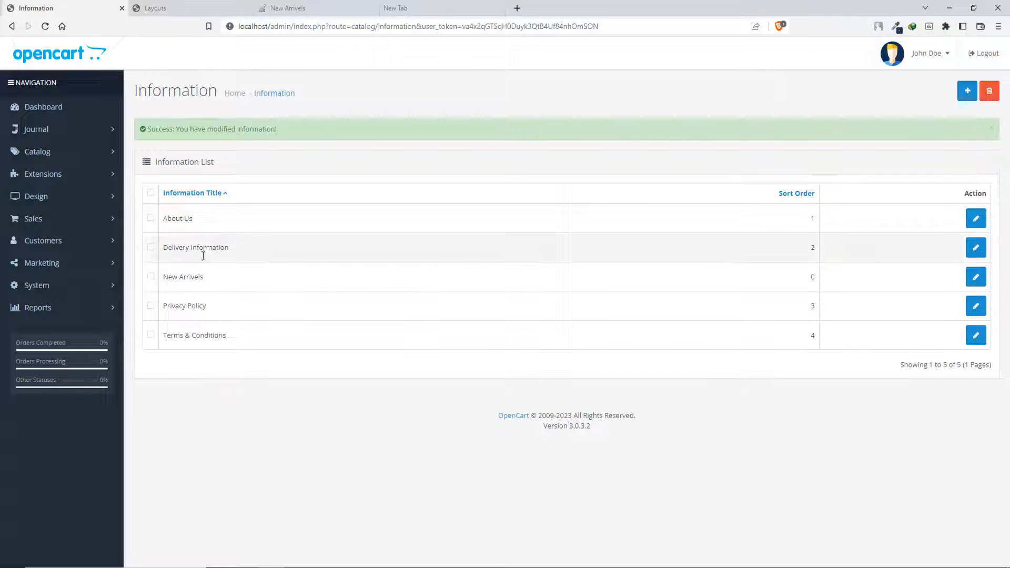
{"action": "left_click", "coordinate": [297, 5]}
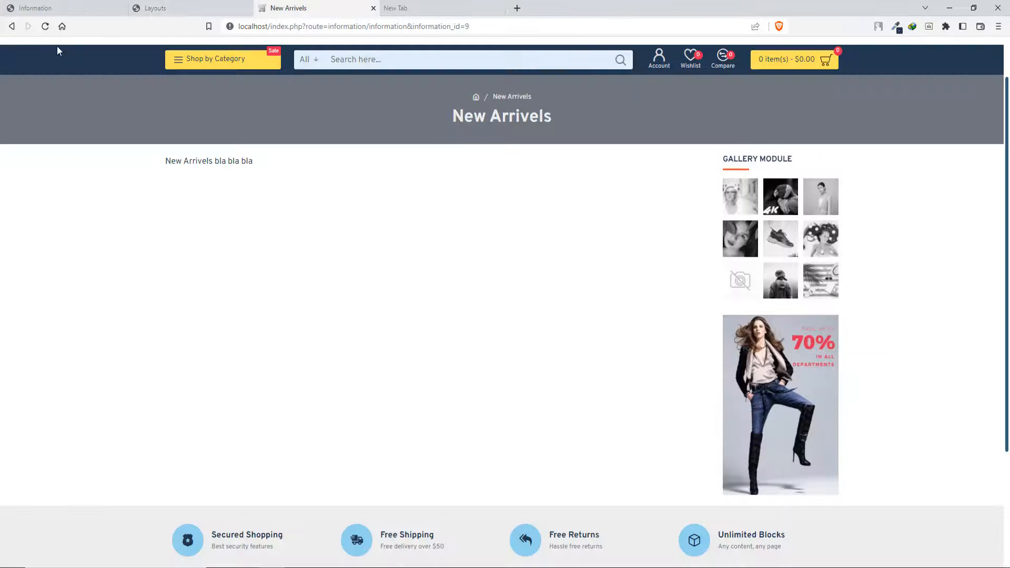
{"action": "left_click", "coordinate": [45, 26]}
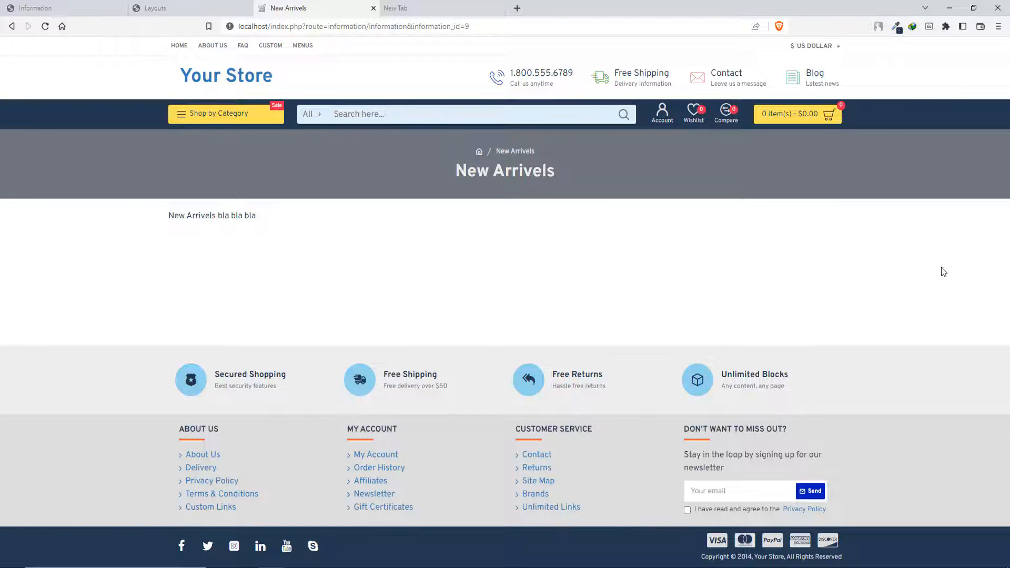
- Compare the information list and the layout list in the admin with the New Arrivels storefront page
{"action": "left_click", "coordinate": [73, 8]}
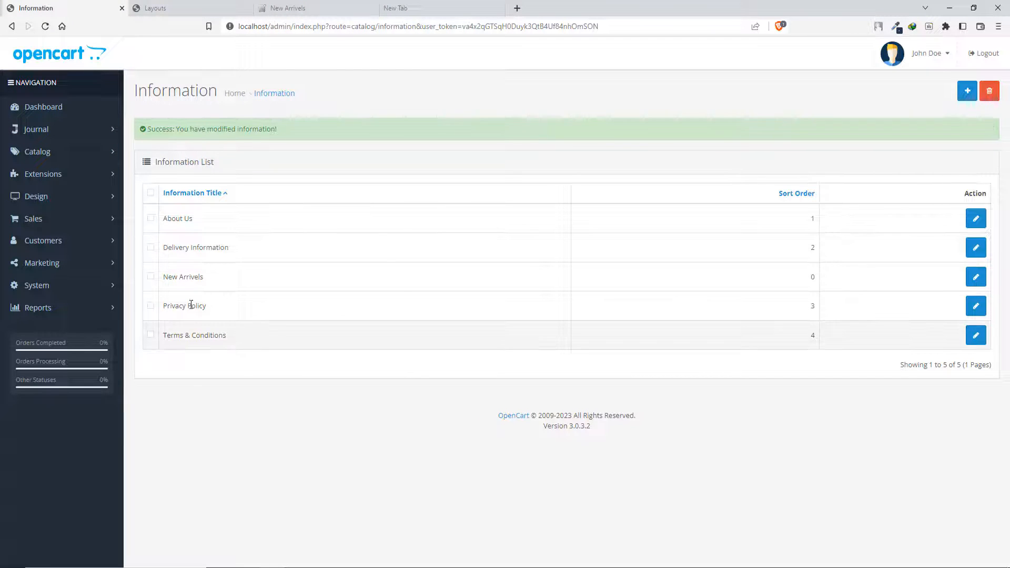
{"action": "left_click", "coordinate": [158, 7]}
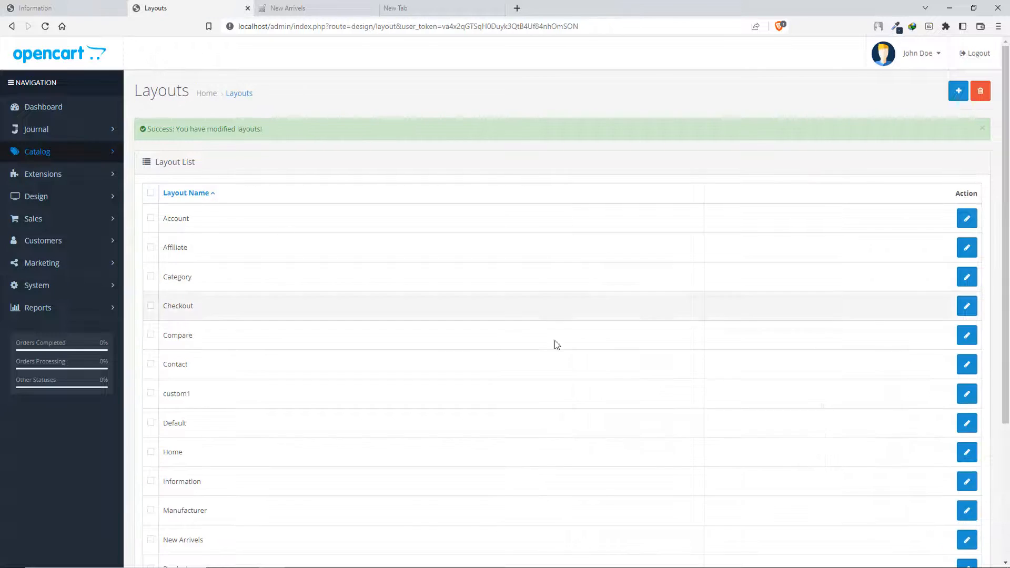
{"action": "left_click", "coordinate": [314, 7]}
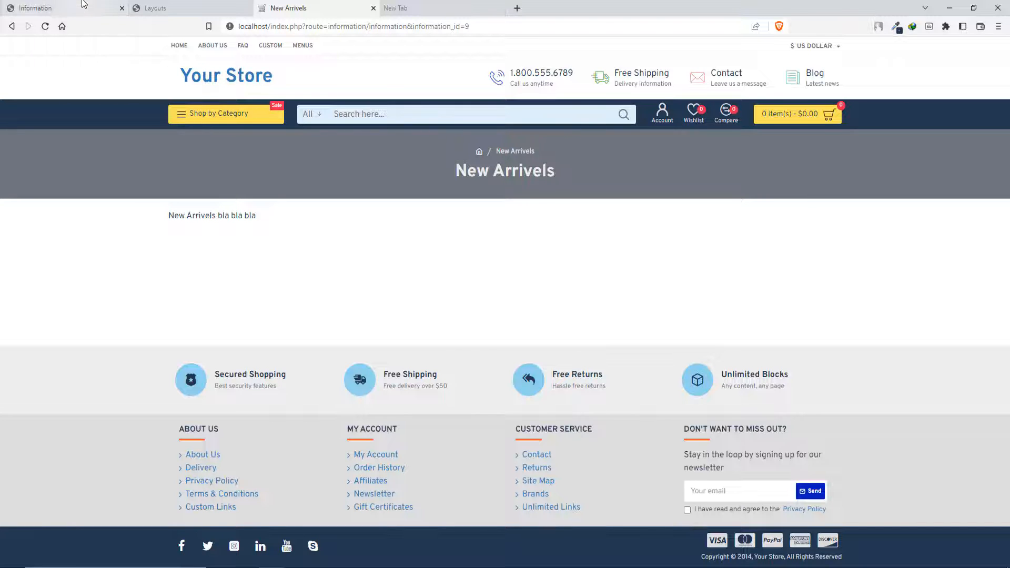
{"action": "left_click", "coordinate": [83, 4]}
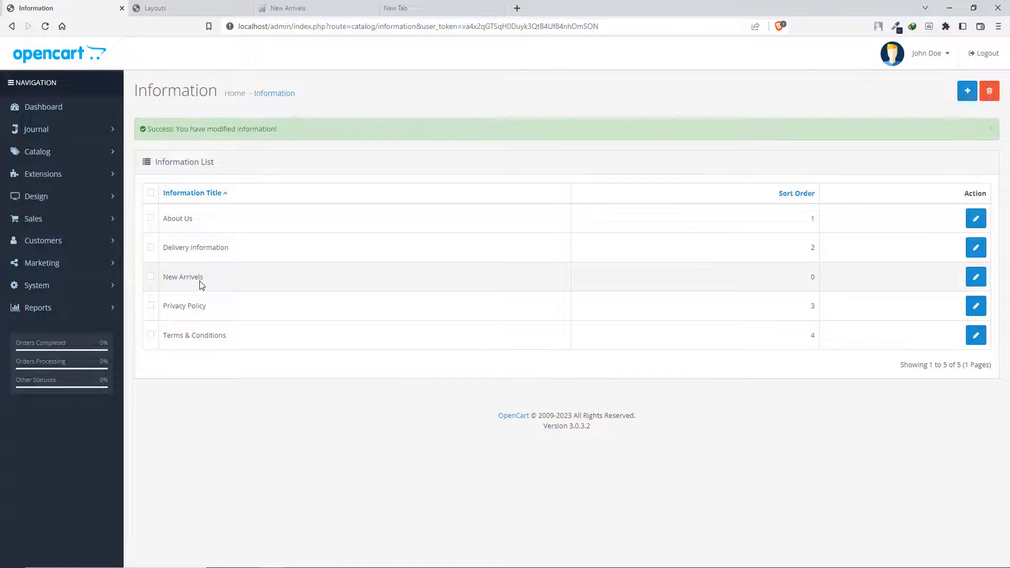
{"action": "left_click", "coordinate": [301, 8]}
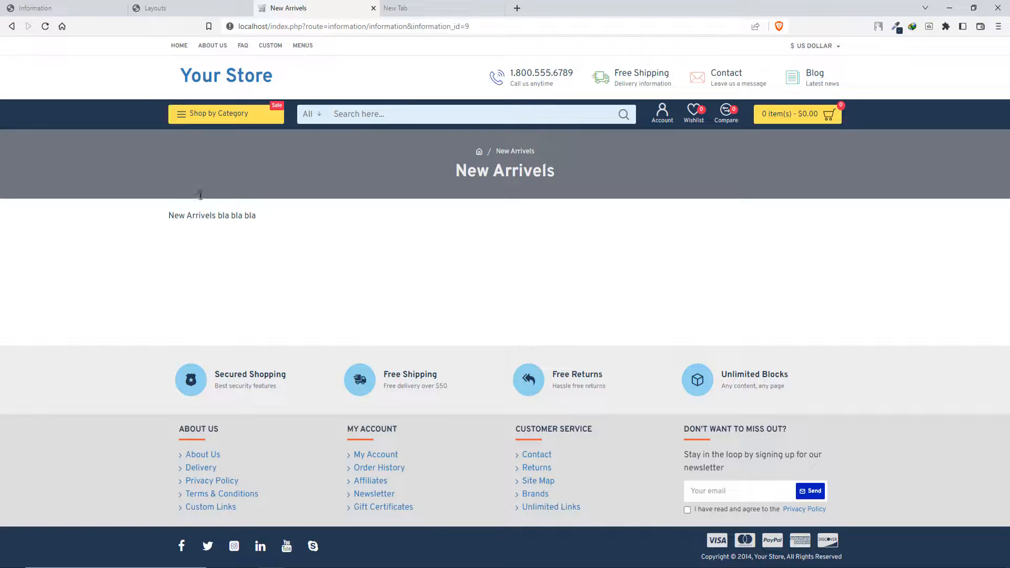
- Open the New Arrivels layout in Journal's layout editor
{"action": "left_click", "coordinate": [79, 8]}
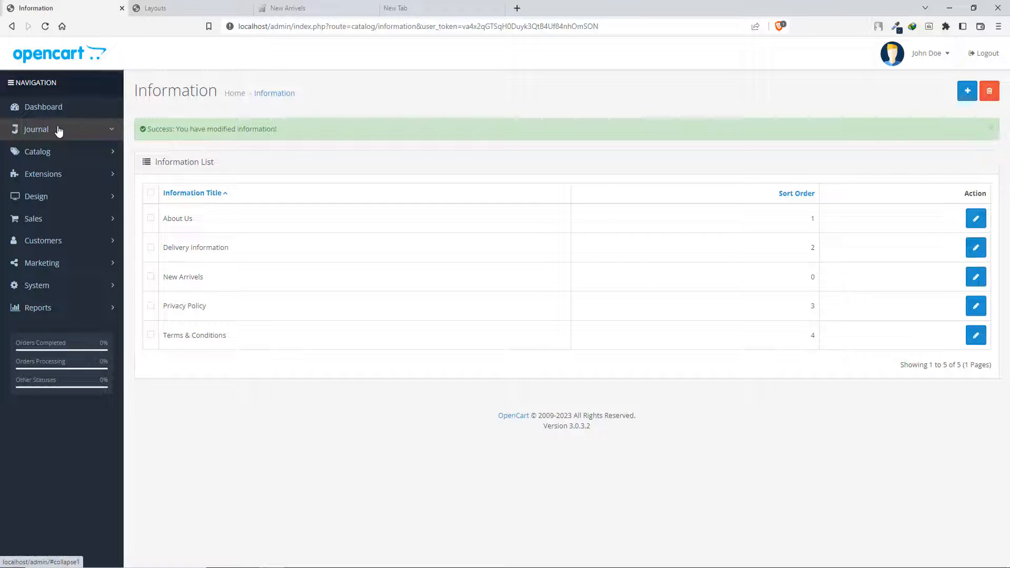
{"action": "left_click", "coordinate": [59, 131]}
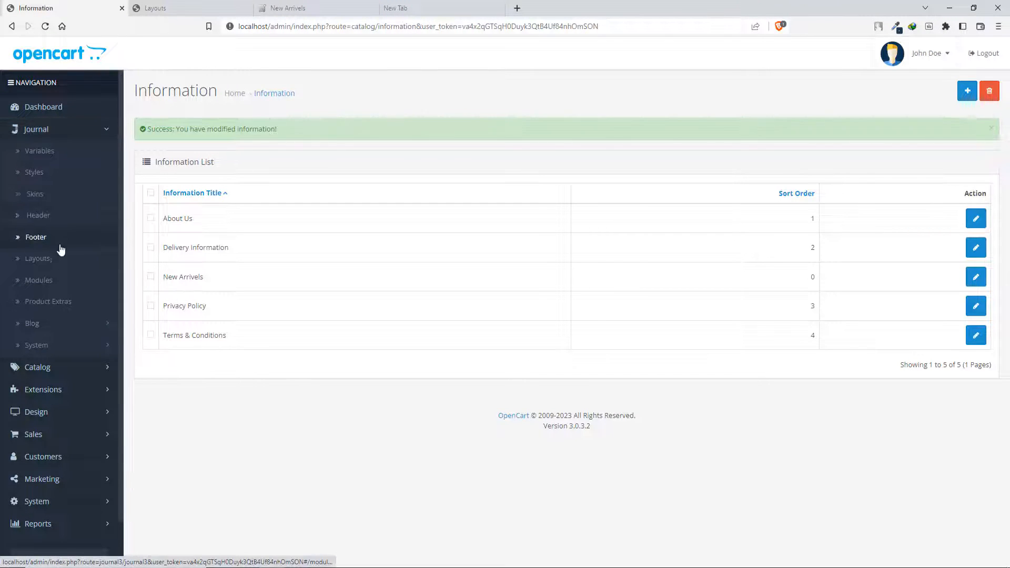
{"action": "left_click", "coordinate": [61, 264]}
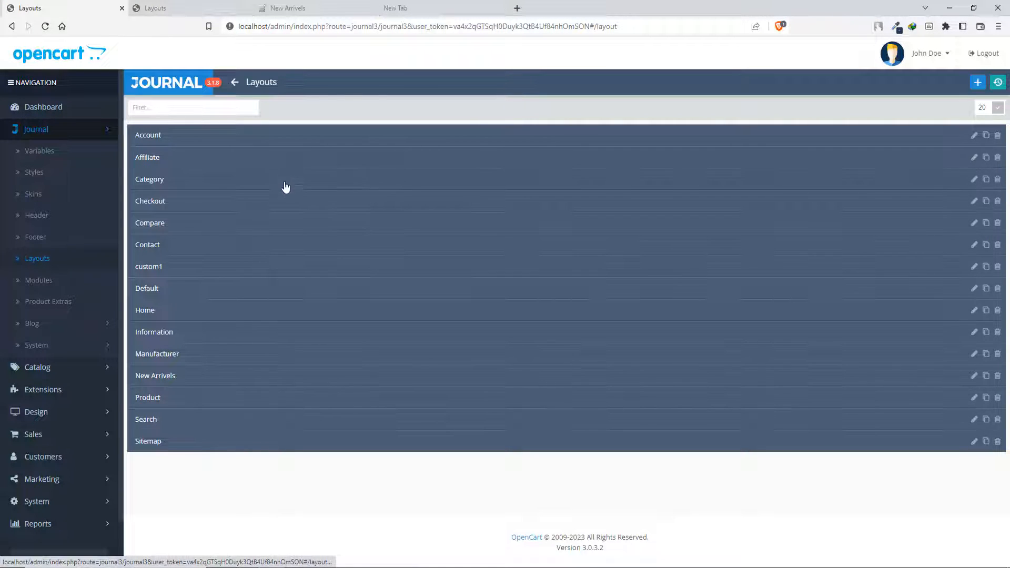
{"action": "left_click", "coordinate": [186, 380]}
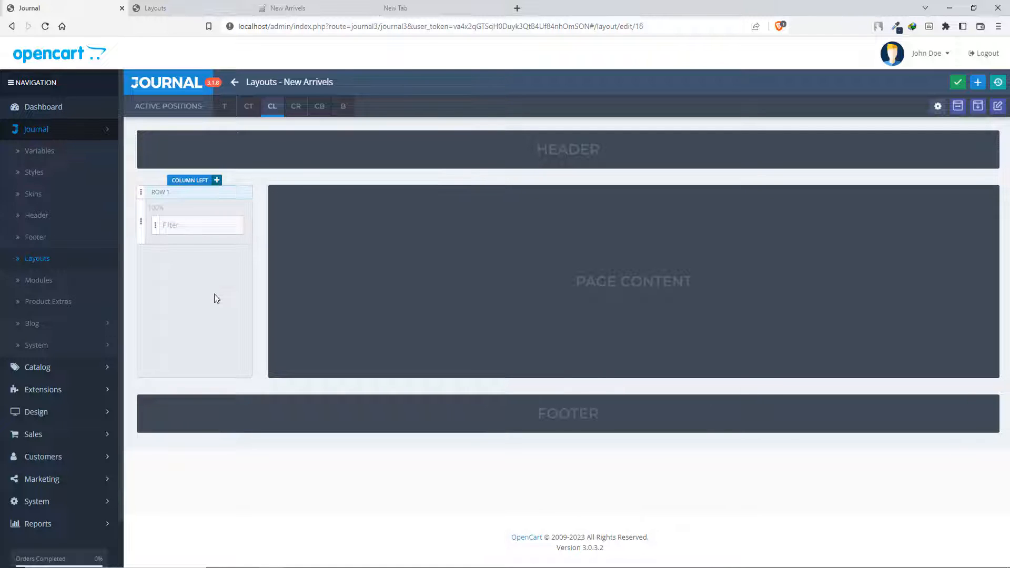
- Delete the Filter row from the left column, and make Top the active position instead of Column Left
{"action": "left_click", "coordinate": [246, 193]}
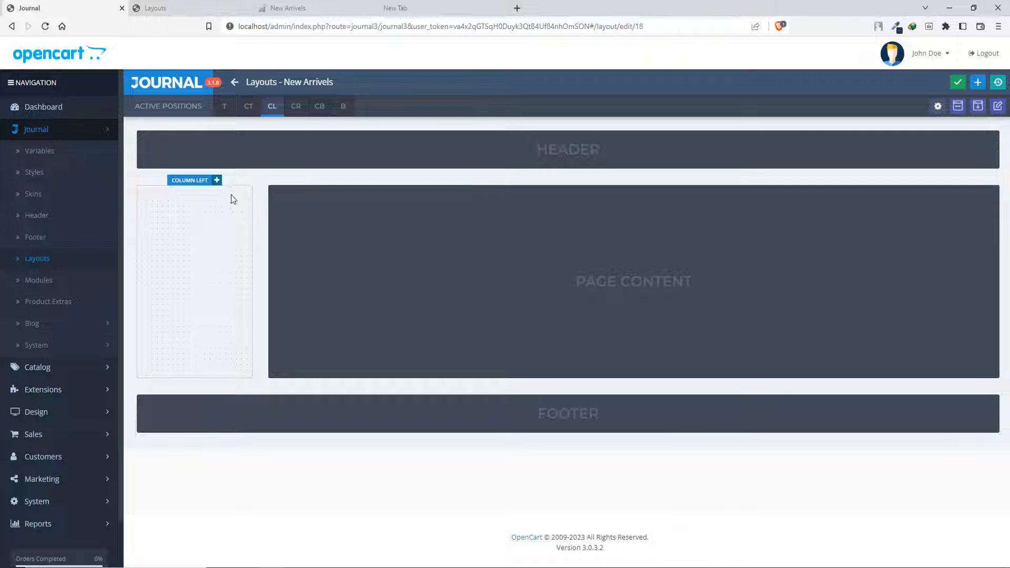
{"action": "left_click", "coordinate": [225, 108]}
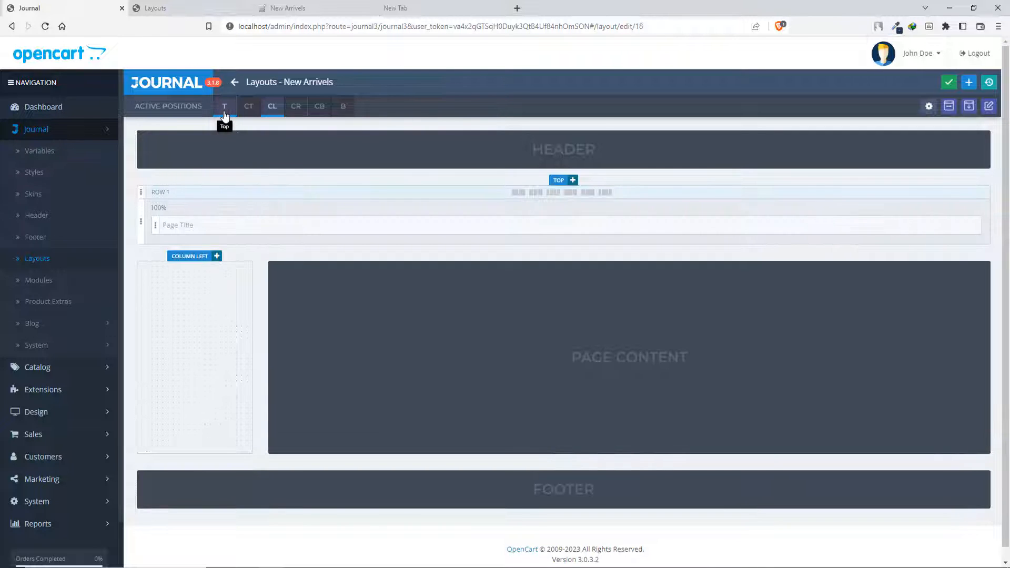
{"action": "left_click", "coordinate": [272, 108]}
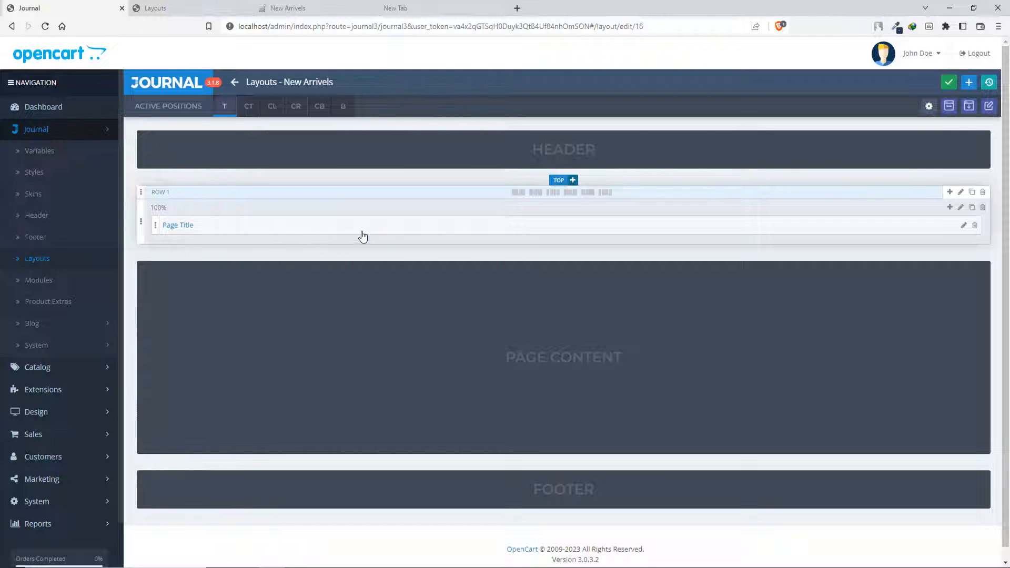
- Replace the Page Title column in the Top row with three columns of 20%, 60% and 20% width
{"action": "left_click", "coordinate": [539, 195]}
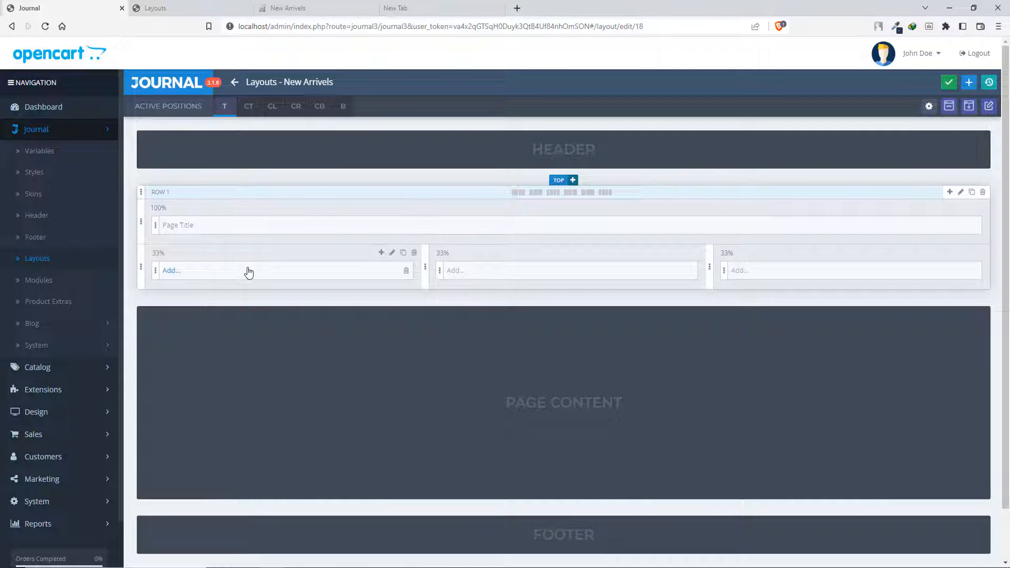
{"action": "left_click", "coordinate": [983, 208]}
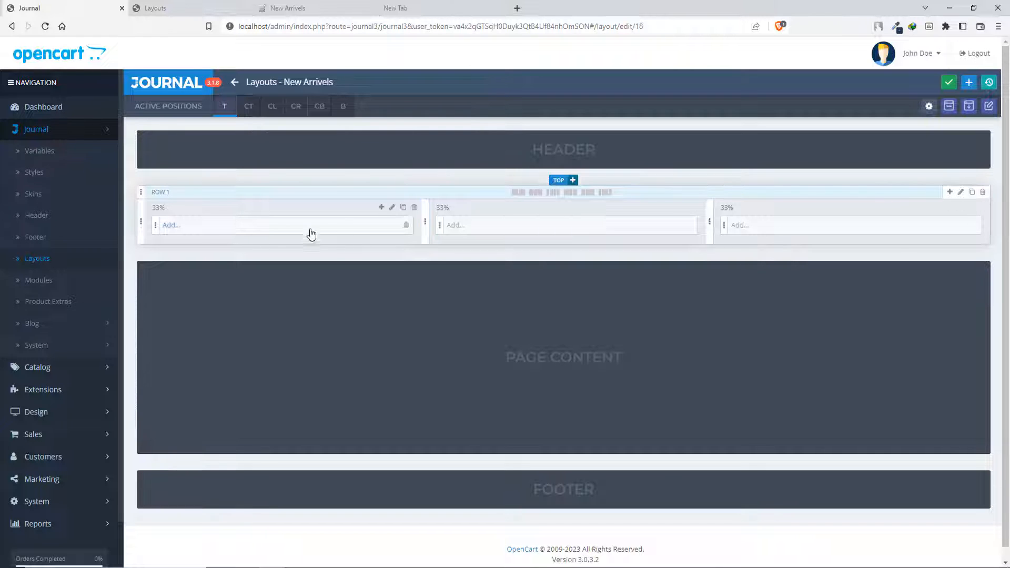
{"action": "left_click", "coordinate": [158, 208]}
{"action": "left_click", "coordinate": [155, 272]}
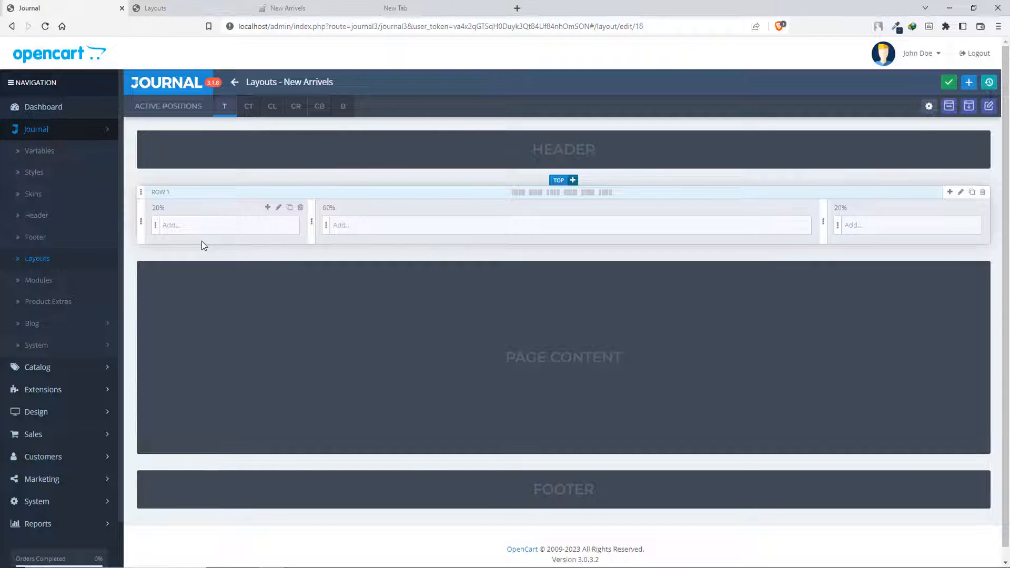
- Add the New Arrivals products module to the 60% column of the Top row and save the layout
{"action": "left_click", "coordinate": [375, 229]}
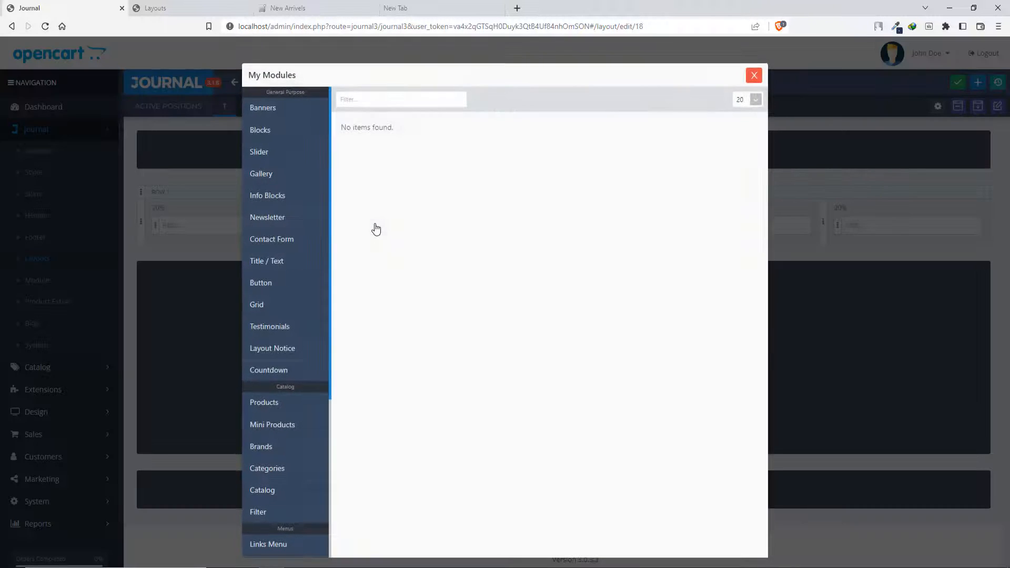
{"action": "scroll", "coordinate": [291, 270], "scroll_direction": "down", "scroll_amount": 4}
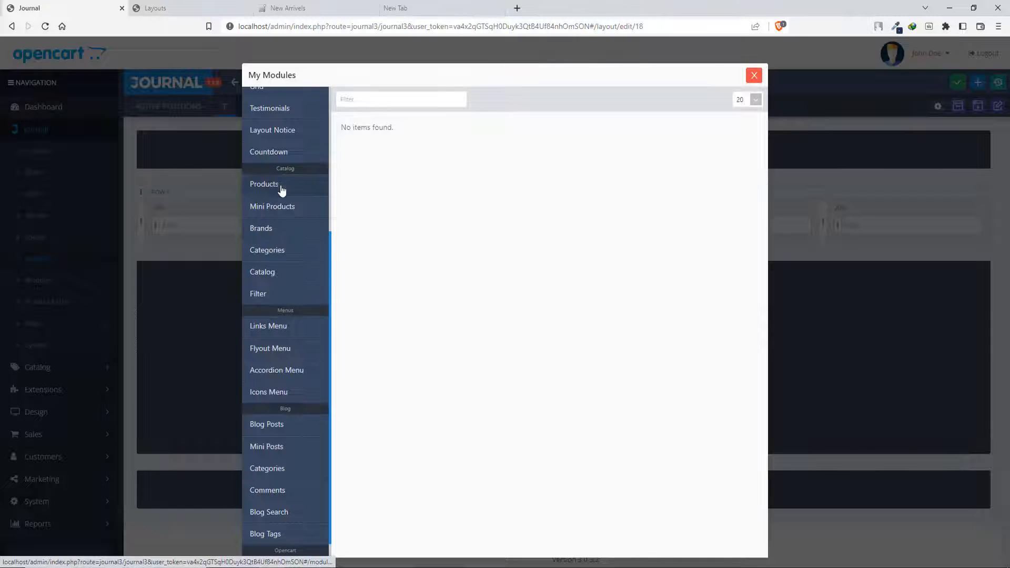
{"action": "scroll", "coordinate": [291, 271], "scroll_direction": "down", "scroll_amount": 1}
{"action": "scroll", "coordinate": [289, 306], "scroll_direction": "up", "scroll_amount": 3}
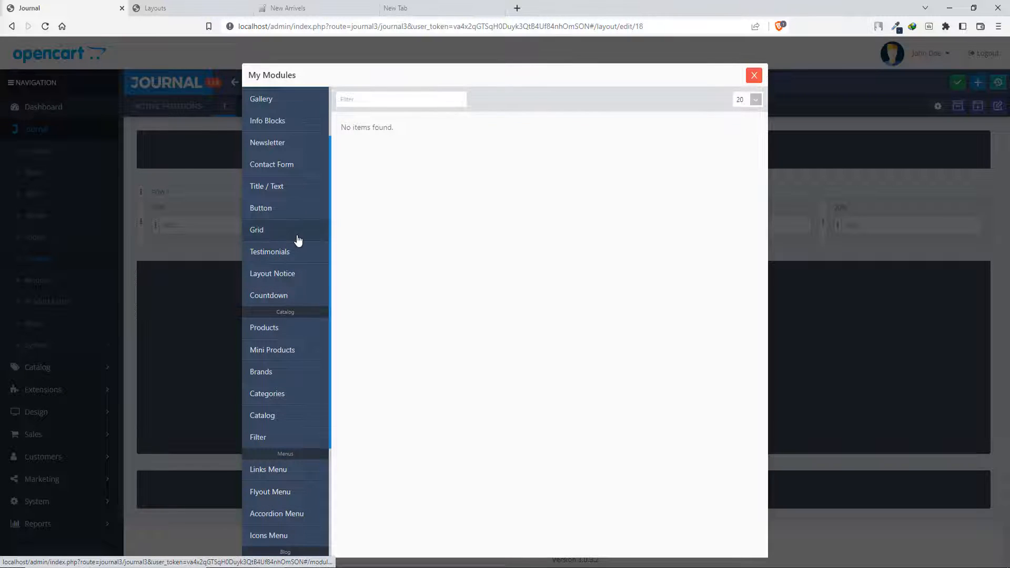
{"action": "left_click", "coordinate": [281, 331]}
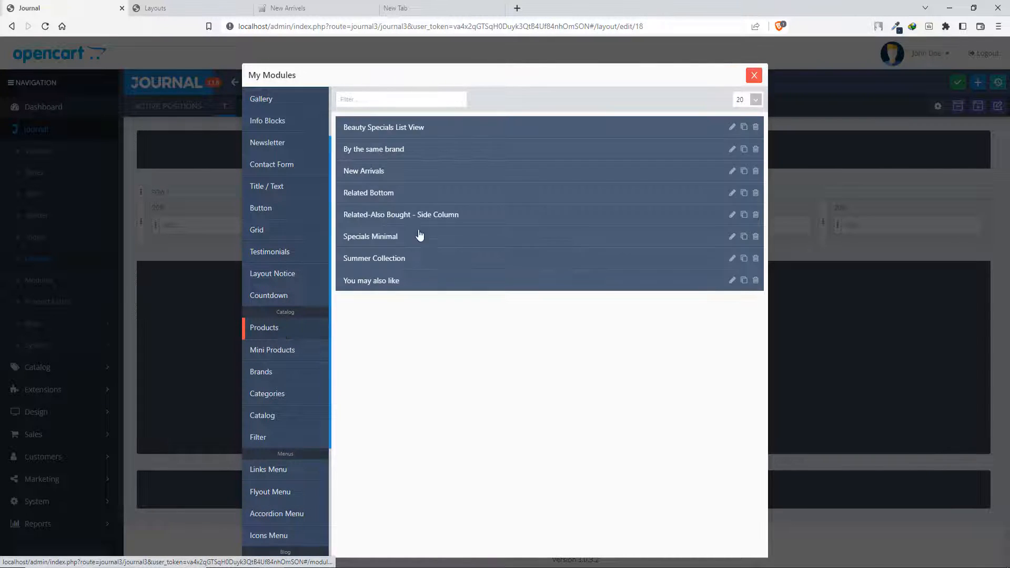
{"action": "left_click", "coordinate": [364, 172]}
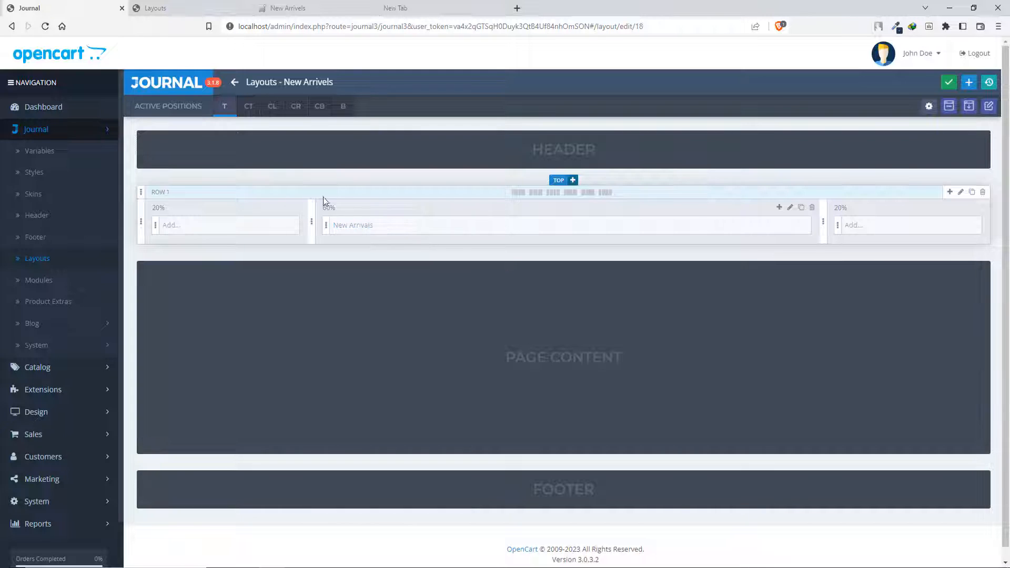
{"action": "left_click", "coordinate": [955, 81]}
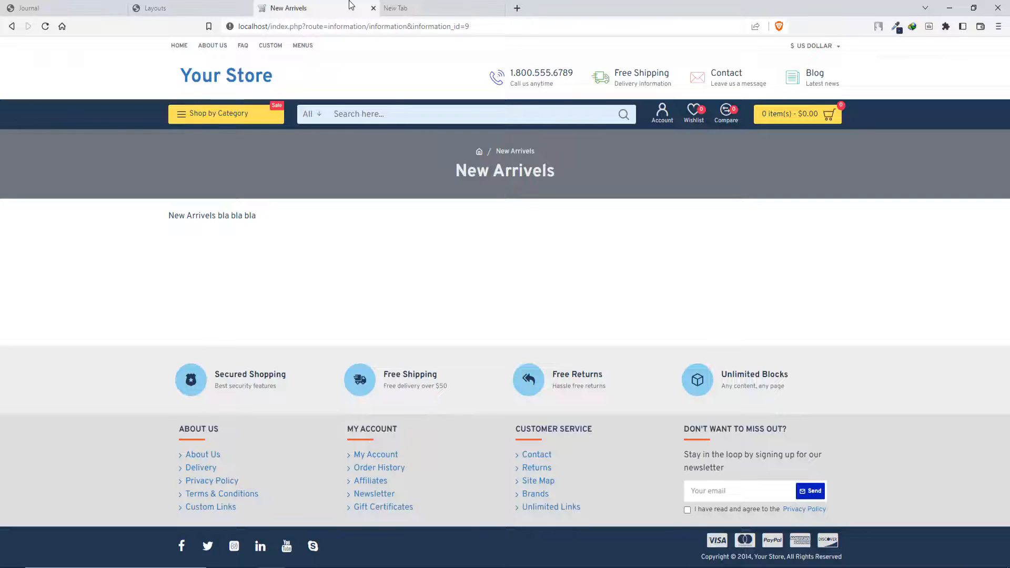
- Reload the New Arrivels storefront page and look through the product grid
{"action": "left_click", "coordinate": [352, 7]}
{"action": "left_click", "coordinate": [45, 27]}
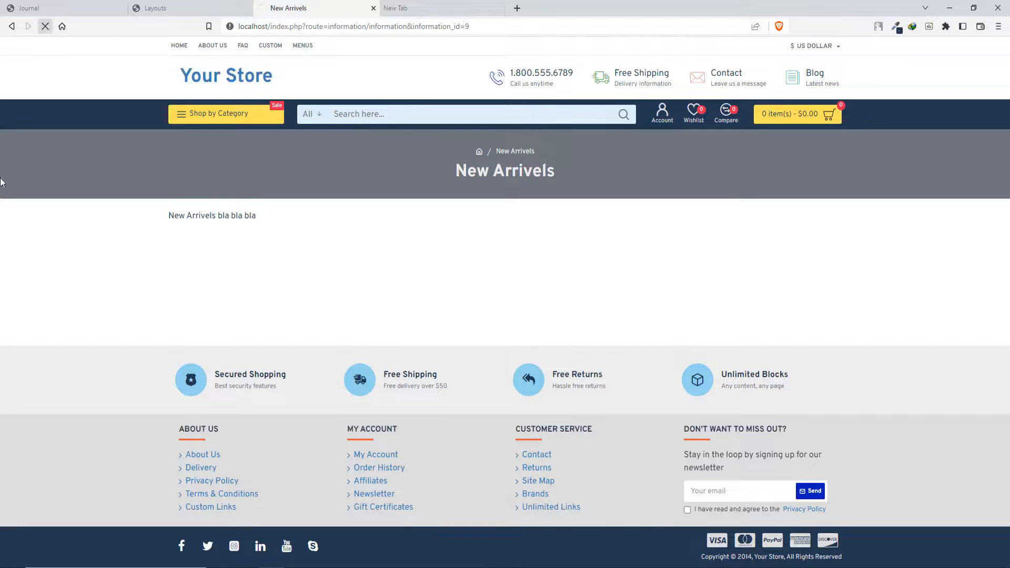
{"action": "scroll", "coordinate": [278, 244], "scroll_direction": "down", "scroll_amount": 5}
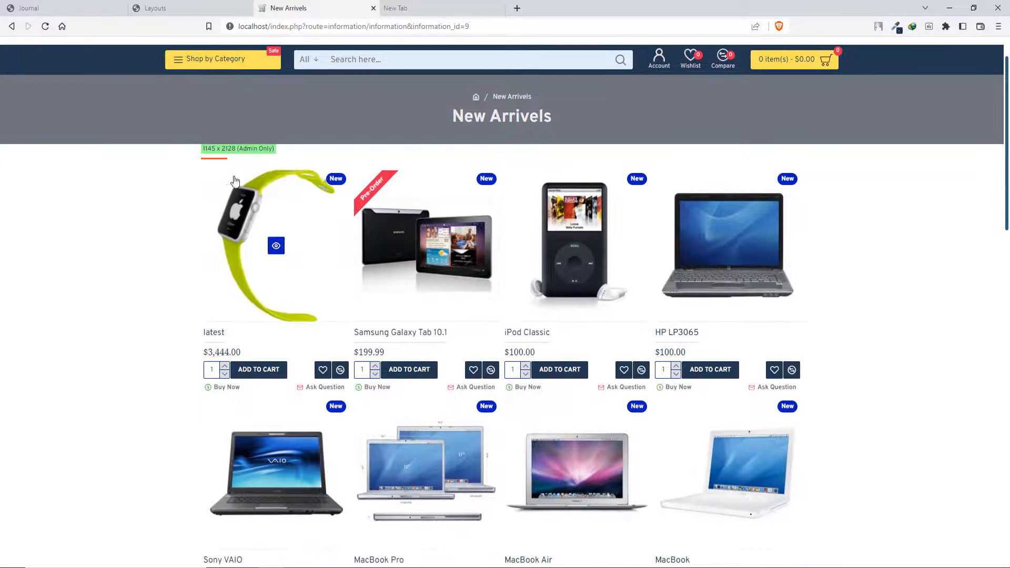
{"action": "scroll", "coordinate": [645, 327], "scroll_direction": "down", "scroll_amount": 7}
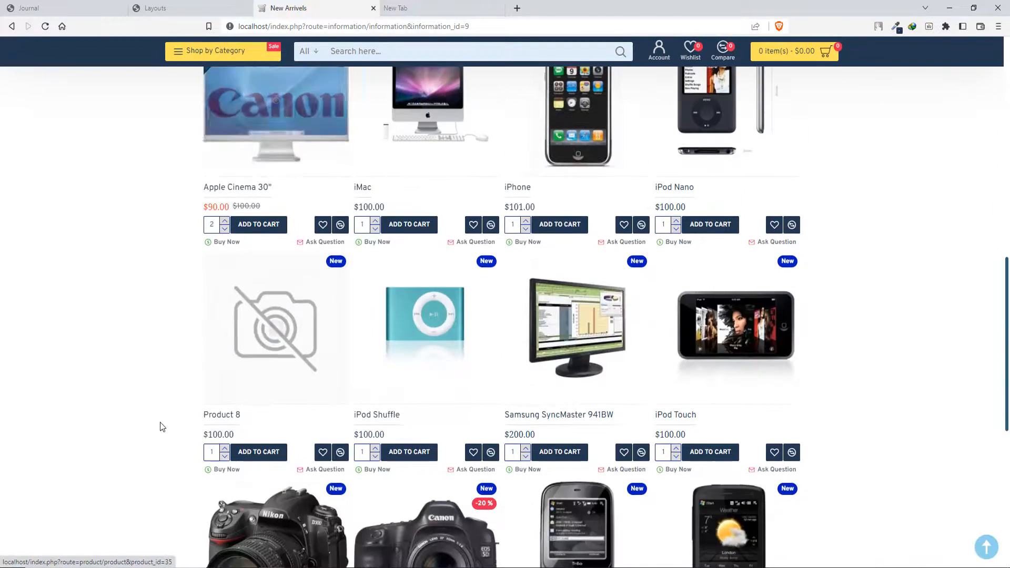
{"action": "scroll", "coordinate": [751, 434], "scroll_direction": "down", "scroll_amount": 5}
{"action": "scroll", "coordinate": [333, 248], "scroll_direction": "up", "scroll_amount": 12}
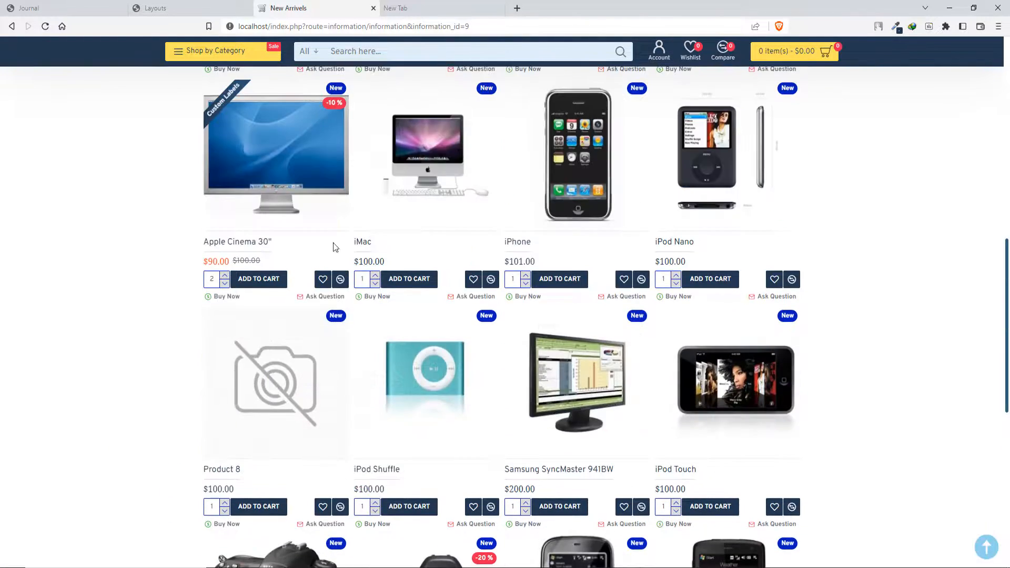
{"action": "scroll", "coordinate": [330, 298], "scroll_direction": "up", "scroll_amount": 5}
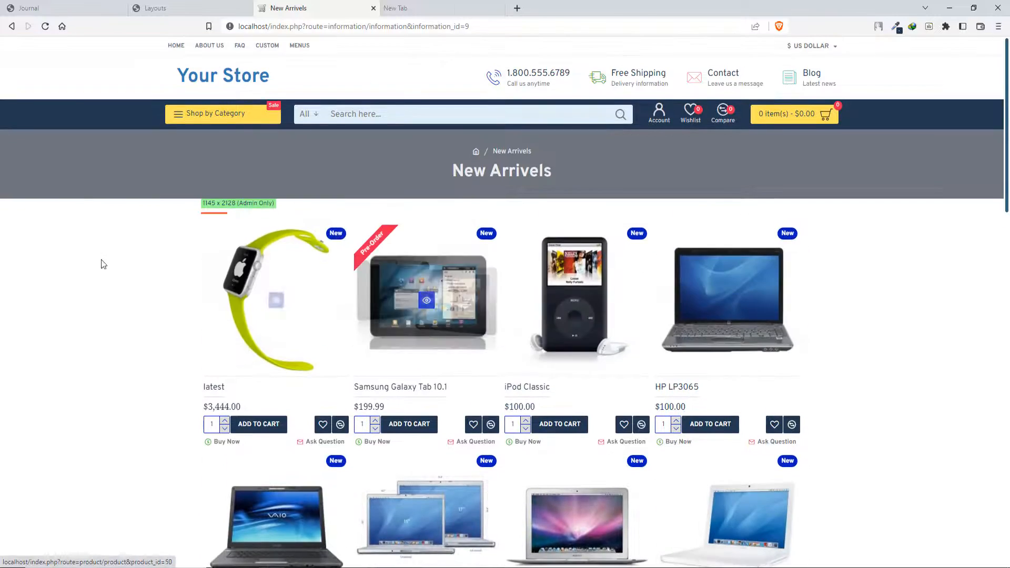
- Close the browser page with the OpenCart layout list and return to the New Arrivels layout in Journal
{"action": "left_click", "coordinate": [181, 8]}
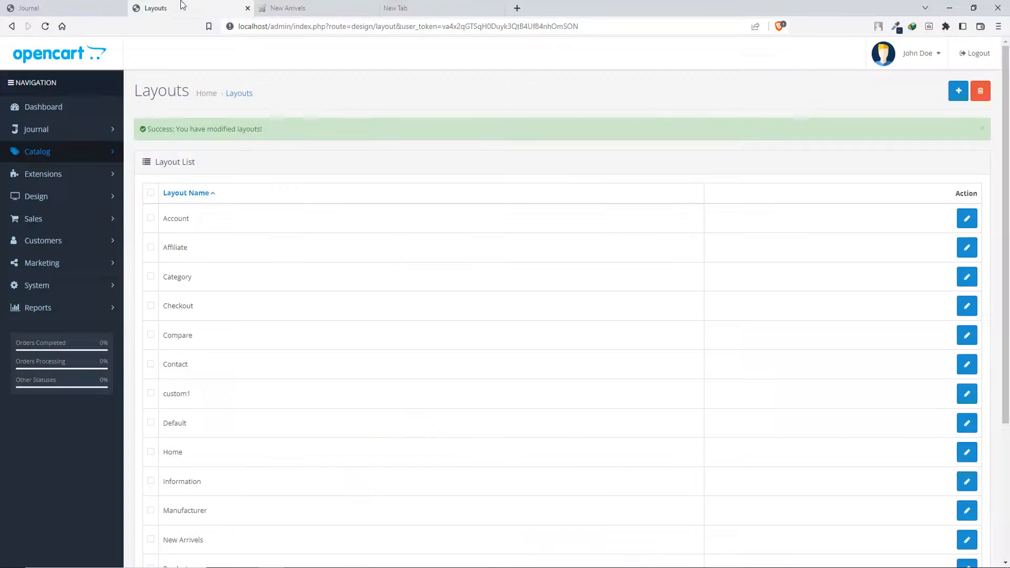
{"action": "left_click", "coordinate": [56, 6]}
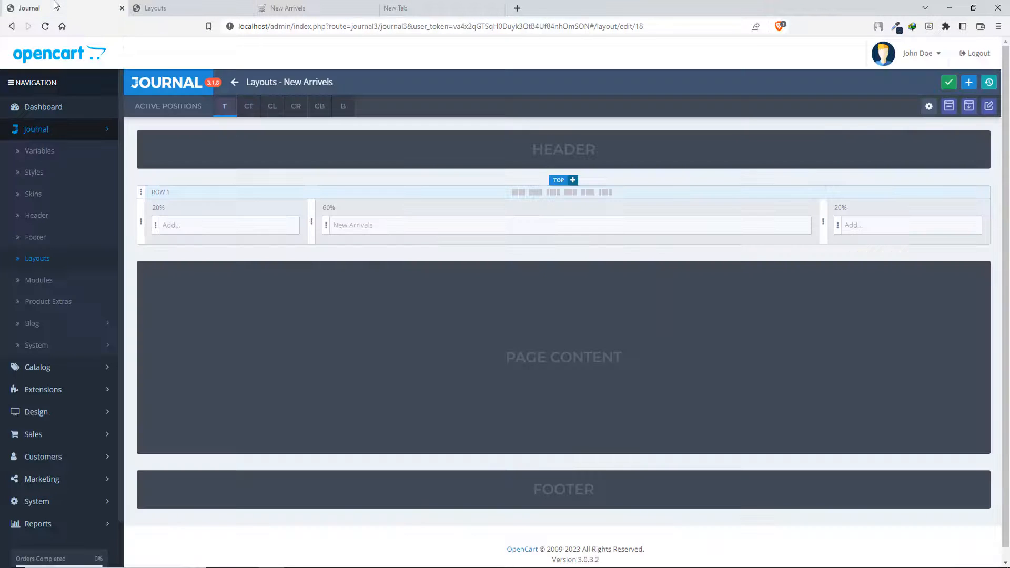
{"action": "left_click", "coordinate": [173, 5]}
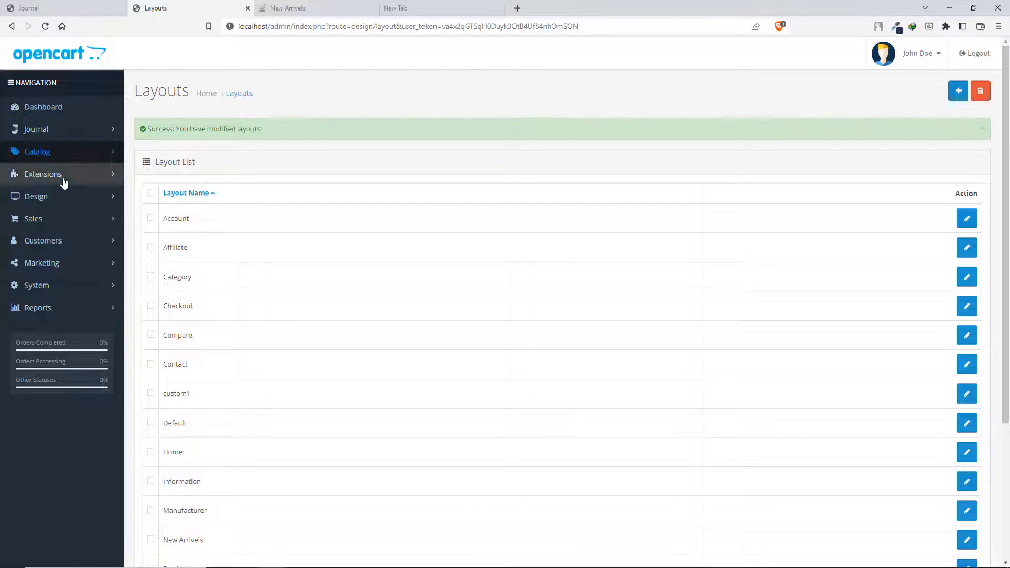
{"action": "left_click", "coordinate": [248, 8]}
{"action": "left_click", "coordinate": [67, 8]}
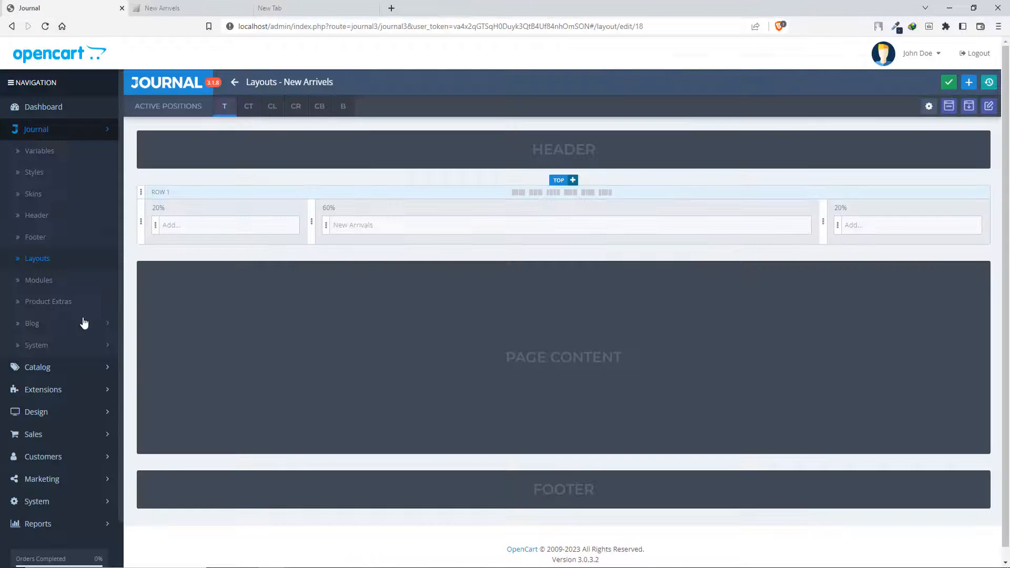
- Add the 50% Off banner module to the first 20% column of the Top row
{"action": "left_click", "coordinate": [221, 231]}
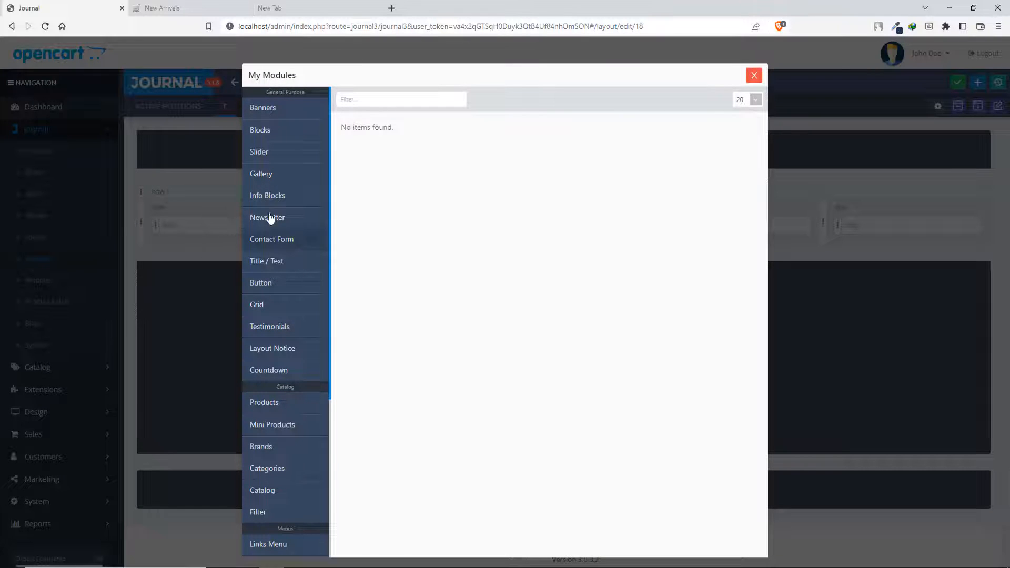
{"action": "left_click", "coordinate": [274, 108]}
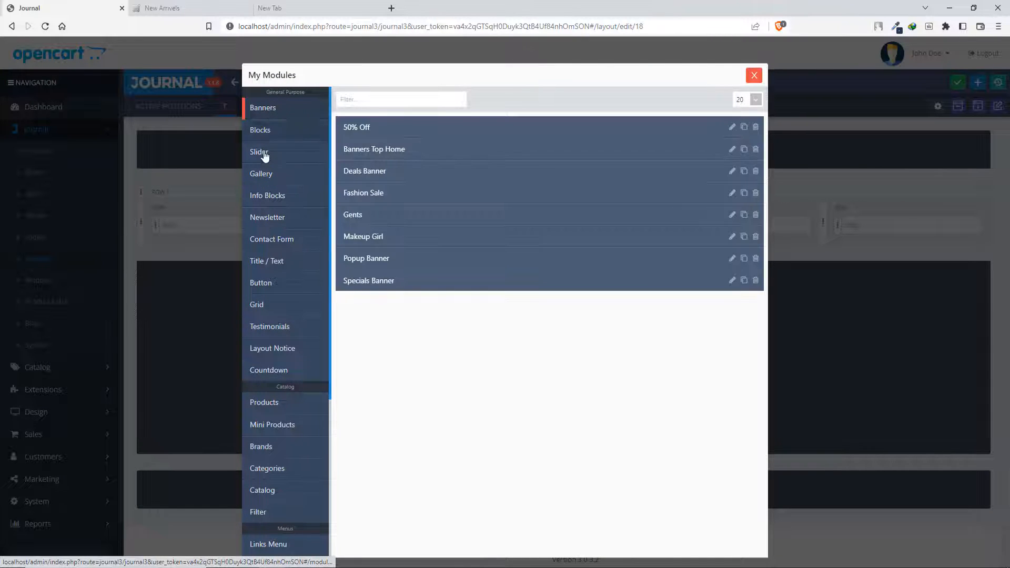
{"action": "left_click", "coordinate": [364, 128]}
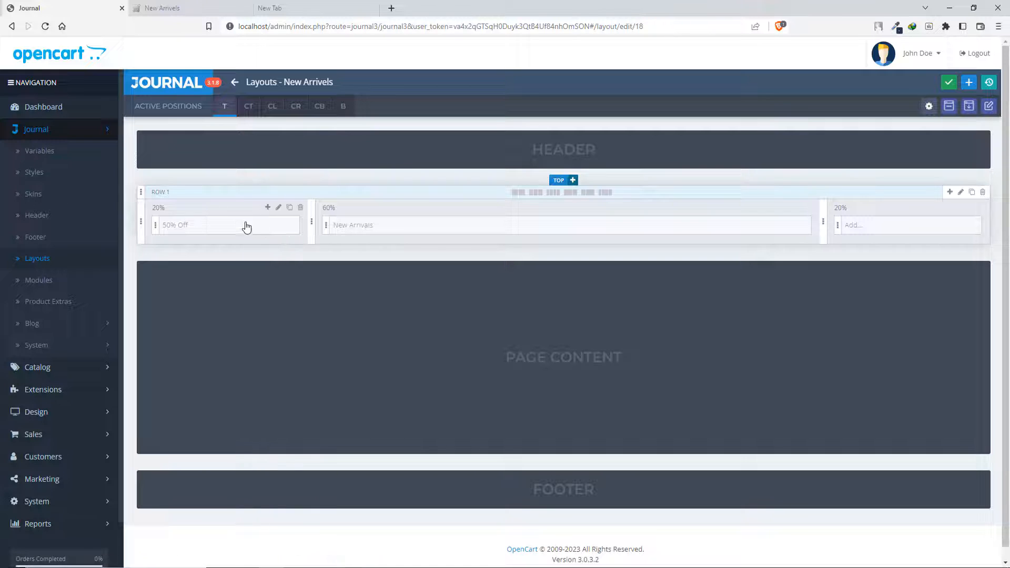
- Add the Fashion Sale banner module to the last 20% column of the Top row and save the layout
{"action": "left_click", "coordinate": [875, 231]}
{"action": "left_click", "coordinate": [265, 110]}
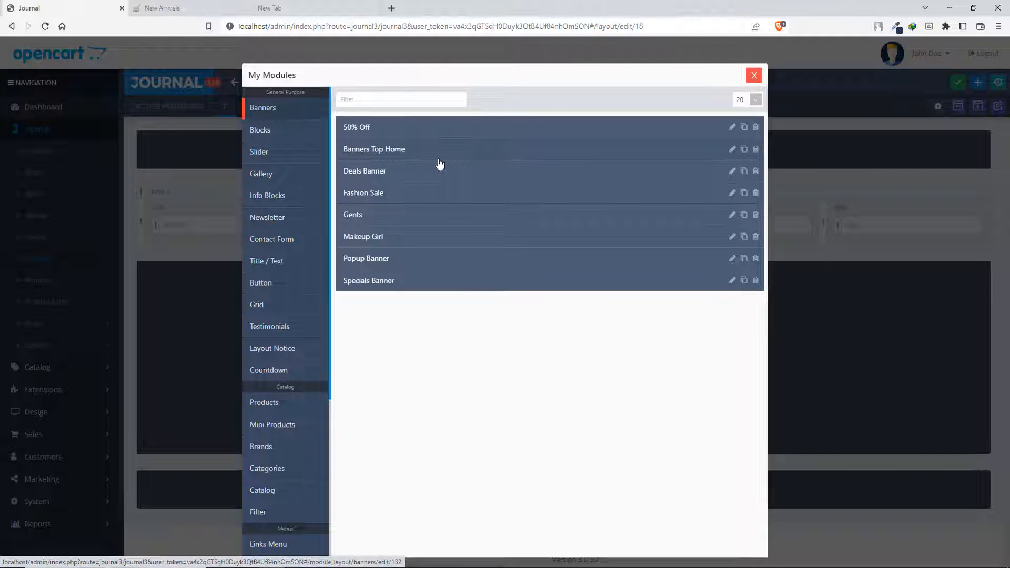
{"action": "left_click", "coordinate": [278, 153]}
{"action": "left_click", "coordinate": [267, 134]}
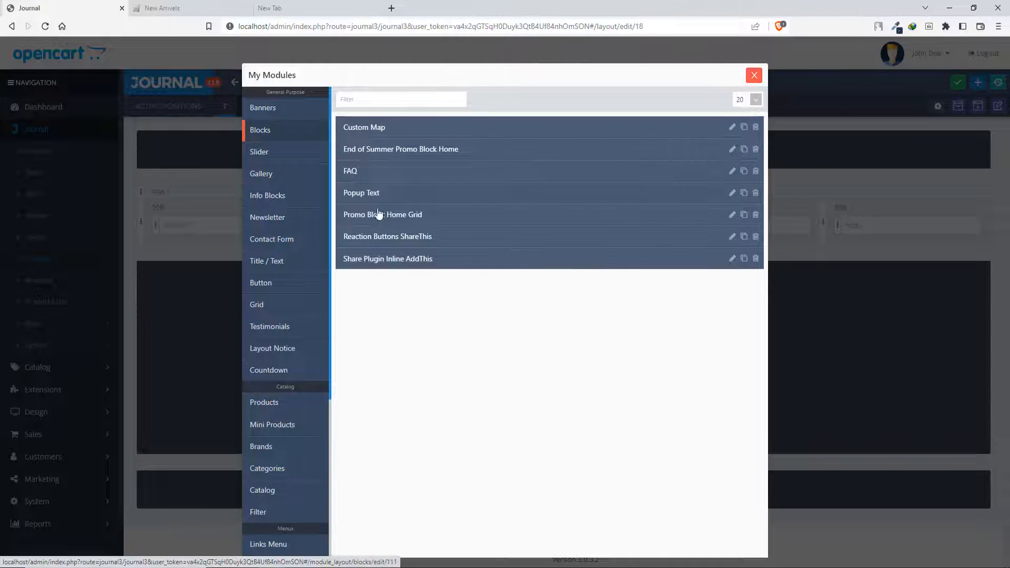
{"action": "left_click", "coordinate": [284, 110]}
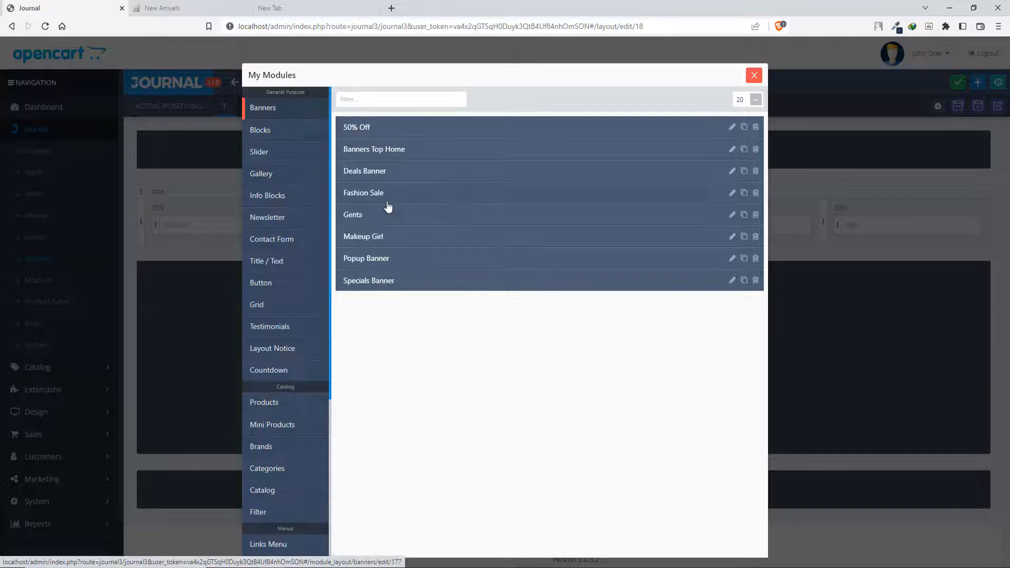
{"action": "left_click", "coordinate": [387, 202]}
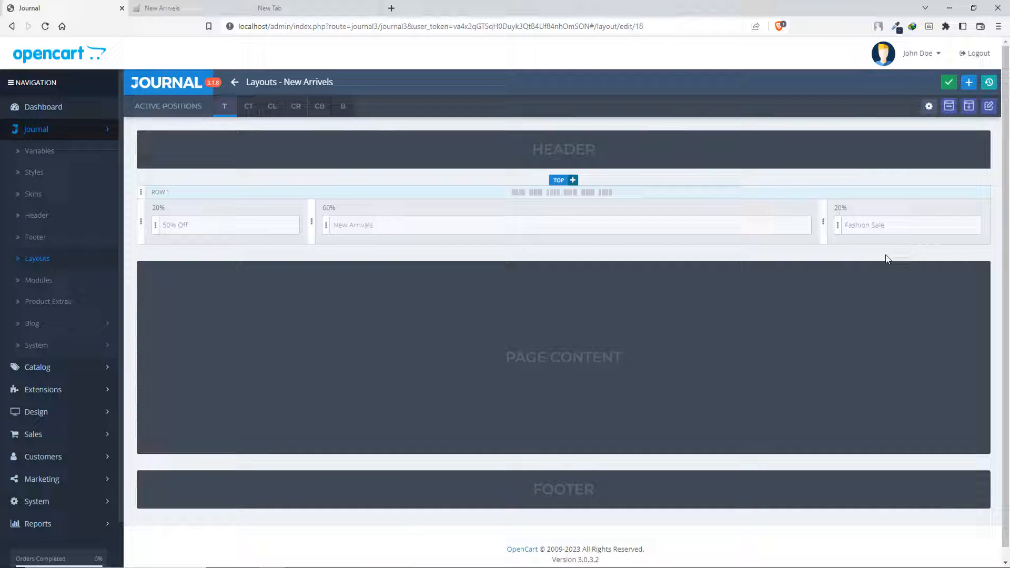
{"action": "left_click", "coordinate": [949, 83]}
- Reload the New Arrivels storefront page and examine the side banners, the product grid and the top menu
{"action": "left_click", "coordinate": [213, 9]}
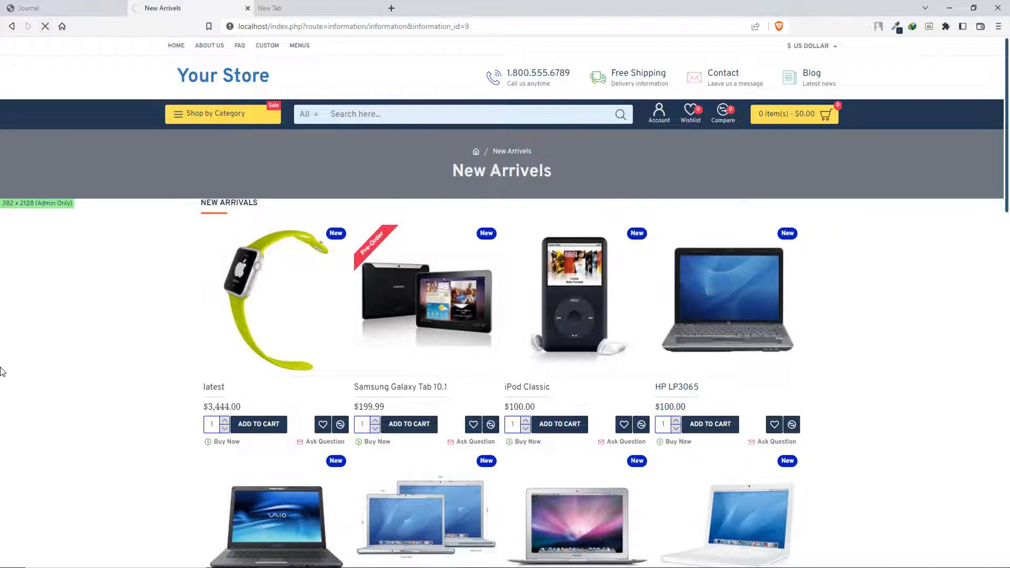
{"action": "scroll", "coordinate": [847, 338], "scroll_direction": "down", "scroll_amount": 4}
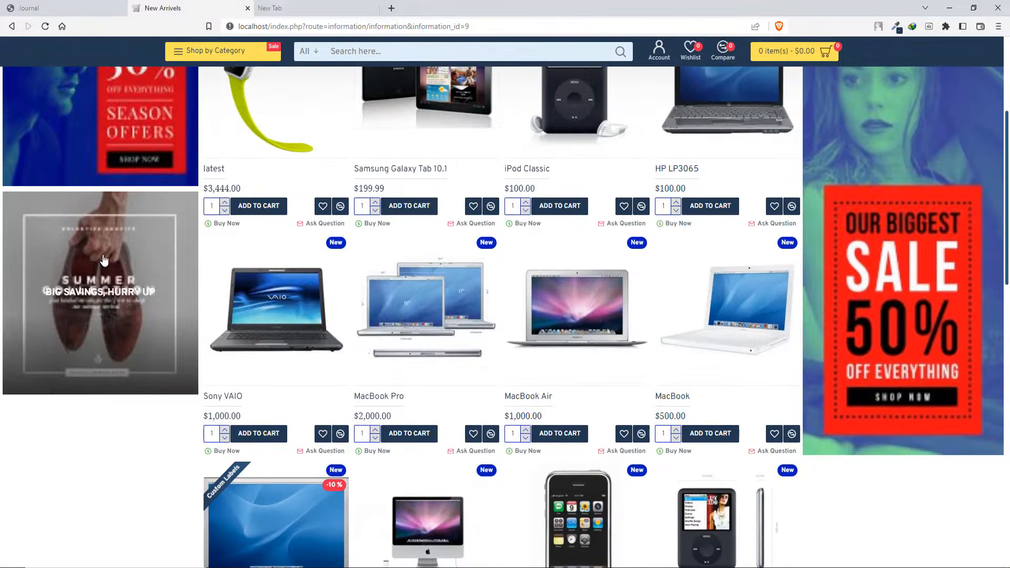
{"action": "scroll", "coordinate": [847, 338], "scroll_direction": "up", "scroll_amount": 2}
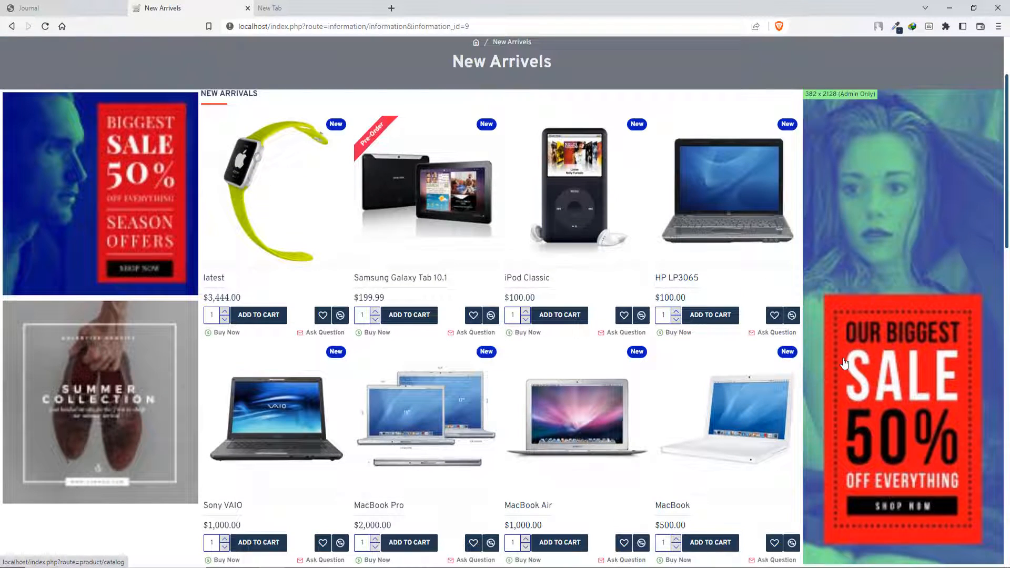
{"action": "scroll", "coordinate": [854, 363], "scroll_direction": "down", "scroll_amount": 3}
{"action": "scroll", "coordinate": [890, 350], "scroll_direction": "up", "scroll_amount": 3}
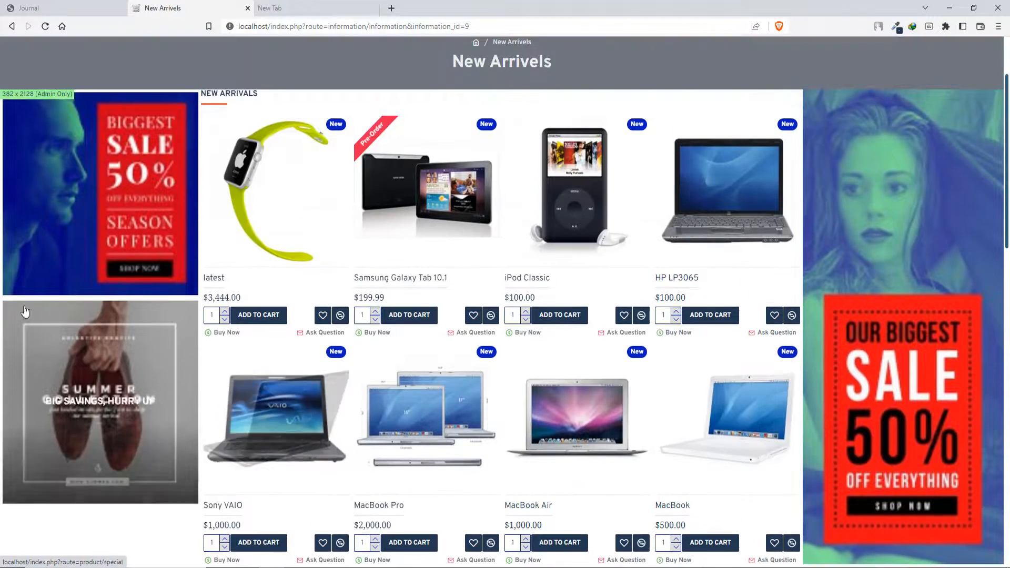
{"action": "scroll", "coordinate": [136, 273], "scroll_direction": "up", "scroll_amount": 2}
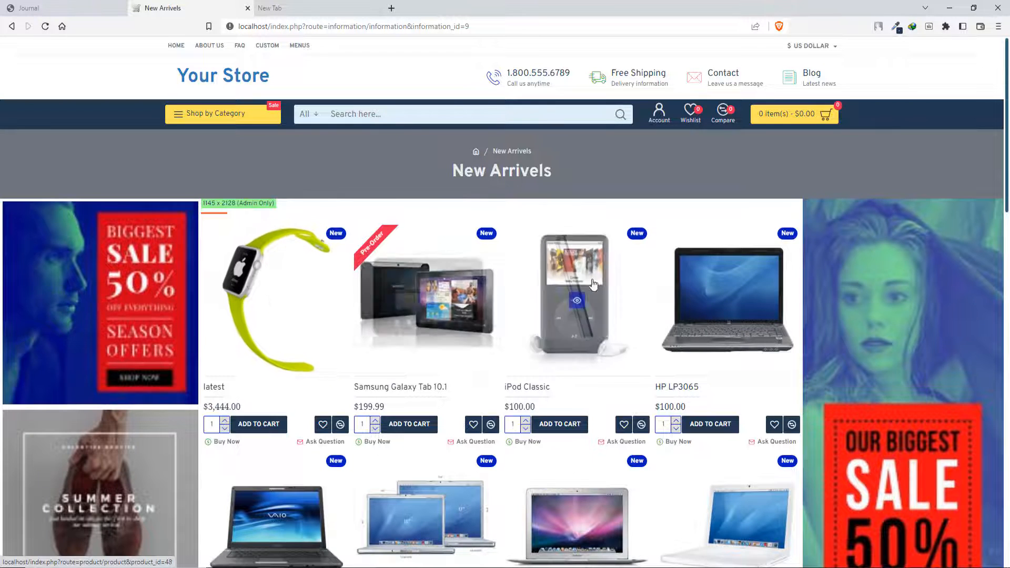
{"action": "scroll", "coordinate": [842, 321], "scroll_direction": "down", "scroll_amount": 9}
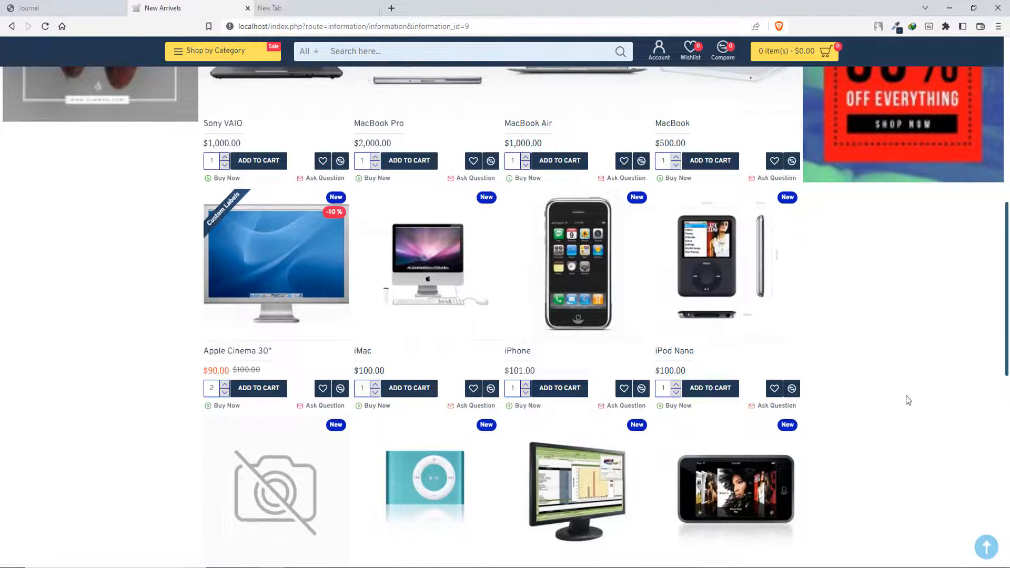
{"action": "scroll", "coordinate": [905, 402], "scroll_direction": "down", "scroll_amount": 5}
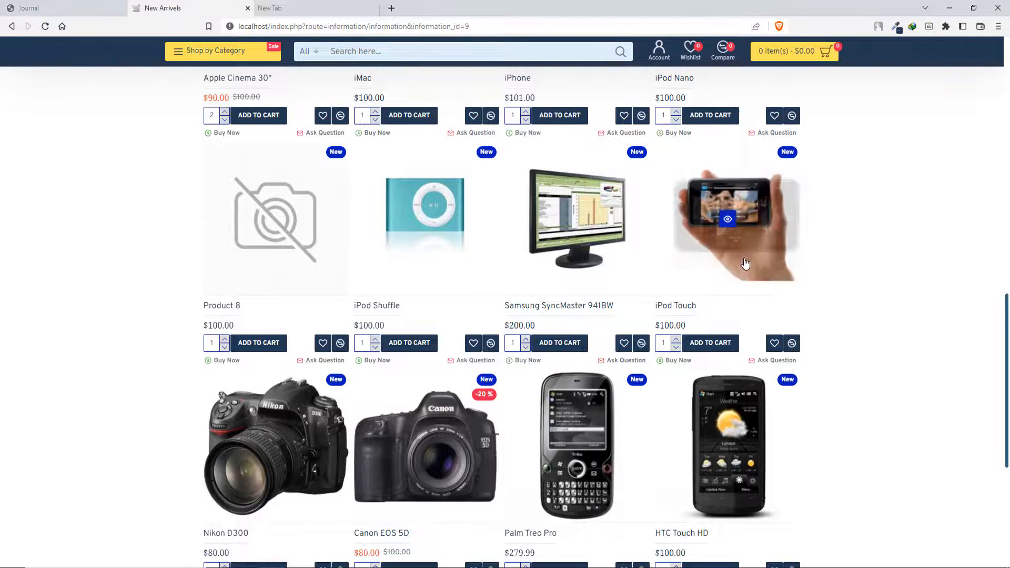
{"action": "scroll", "coordinate": [555, 358], "scroll_direction": "down", "scroll_amount": 5}
{"action": "scroll", "coordinate": [280, 411], "scroll_direction": "up", "scroll_amount": 14}
{"action": "scroll", "coordinate": [280, 411], "scroll_direction": "up", "scroll_amount": 6}
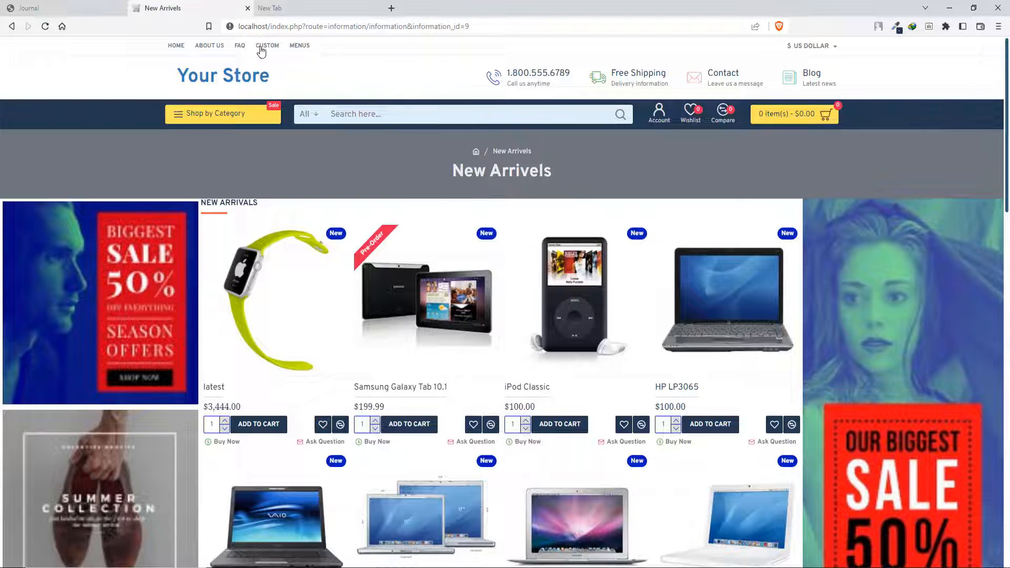
- Open the Top Menu - Desktop module in Journal's header settings and compare it with the storefront's top menu
{"action": "mouse_move", "coordinate": [283, 43]}
{"action": "left_click", "coordinate": [87, 8]}
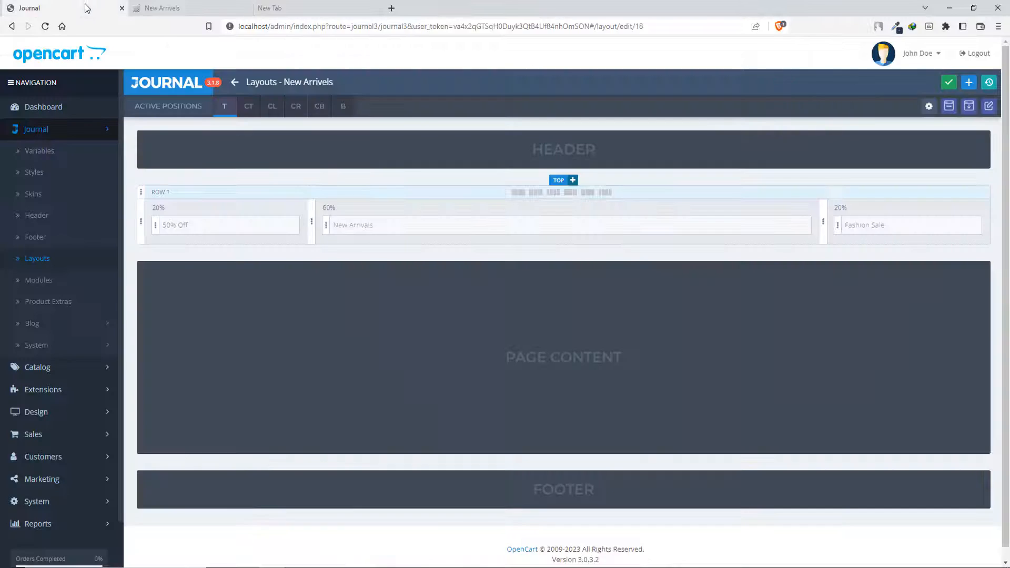
{"action": "left_click", "coordinate": [45, 219]}
{"action": "left_click", "coordinate": [147, 122]}
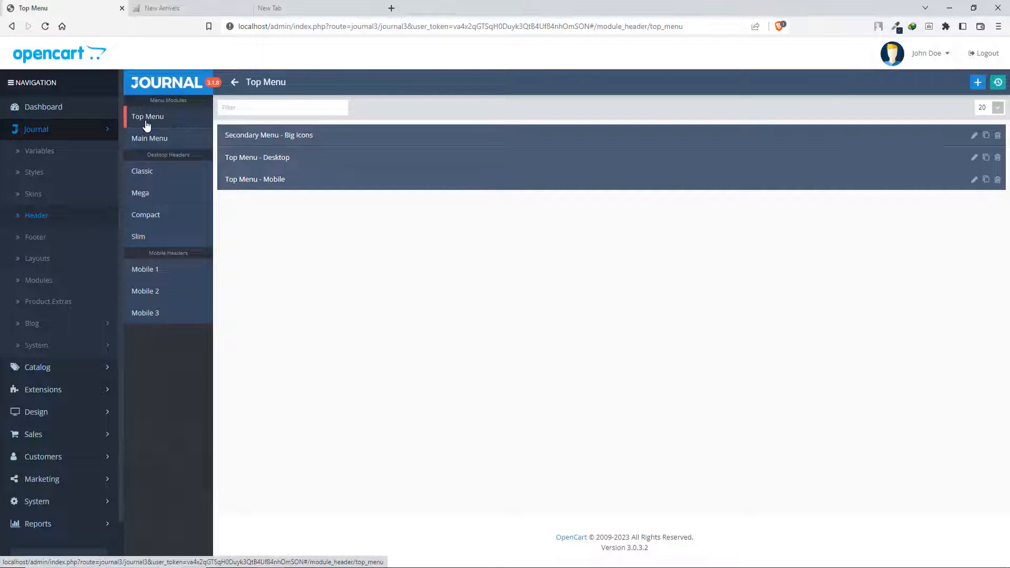
{"action": "left_click", "coordinate": [261, 161]}
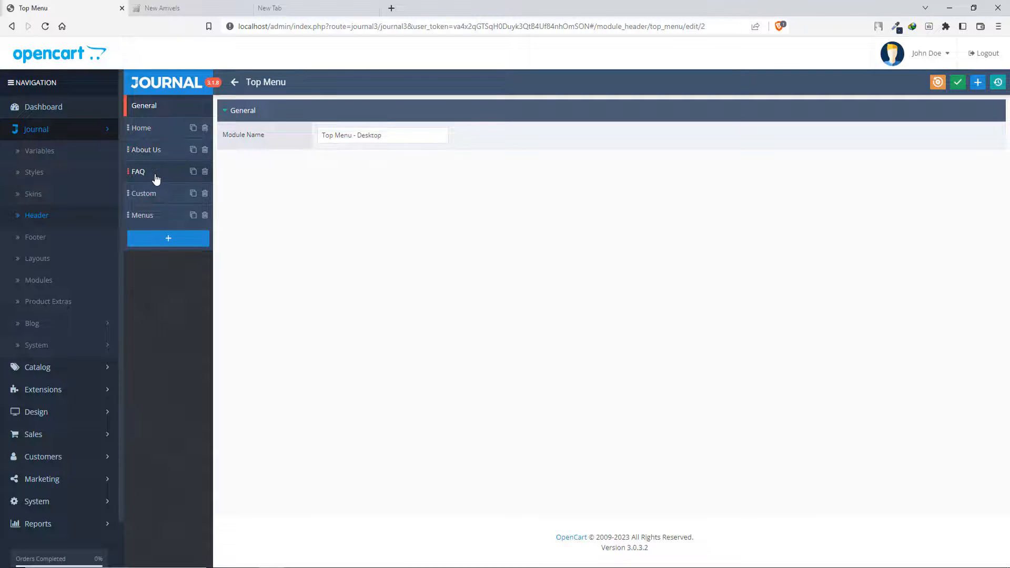
{"action": "left_click", "coordinate": [169, 9]}
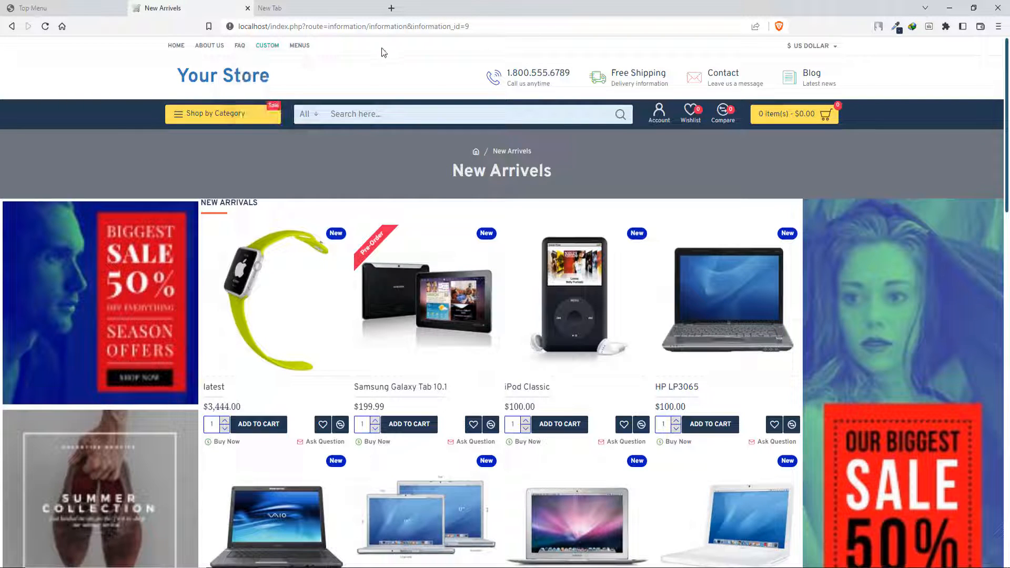
{"action": "left_click", "coordinate": [73, 8]}
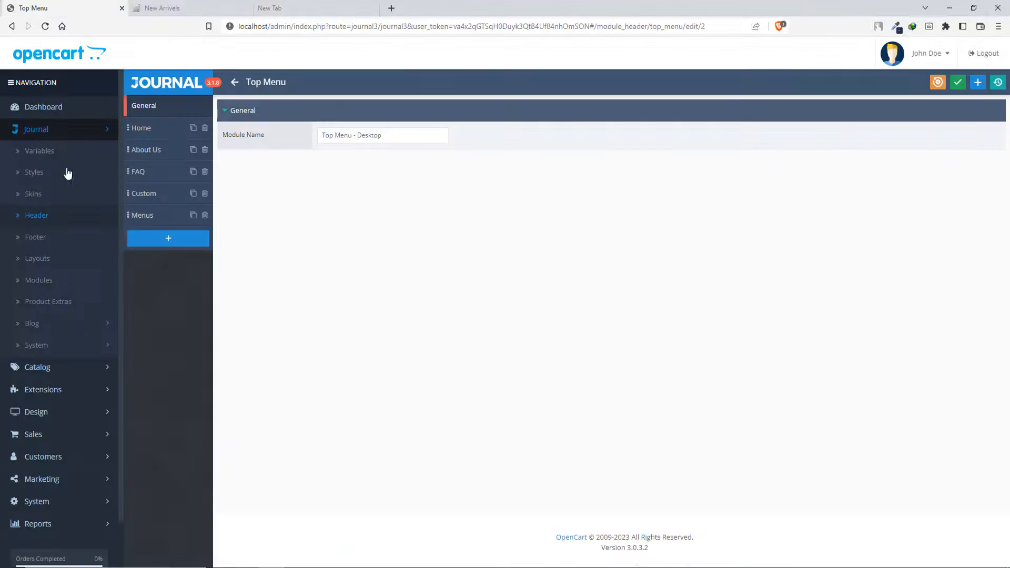
- Add a new item to the desktop top menu with the menu title New Arrivels
{"action": "left_click", "coordinate": [184, 239]}
{"action": "left_click", "coordinate": [141, 237]}
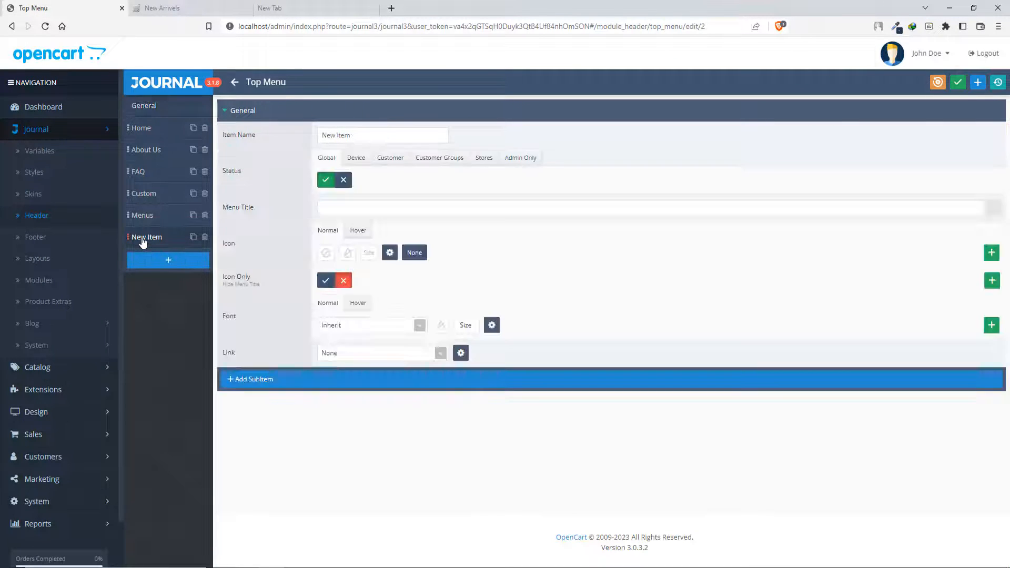
{"action": "left_click", "coordinate": [356, 134]}
{"action": "left_click", "coordinate": [364, 211]}
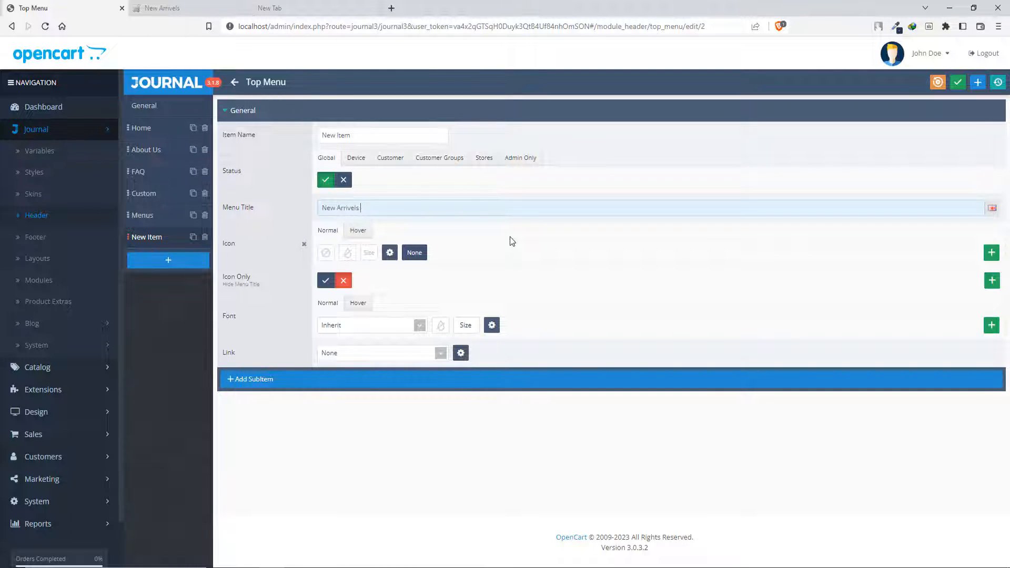
- Link the new menu item to the New Arrivels information page
{"action": "left_click", "coordinate": [441, 353]}
{"action": "scroll", "coordinate": [353, 414], "scroll_direction": "down", "scroll_amount": 2}
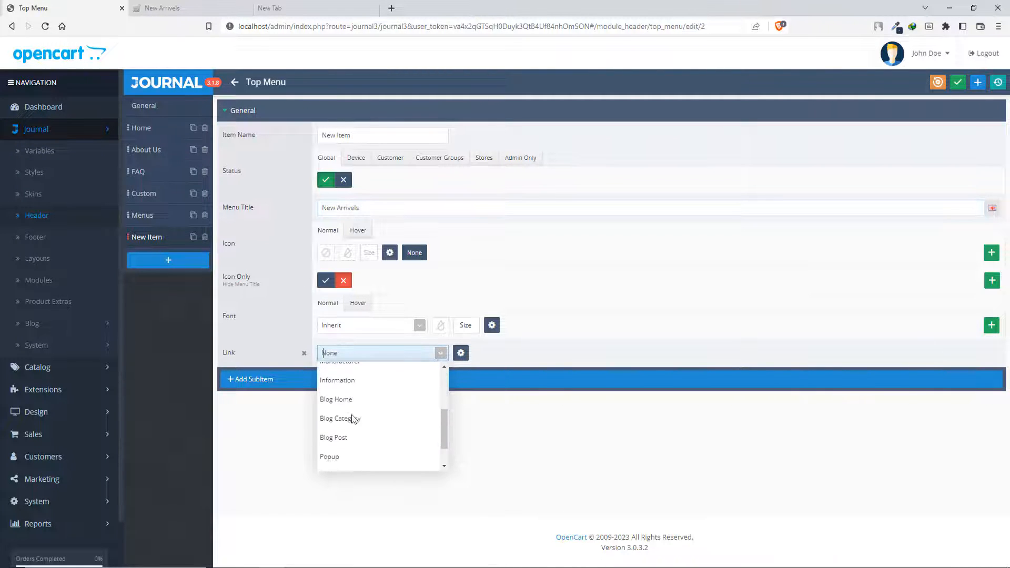
{"action": "left_click", "coordinate": [348, 381]}
{"action": "left_click", "coordinate": [524, 354]}
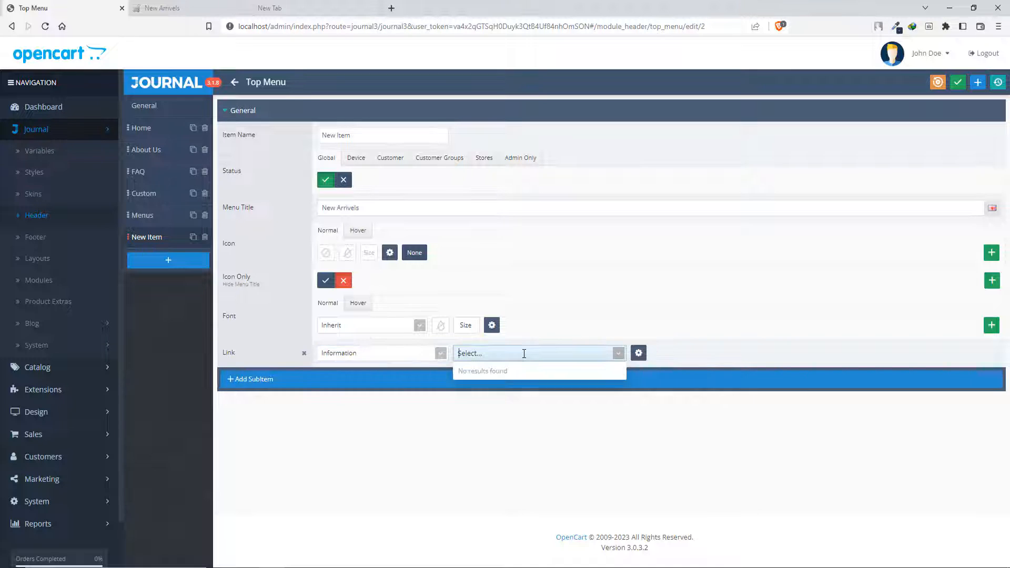
{"action": "type", "text": "new"}
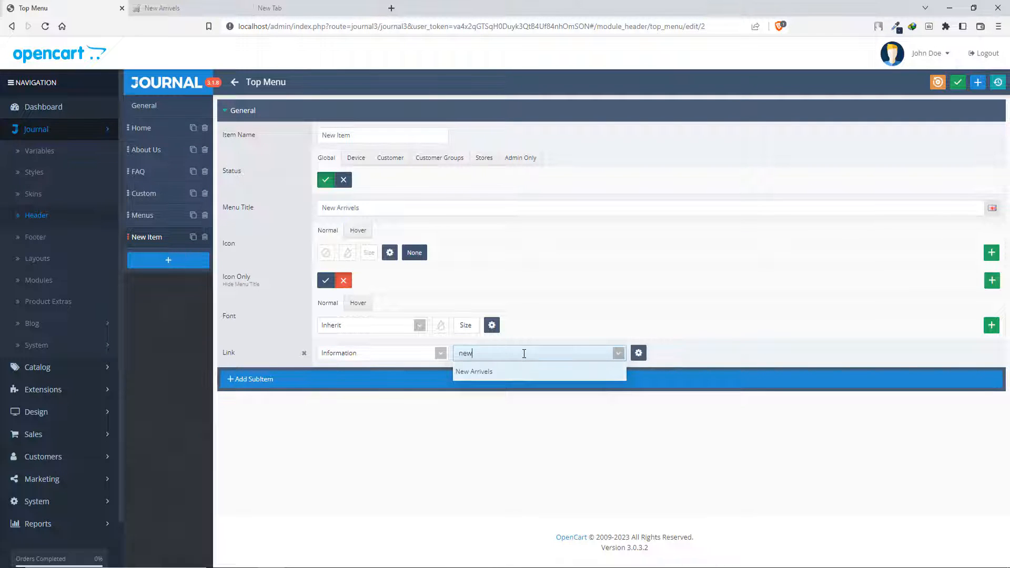
{"action": "left_click", "coordinate": [499, 372]}
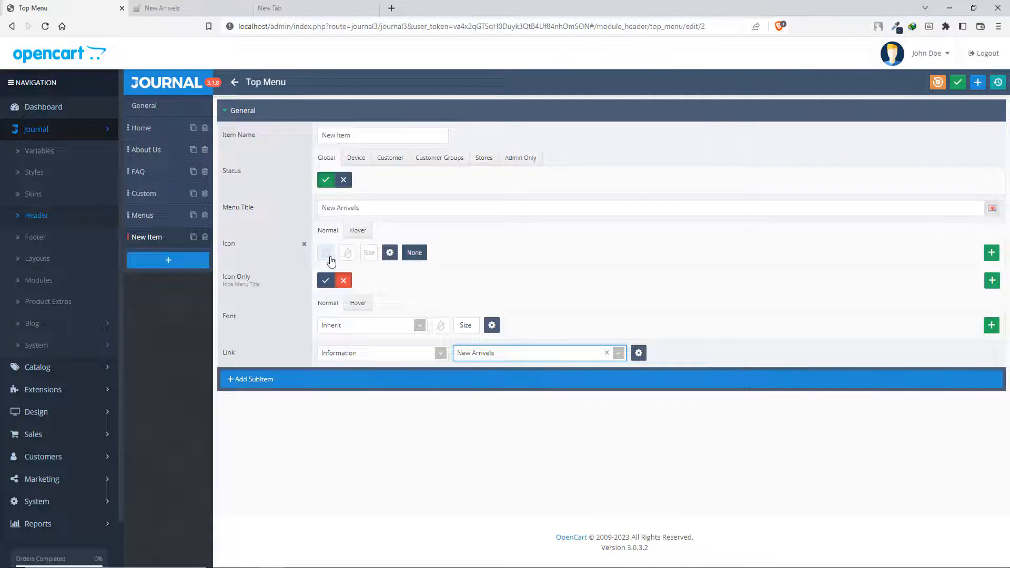
- Give the menu item the rectangular NEW icon in the green color variable and save the top menu
{"action": "left_click", "coordinate": [330, 257]}
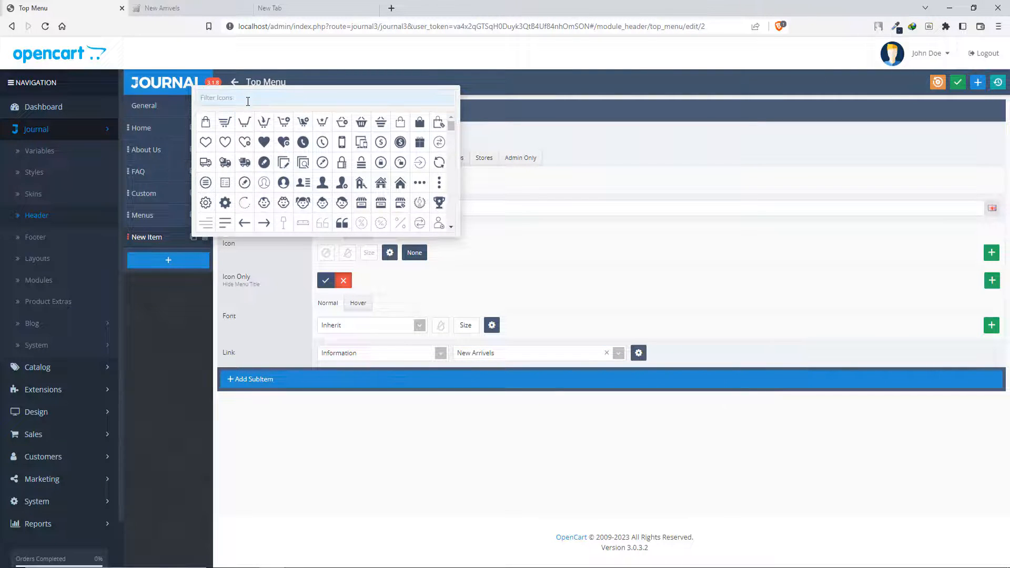
{"action": "type", "text": "new"}
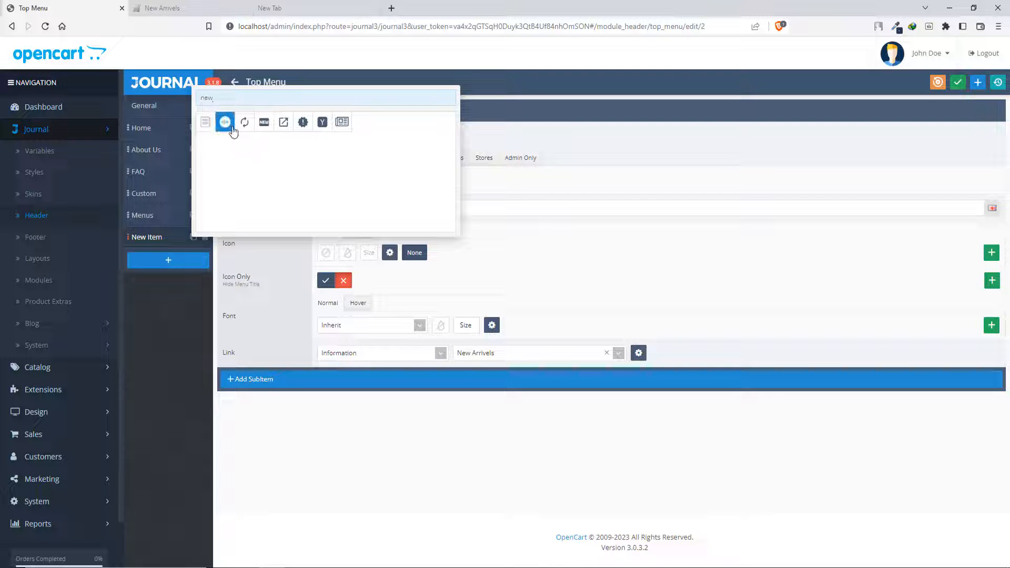
{"action": "left_click", "coordinate": [263, 125]}
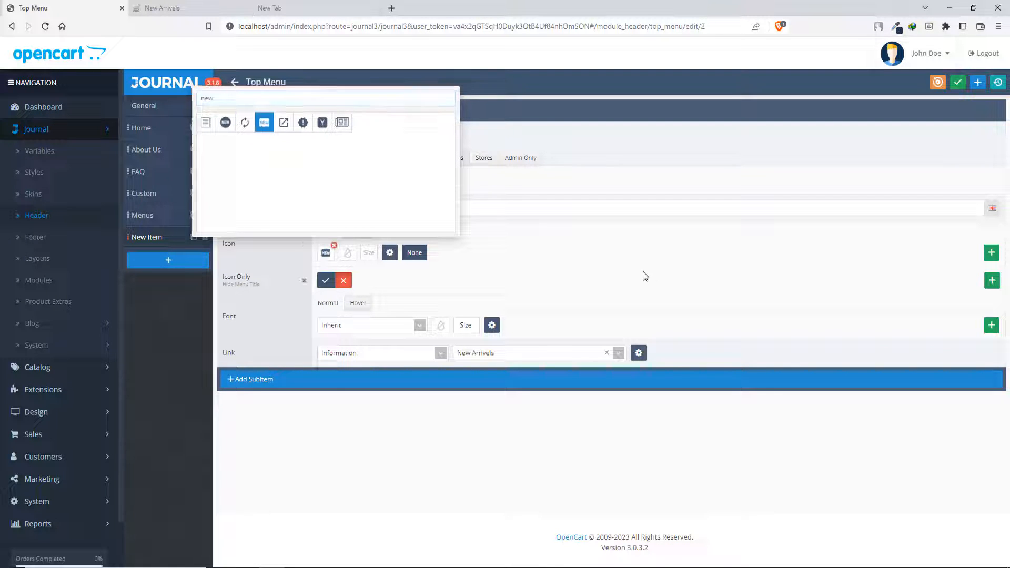
{"action": "left_click", "coordinate": [645, 275]}
{"action": "left_click", "coordinate": [348, 253]}
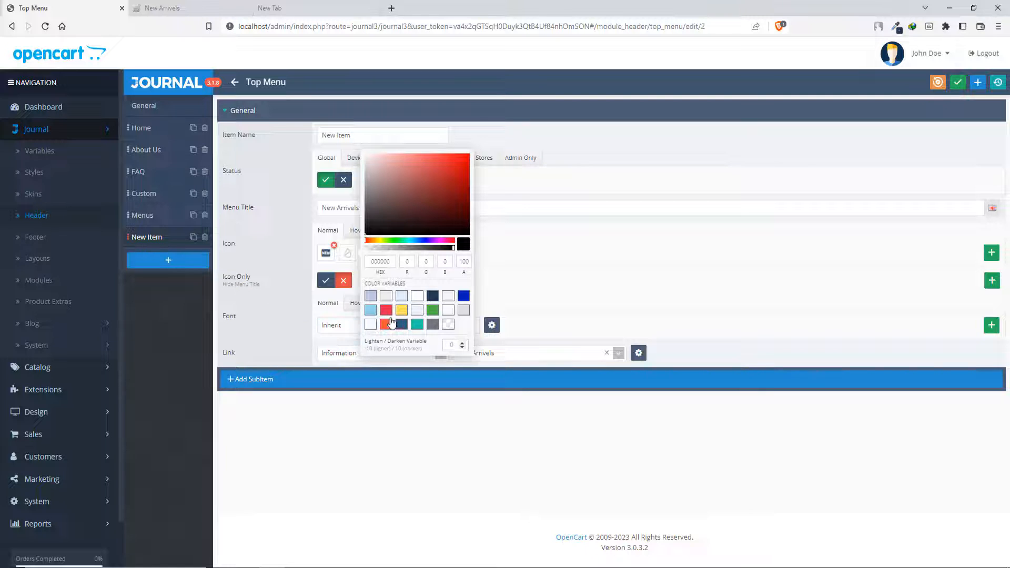
{"action": "left_click", "coordinate": [432, 309]}
{"action": "left_click", "coordinate": [673, 280]}
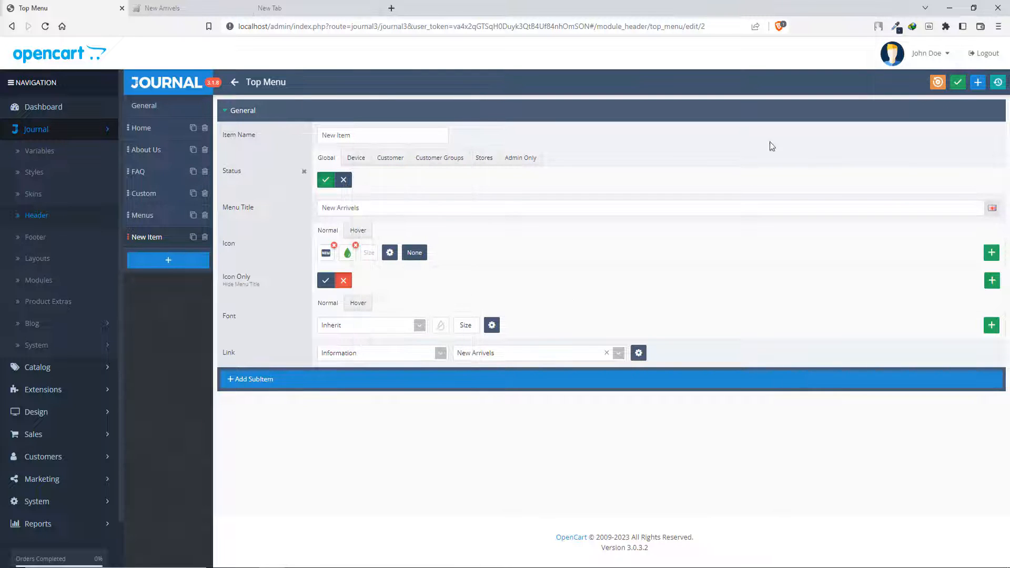
{"action": "left_click", "coordinate": [959, 82]}
- Open the storefront home page, follow the New Arrivels link in the top menu and look over the page
{"action": "left_click", "coordinate": [162, 8]}
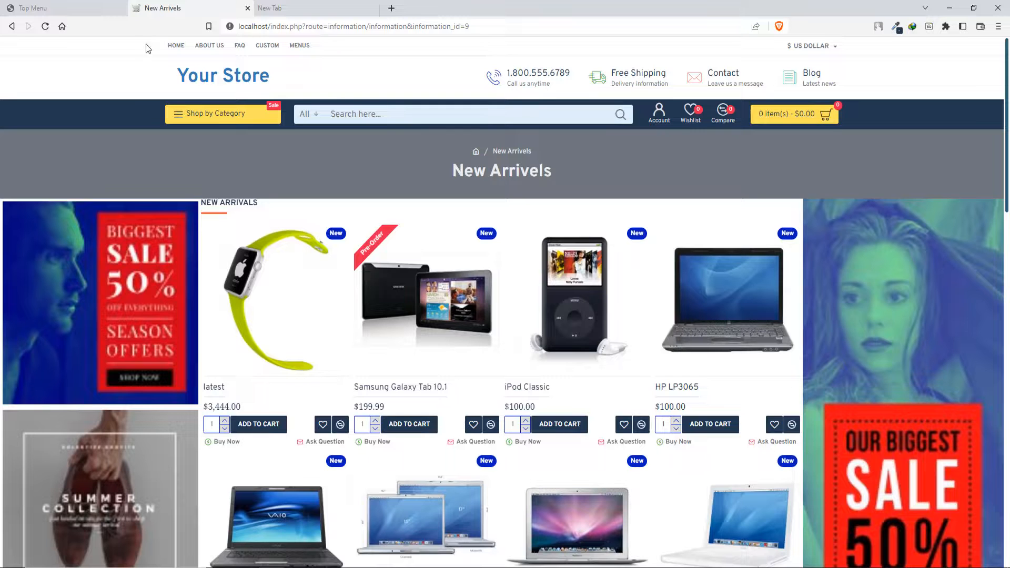
{"action": "left_click", "coordinate": [193, 88]}
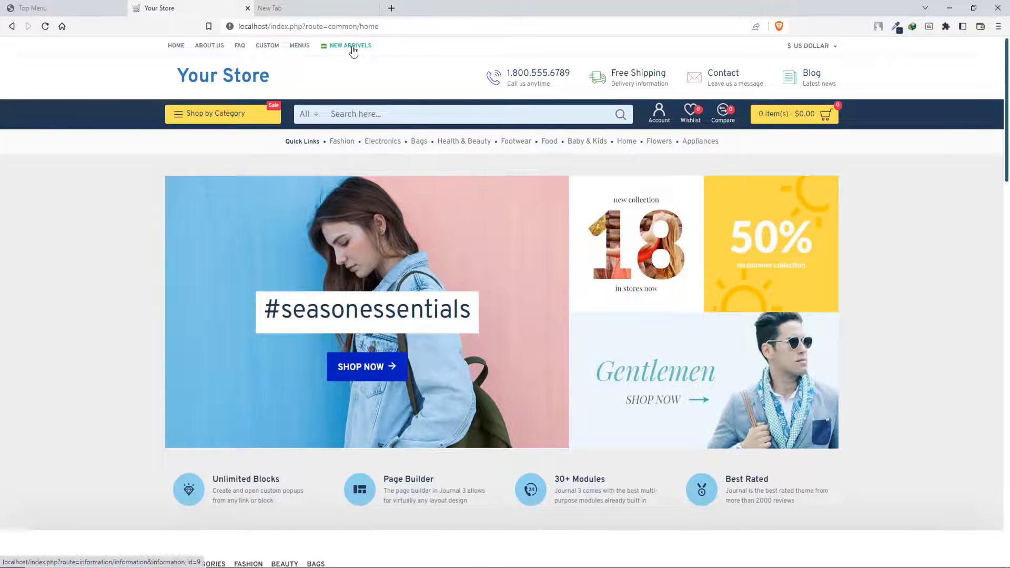
{"action": "left_click", "coordinate": [354, 47]}
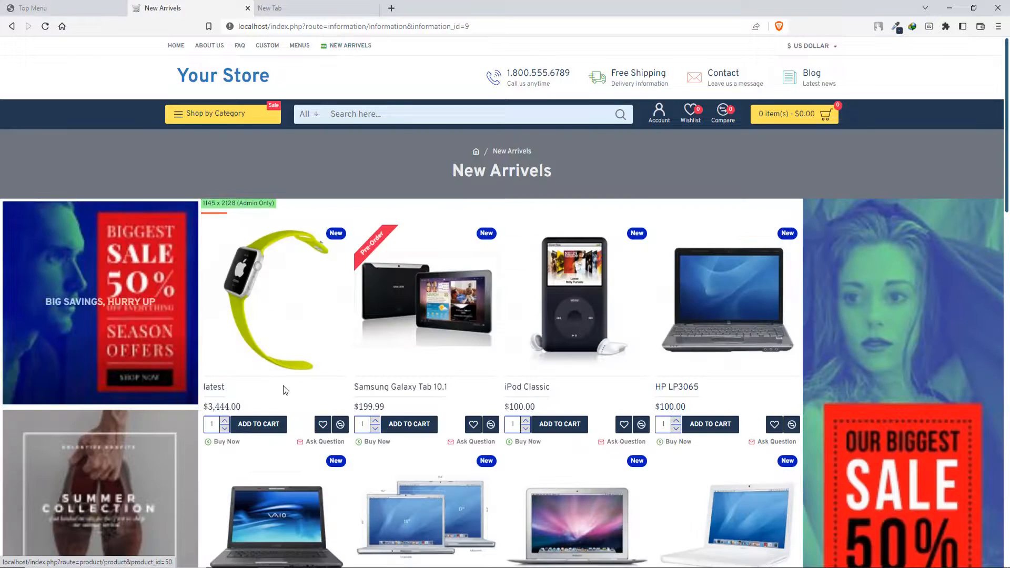
{"action": "scroll", "coordinate": [309, 415], "scroll_direction": "down", "scroll_amount": 6}
{"action": "scroll", "coordinate": [309, 415], "scroll_direction": "up", "scroll_amount": 6}
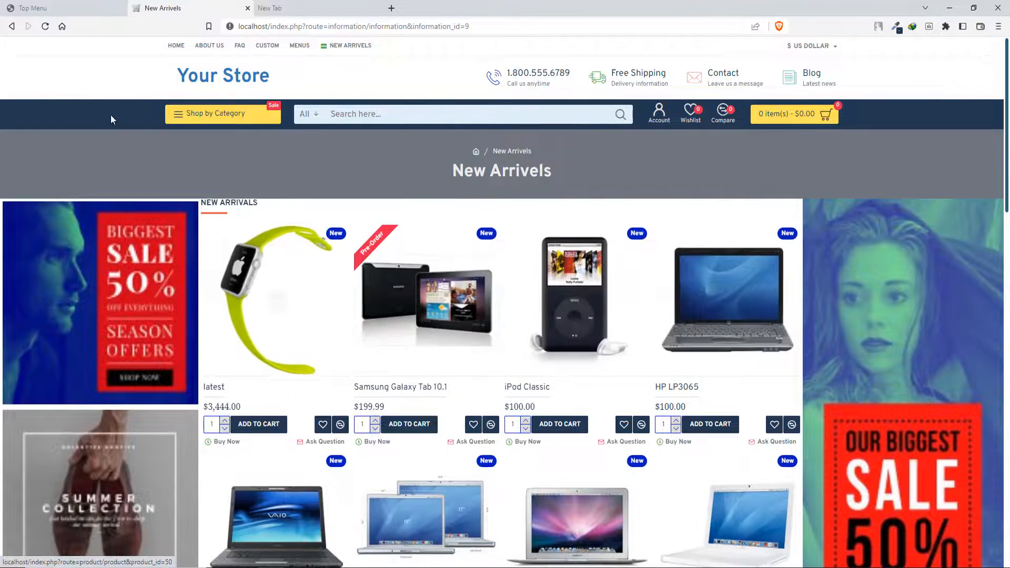
{"action": "left_click", "coordinate": [308, 113]}
{"action": "left_click", "coordinate": [432, 164]}
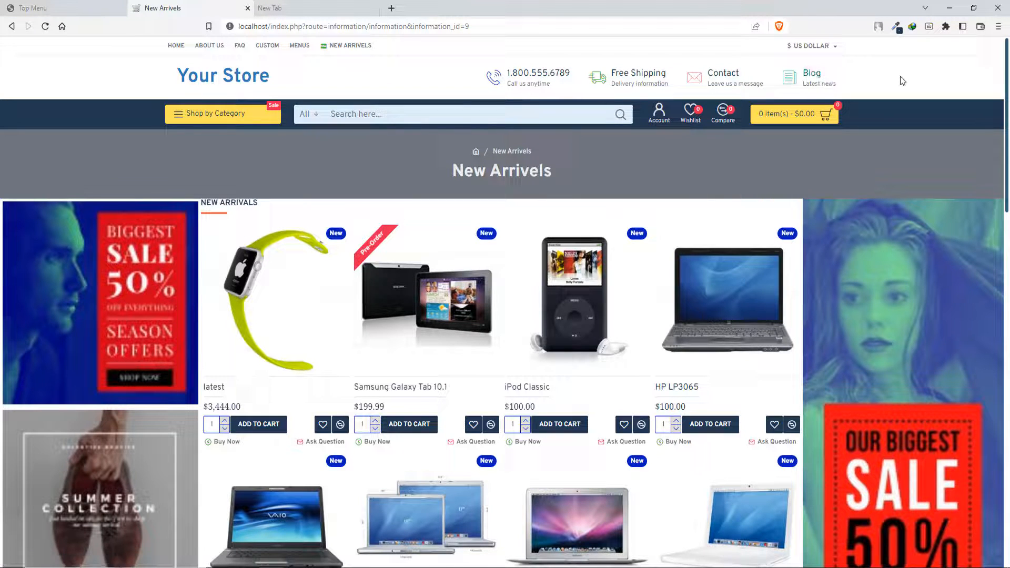
- Back in the Journal admin, open the Mega header's Secondary Menu - Big Icons module for editing
{"action": "left_click", "coordinate": [58, 8]}
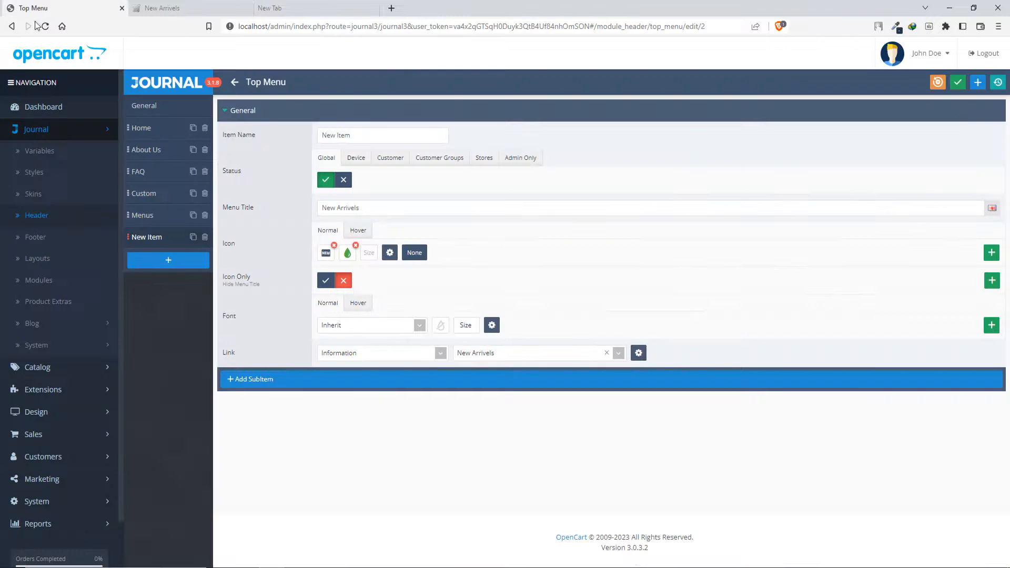
{"action": "left_click", "coordinate": [235, 82]}
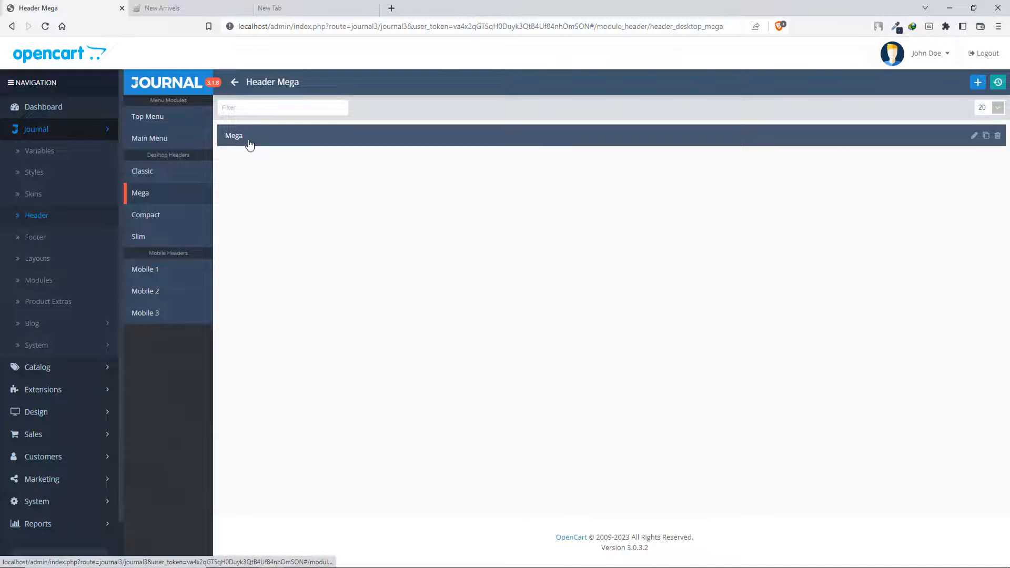
{"action": "left_click", "coordinate": [249, 138]}
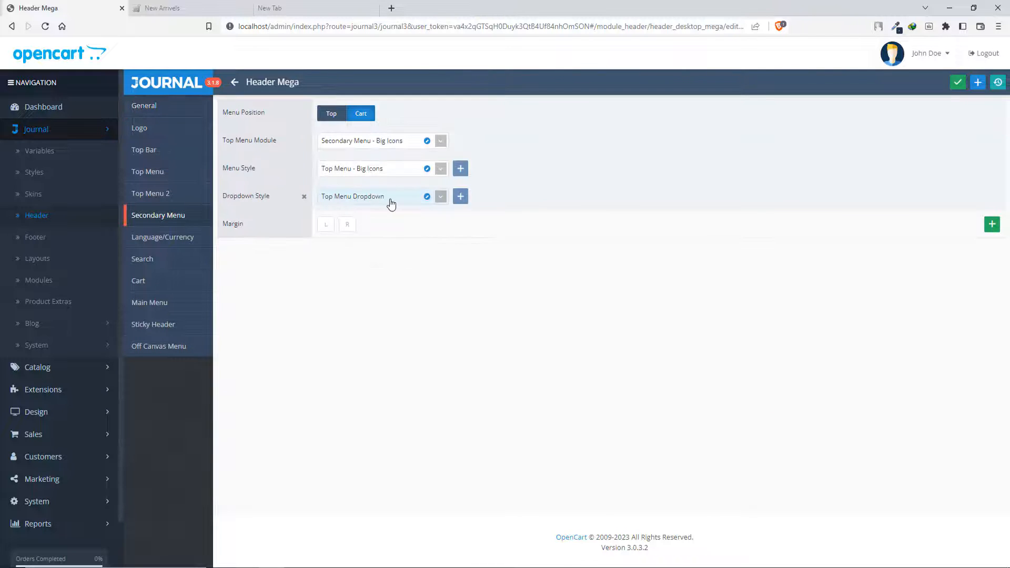
{"action": "left_click", "coordinate": [427, 142]}
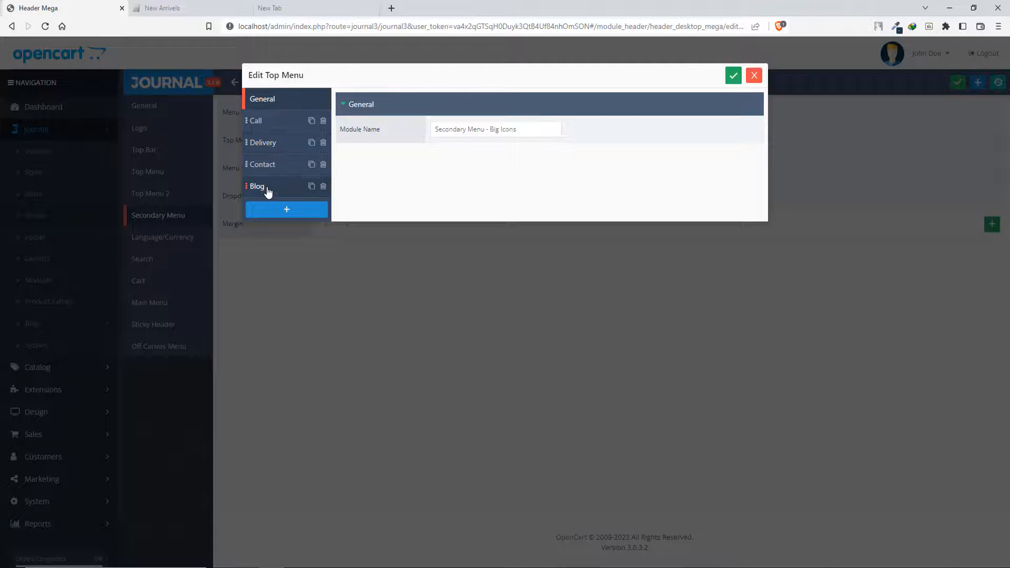
- Add a new item titled New Arrivels to the Secondary Menu - Big Icons module, linked to the New Arrivels information page
{"action": "left_click", "coordinate": [191, 7]}
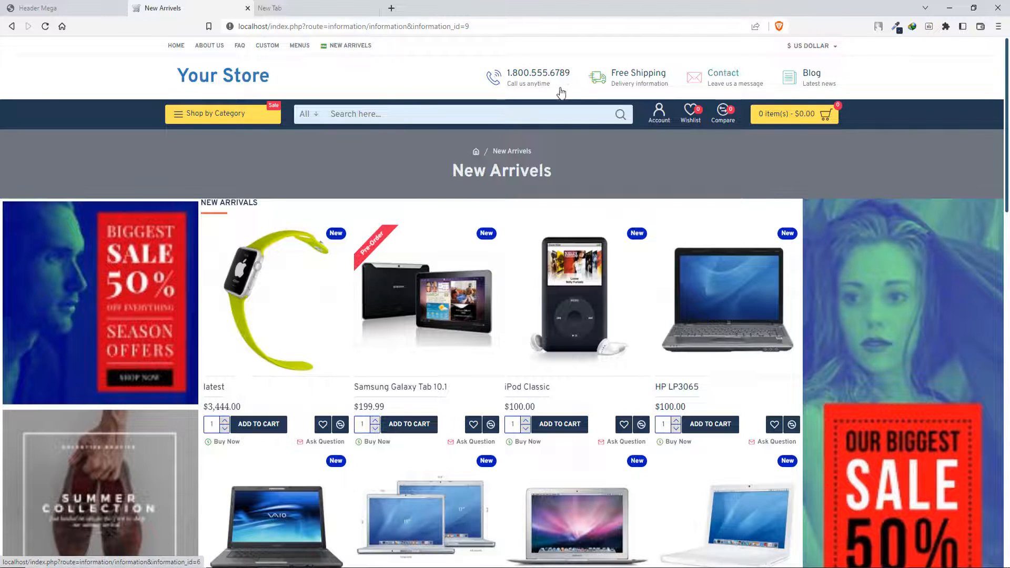
{"action": "left_click", "coordinate": [48, 8]}
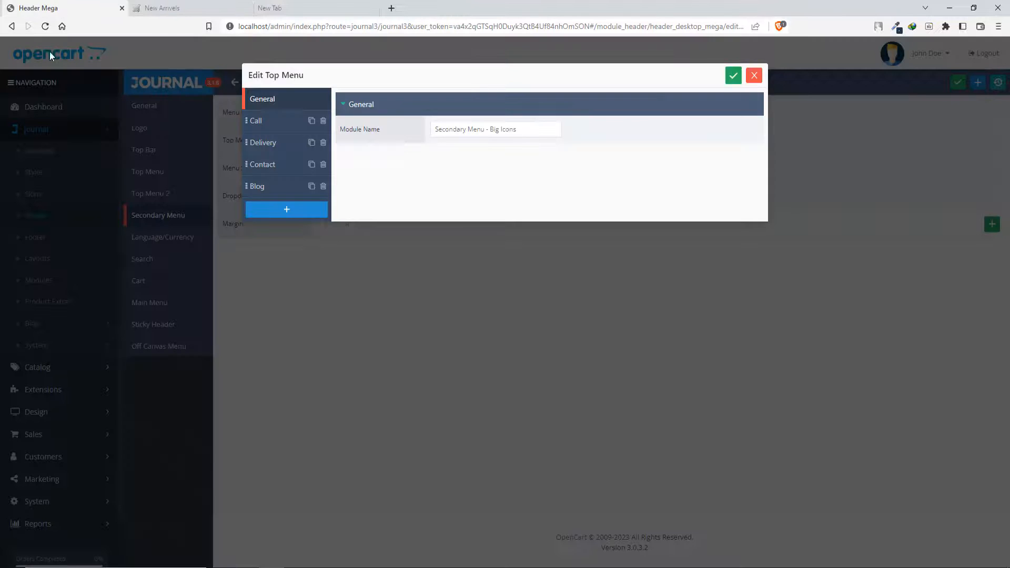
{"action": "left_click", "coordinate": [263, 210]}
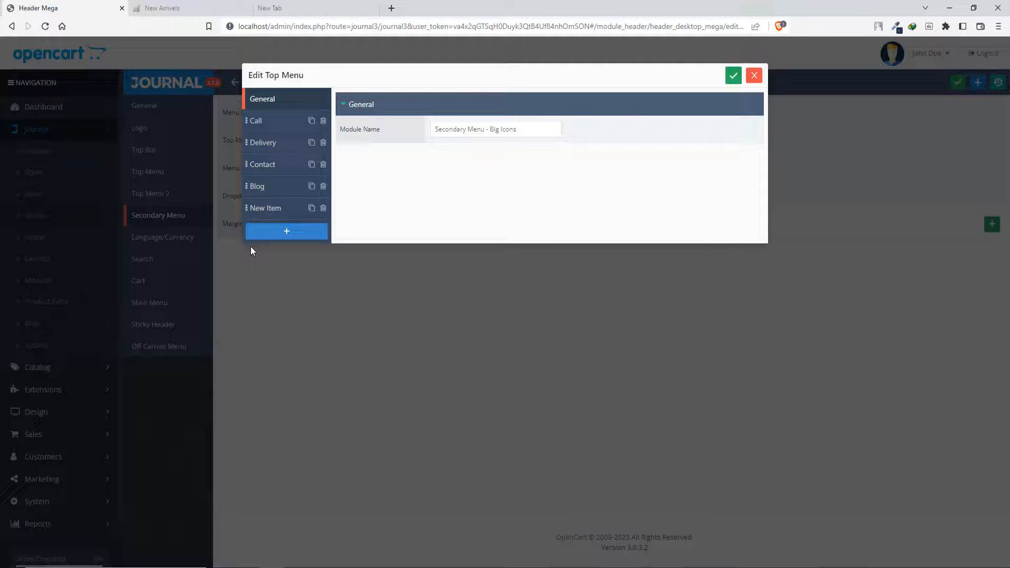
{"action": "left_click", "coordinate": [273, 211]}
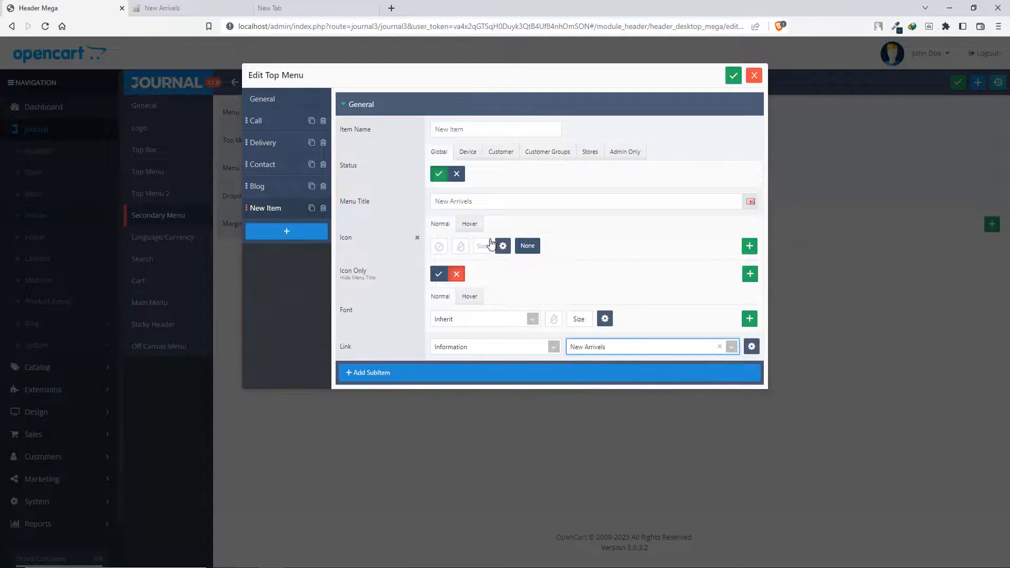
- Give the new secondary menu item the round NEW icon in the green COLOR_9 variable and save the menu
{"action": "left_click", "coordinate": [434, 246]}
{"action": "left_click", "coordinate": [362, 90]}
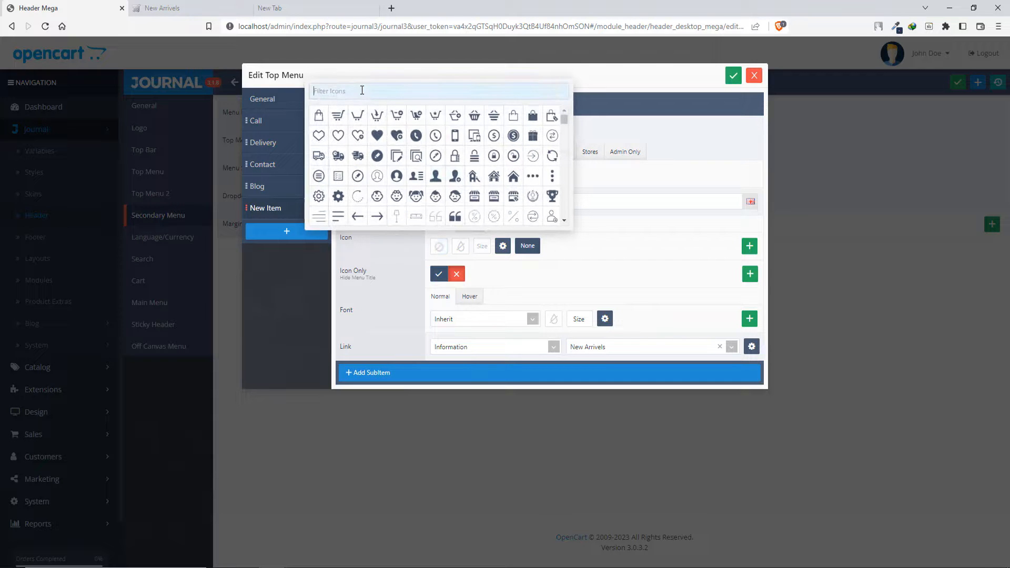
{"action": "type", "text": "new"}
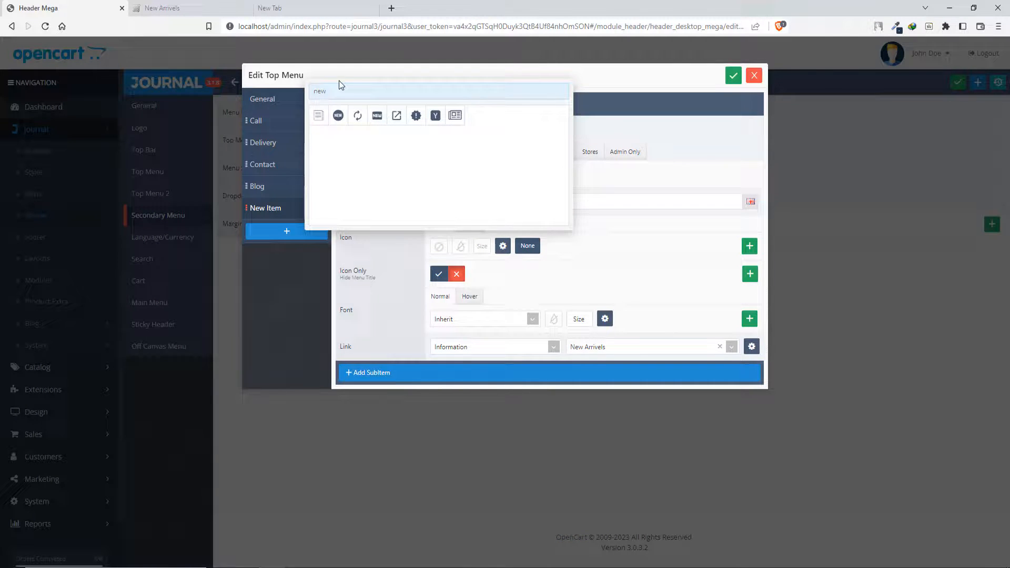
{"action": "left_click", "coordinate": [336, 115]}
{"action": "left_click", "coordinate": [636, 257]}
{"action": "left_click", "coordinate": [460, 246]}
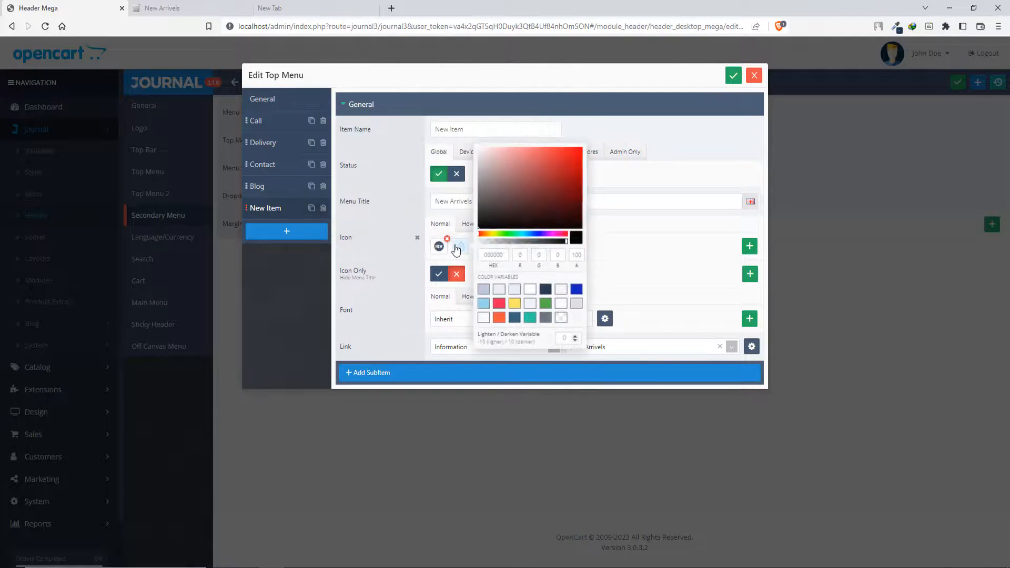
{"action": "left_click", "coordinate": [545, 318]}
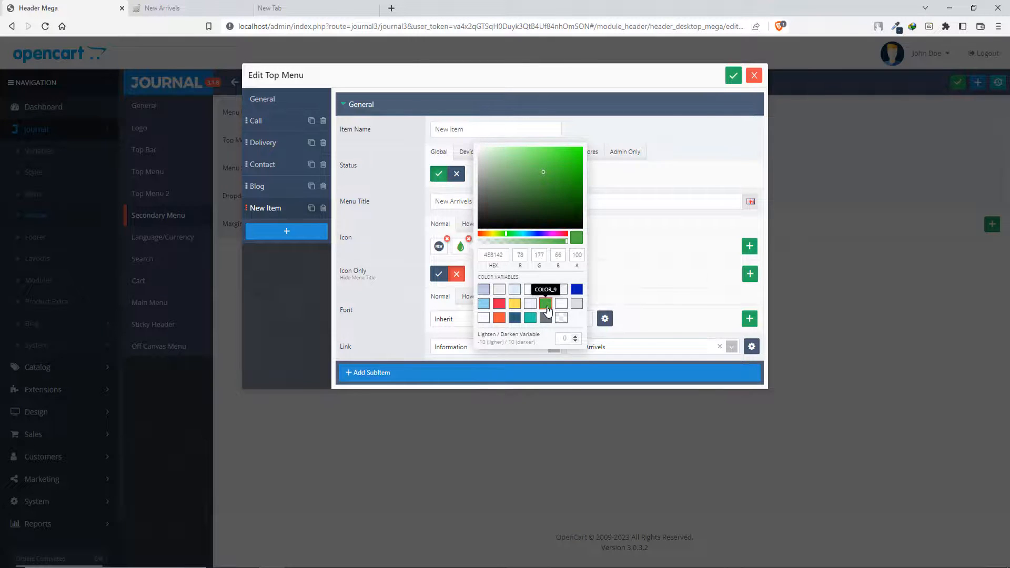
{"action": "left_click", "coordinate": [734, 76]}
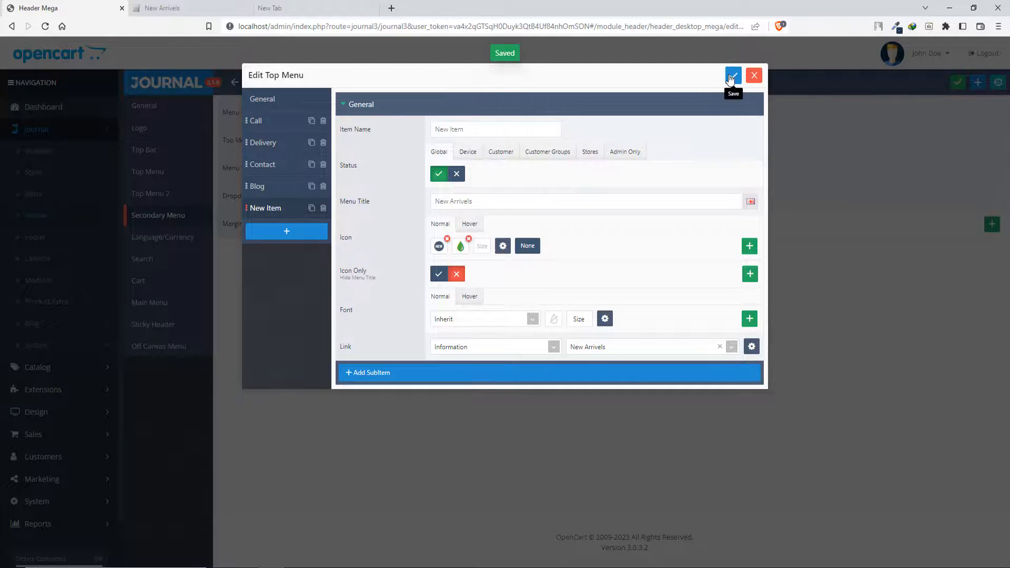
- Open the storefront home page, follow the New Arrivels link beside Blog and look over the page
{"action": "left_click", "coordinate": [181, 7]}
{"action": "left_click", "coordinate": [203, 79]}
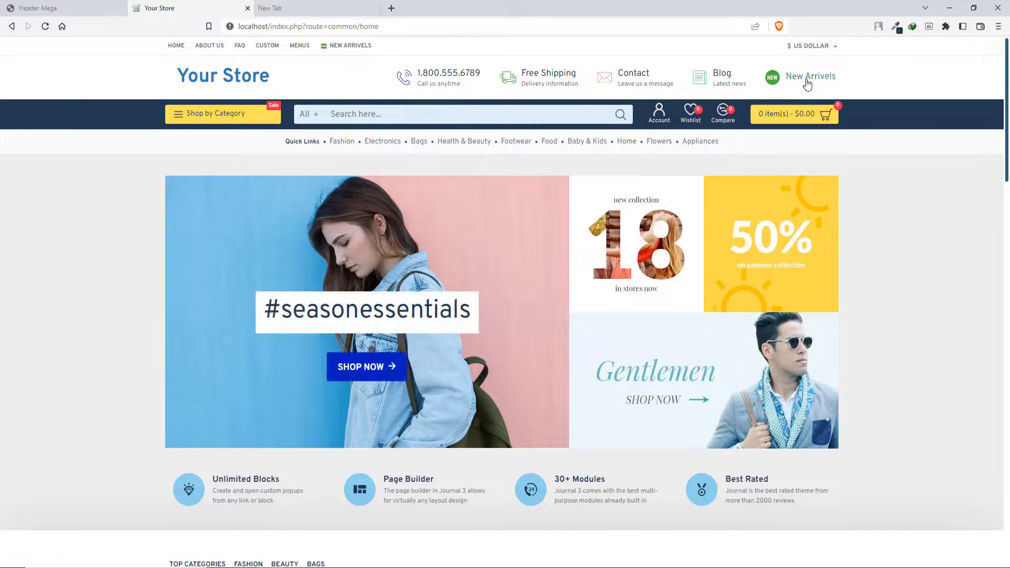
{"action": "left_click", "coordinate": [808, 84]}
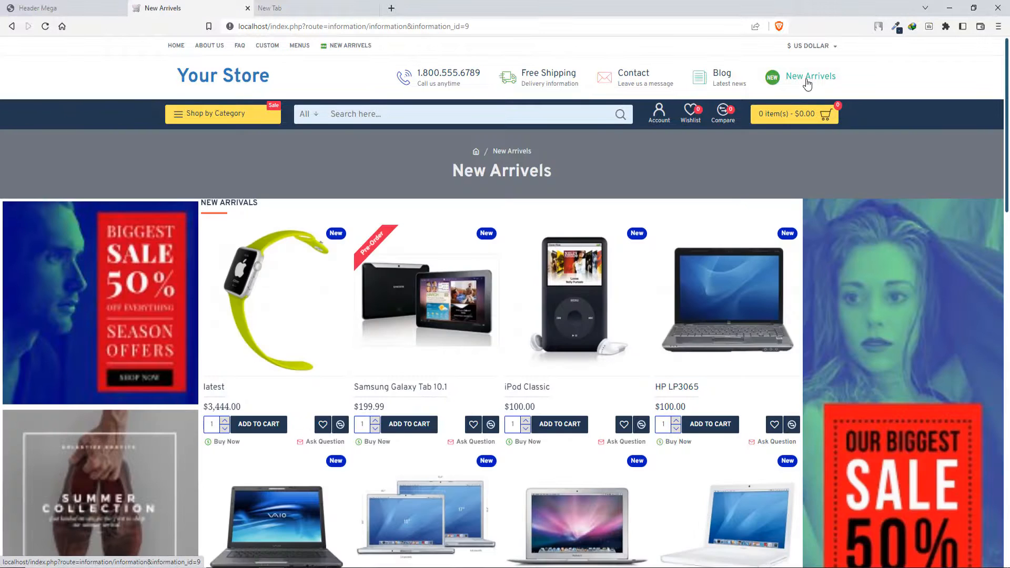
{"action": "scroll", "coordinate": [474, 427], "scroll_direction": "down", "scroll_amount": 8}
{"action": "scroll", "coordinate": [476, 426], "scroll_direction": "up", "scroll_amount": 9}
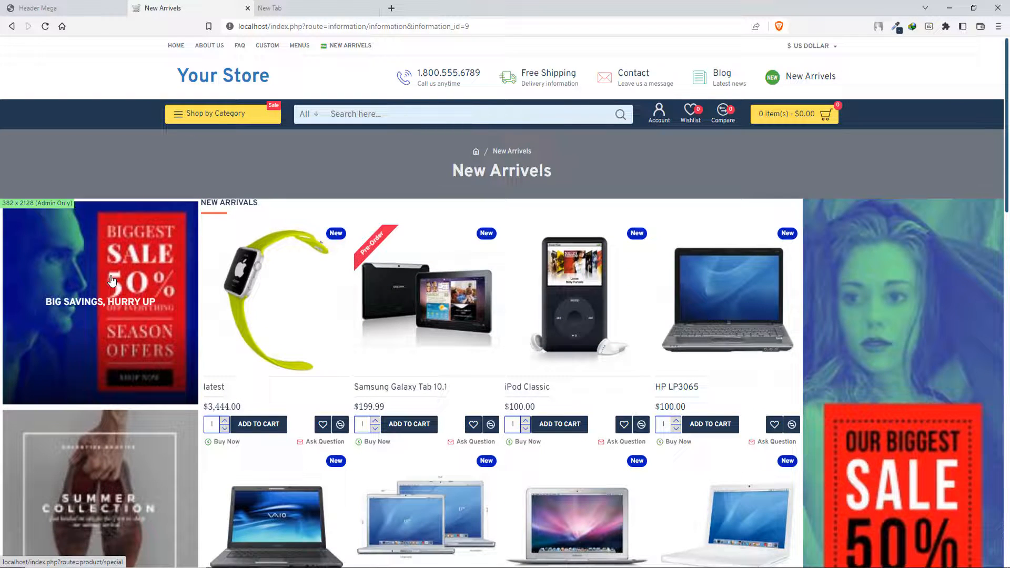
- Add a new item with the menu title New Arrivels to the Login - Wishlist - Compare main menu
{"action": "mouse_move", "coordinate": [229, 117]}
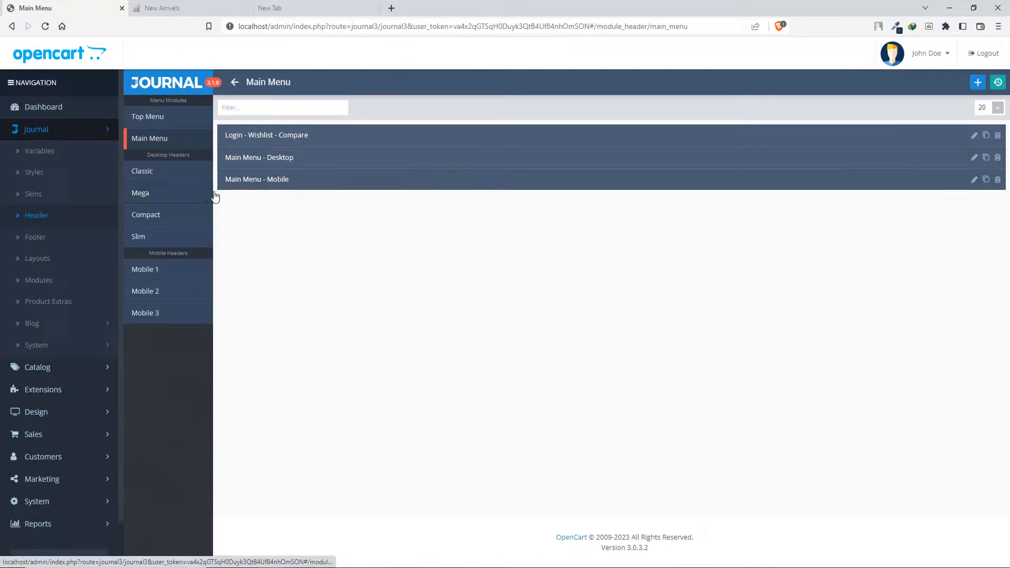
{"action": "left_click", "coordinate": [315, 138]}
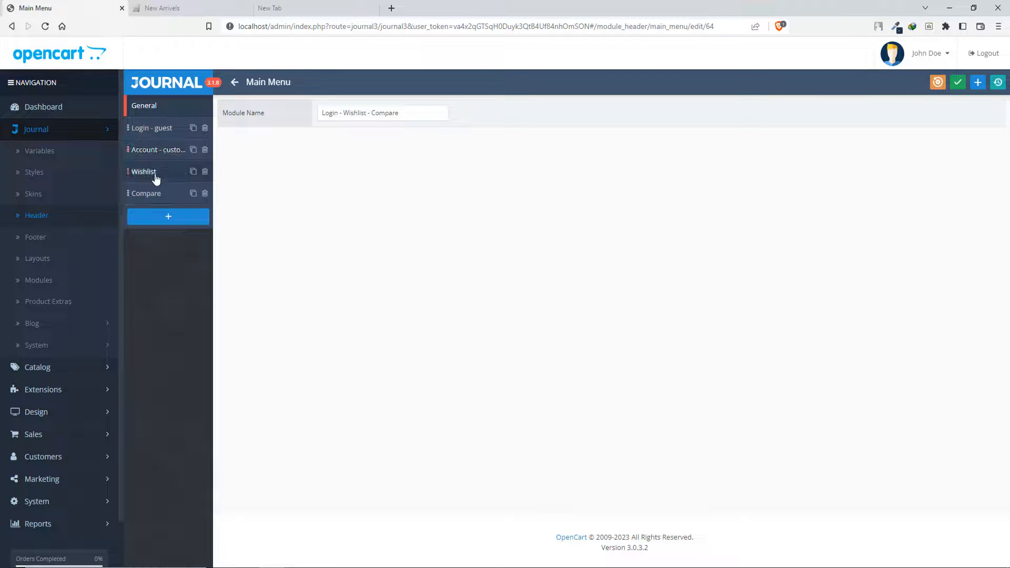
{"action": "left_click", "coordinate": [158, 219]}
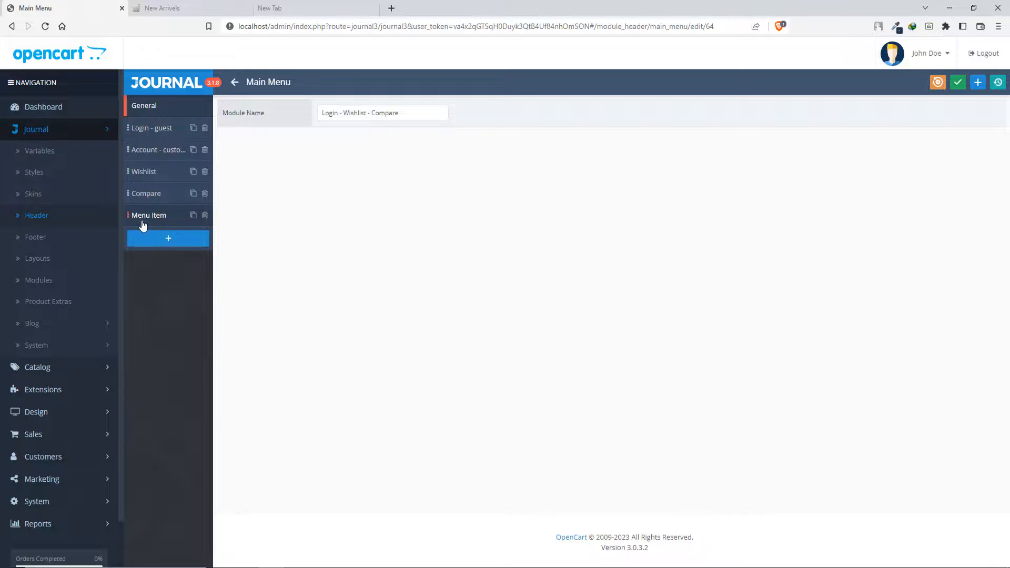
{"action": "left_click", "coordinate": [143, 216]}
{"action": "left_click", "coordinate": [362, 263]}
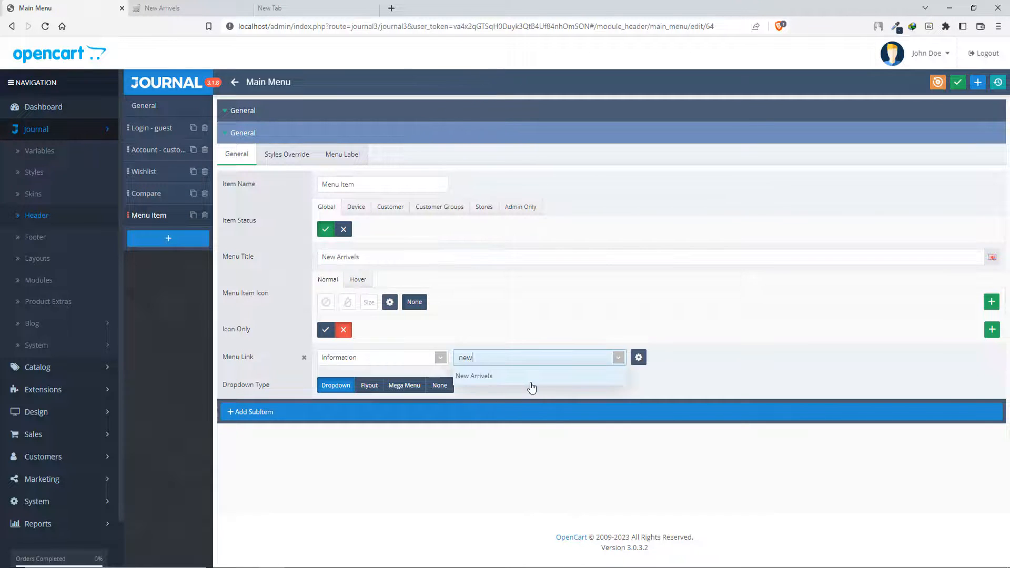
- Link the item to the New Arrivels information page, give it the rectangular NEW icon in green and save the menu
{"action": "left_click", "coordinate": [530, 383]}
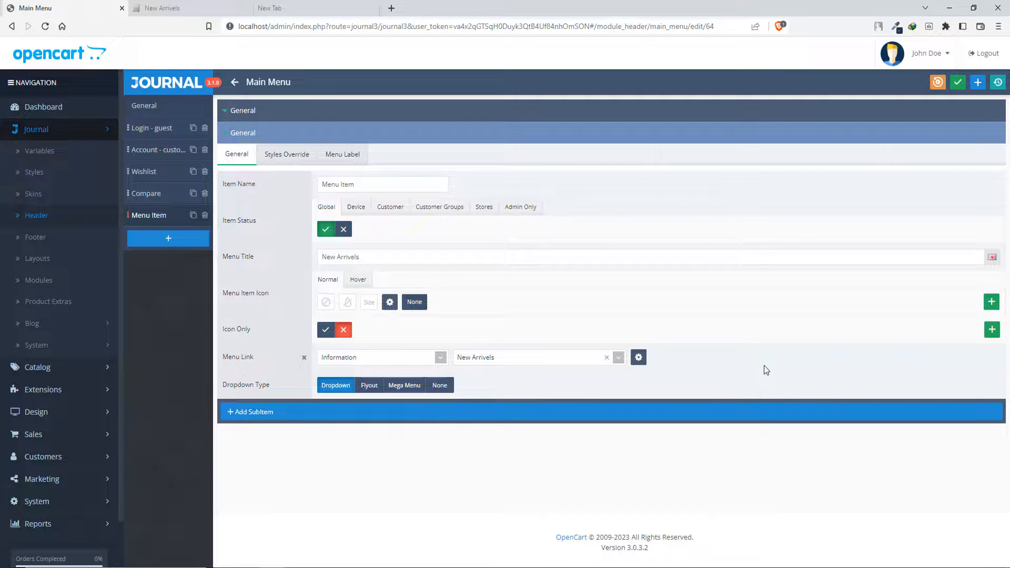
{"action": "left_click", "coordinate": [958, 82]}
- Check the storefront header, follow the New Arrivels link beside Compare, look over the page and return to the home page
{"action": "left_click", "coordinate": [205, 5]}
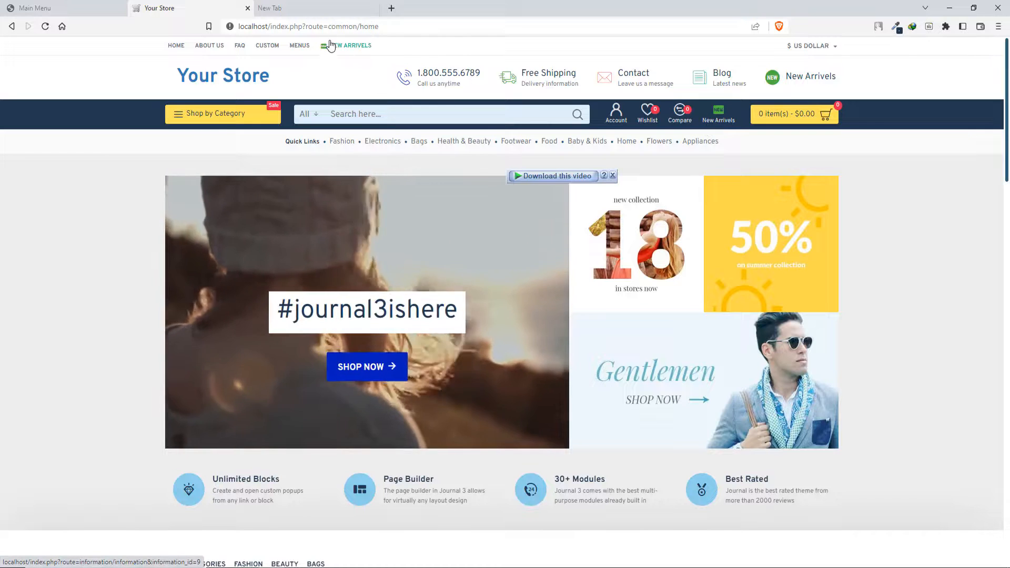
{"action": "mouse_move", "coordinate": [214, 112]}
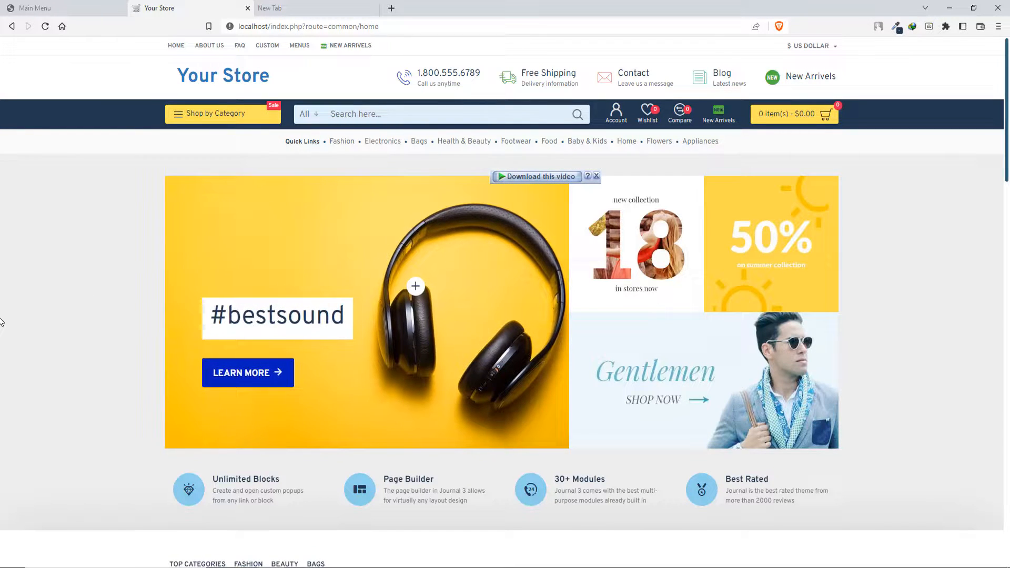
{"action": "left_click", "coordinate": [723, 120]}
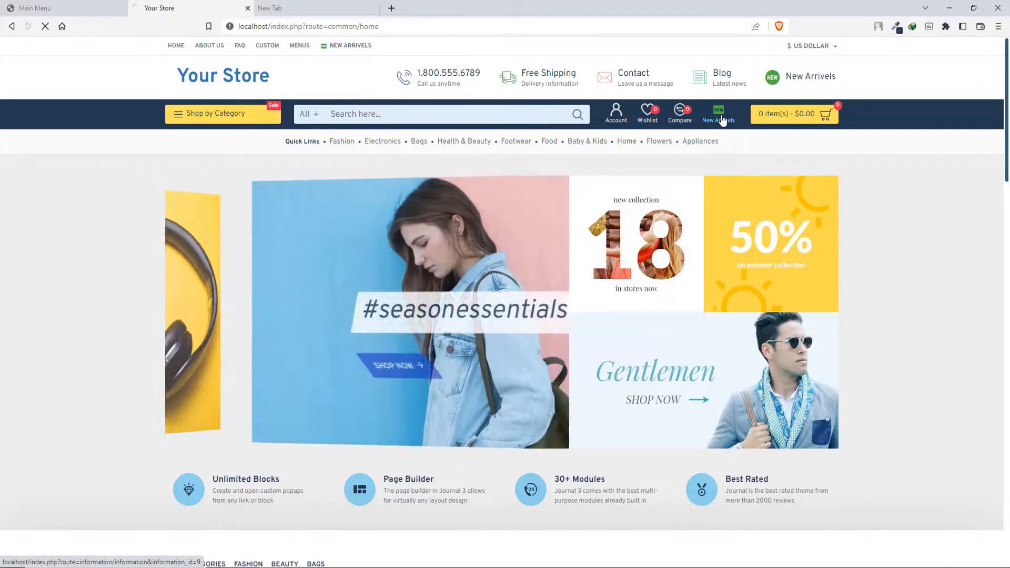
{"action": "scroll", "coordinate": [211, 348], "scroll_direction": "down", "scroll_amount": 8}
{"action": "scroll", "coordinate": [212, 411], "scroll_direction": "up", "scroll_amount": 8}
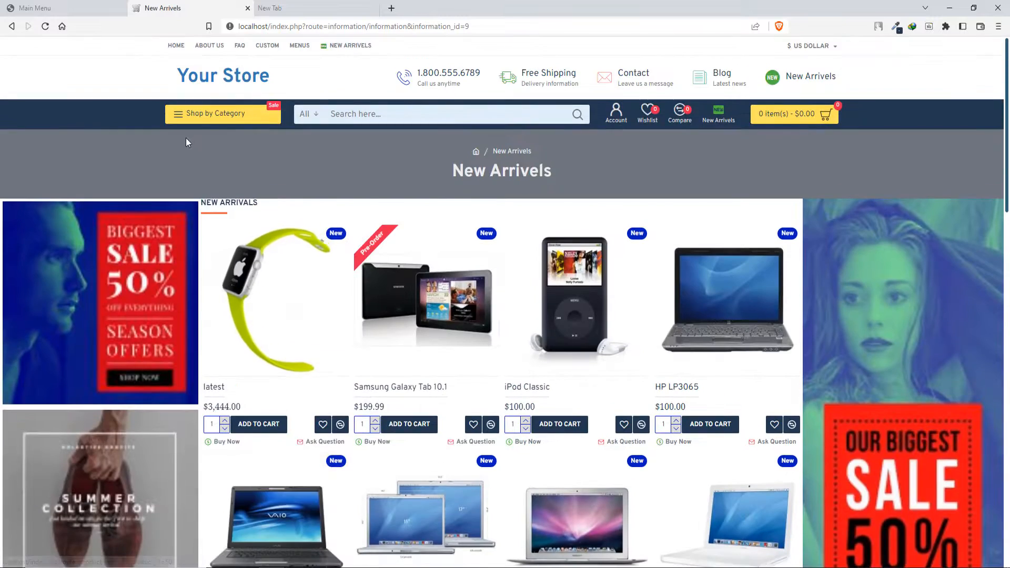
{"action": "left_click", "coordinate": [219, 79]}
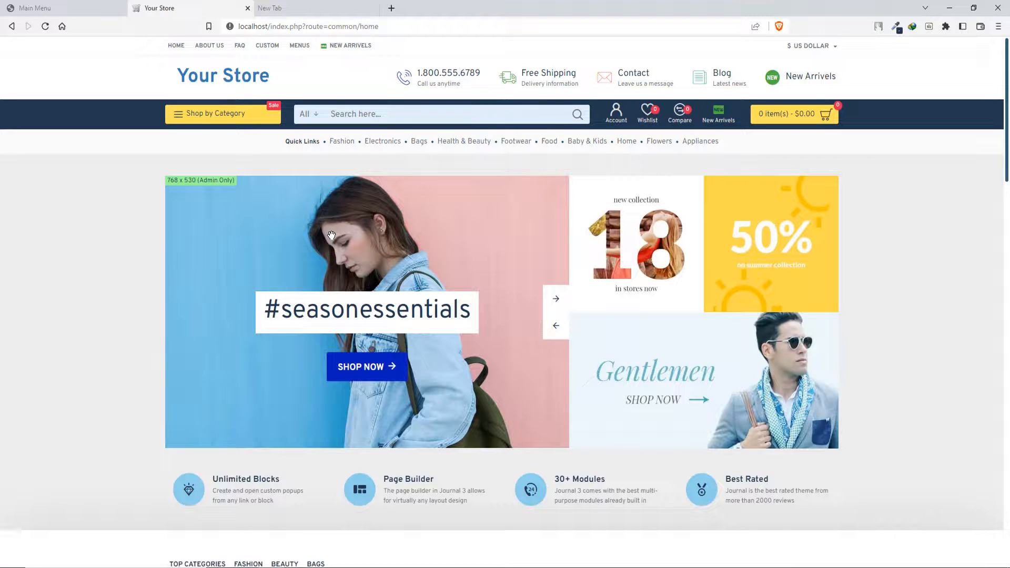
- Open the Custom Form module from Journal's Contact Form modules
{"action": "left_click", "coordinate": [72, 5]}
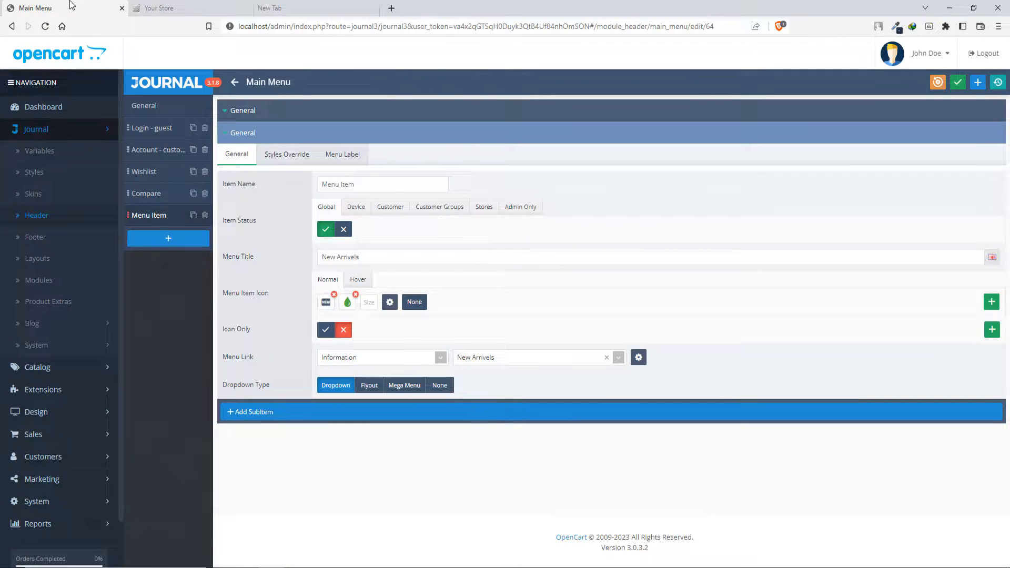
{"action": "left_click", "coordinate": [43, 285]}
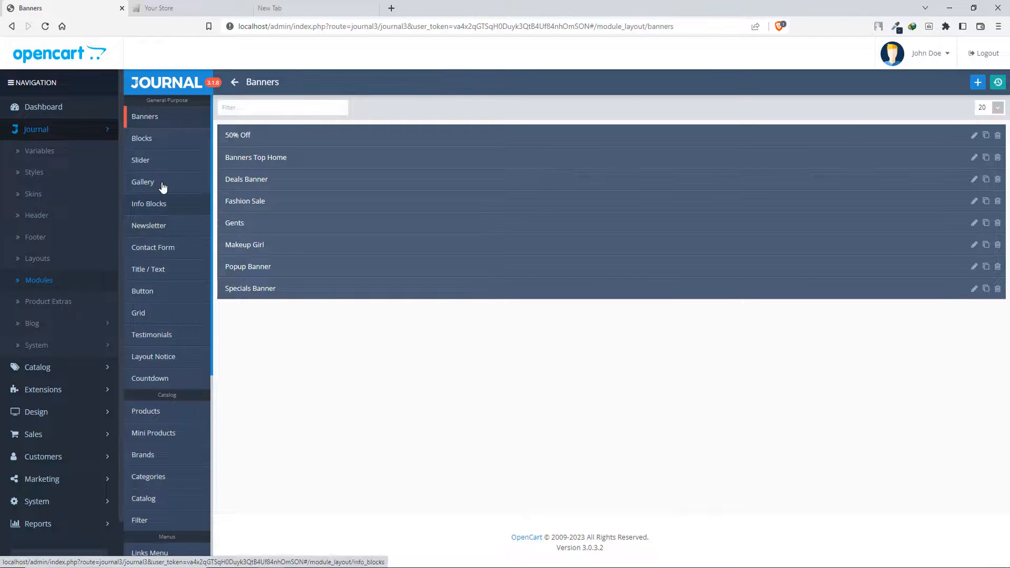
{"action": "left_click", "coordinate": [168, 253]}
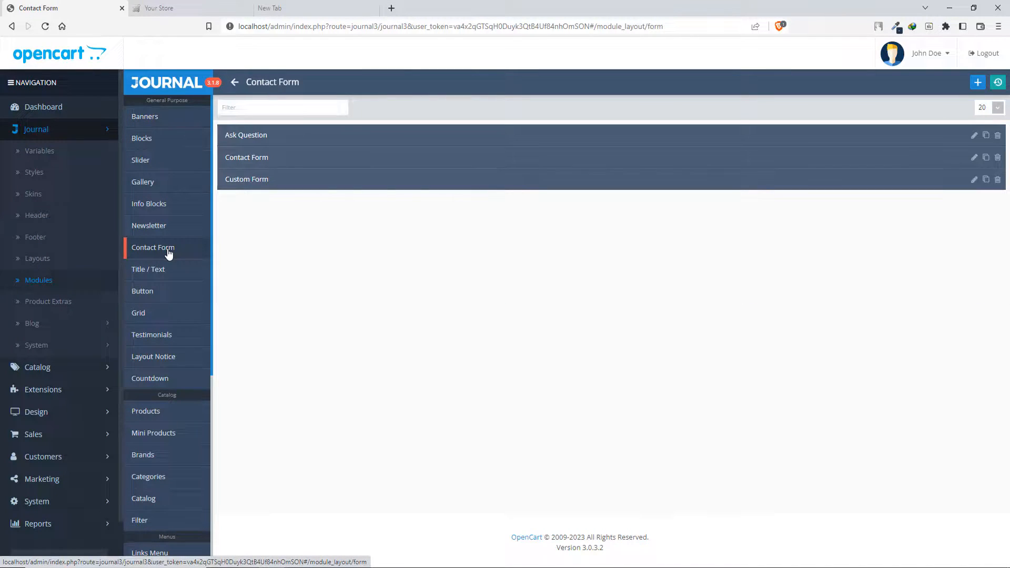
{"action": "left_click", "coordinate": [287, 182]}
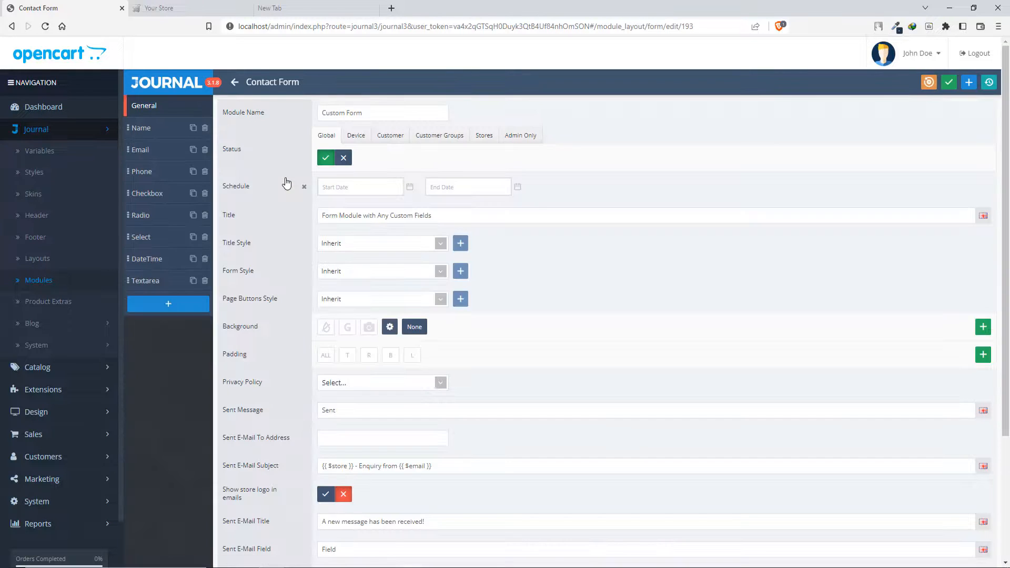
- Examine the Custom Form's individual fields and its general and e-mail settings, and return to the Contact Form module list
{"action": "left_click", "coordinate": [158, 198]}
{"action": "left_click", "coordinate": [156, 214]}
{"action": "left_click", "coordinate": [153, 237]}
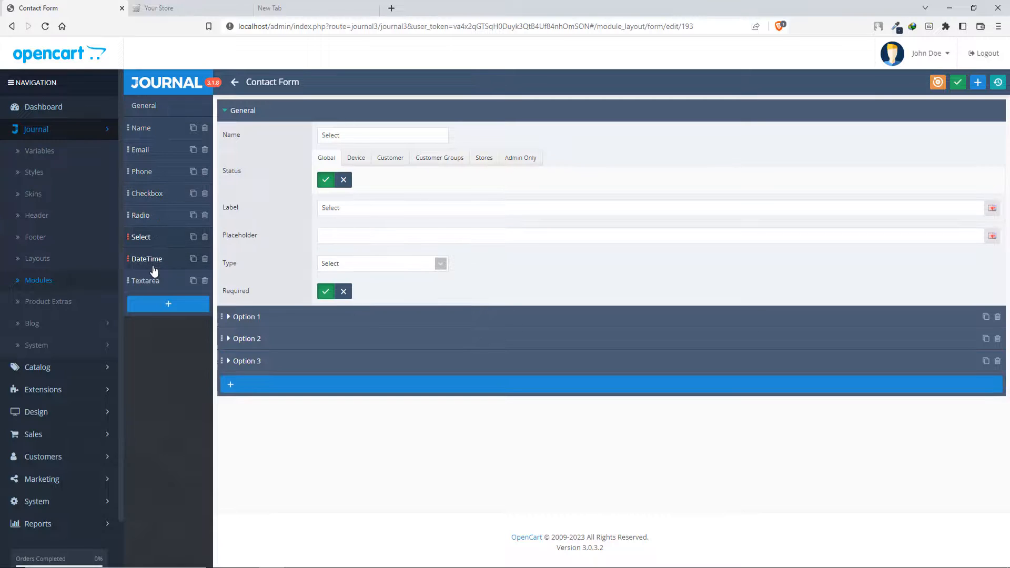
{"action": "left_click", "coordinate": [152, 259]}
{"action": "left_click", "coordinate": [158, 282]}
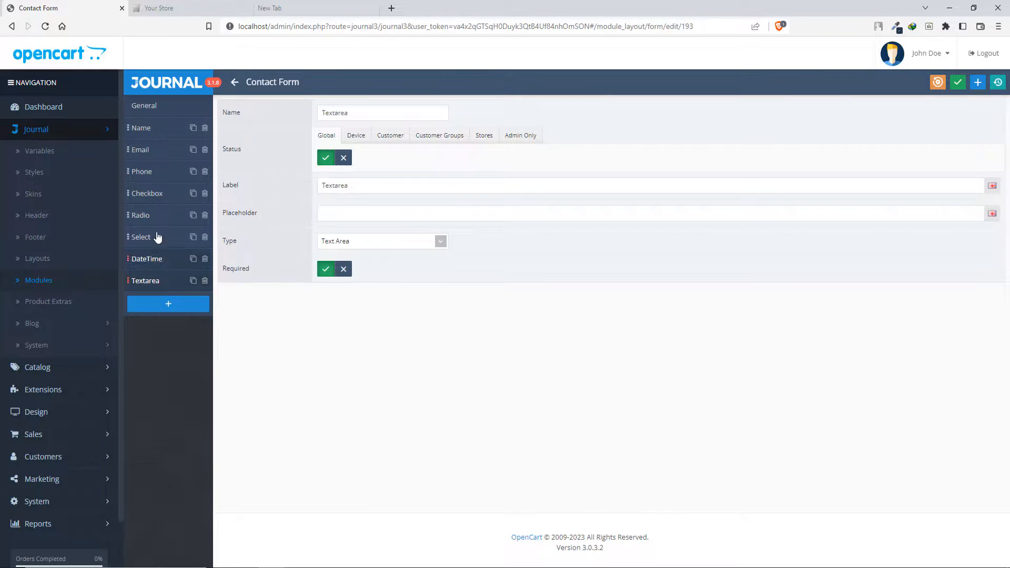
{"action": "left_click", "coordinate": [157, 129]}
{"action": "left_click", "coordinate": [152, 107]}
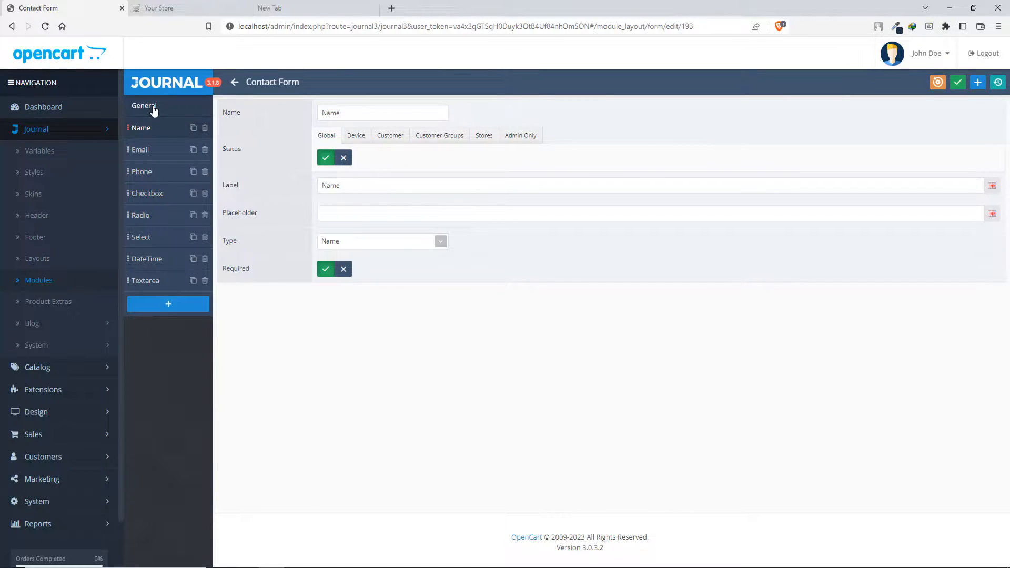
{"action": "scroll", "coordinate": [726, 273], "scroll_direction": "down", "scroll_amount": 3}
{"action": "scroll", "coordinate": [725, 274], "scroll_direction": "down", "scroll_amount": 1}
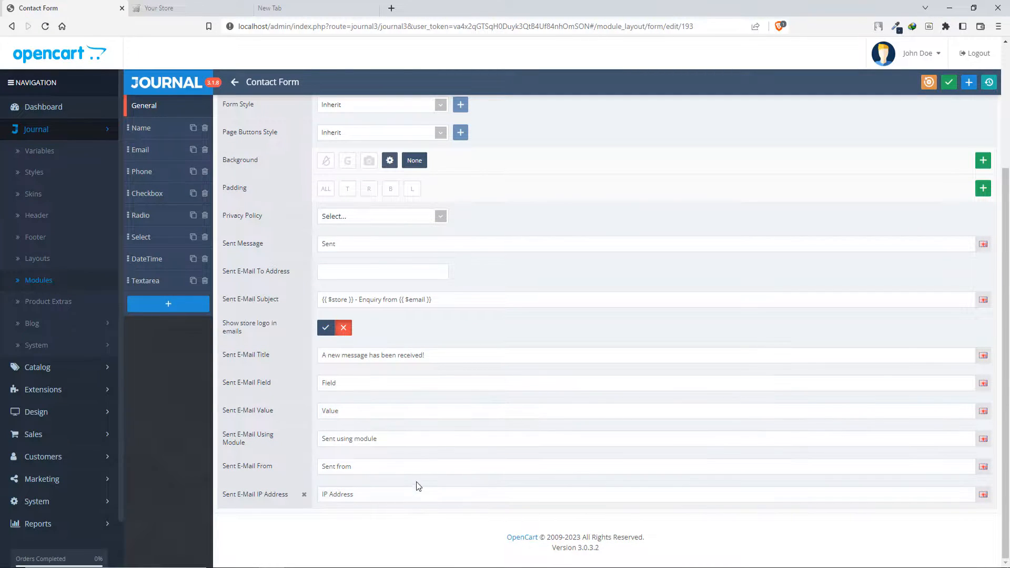
{"action": "scroll", "coordinate": [417, 481], "scroll_direction": "up", "scroll_amount": 3}
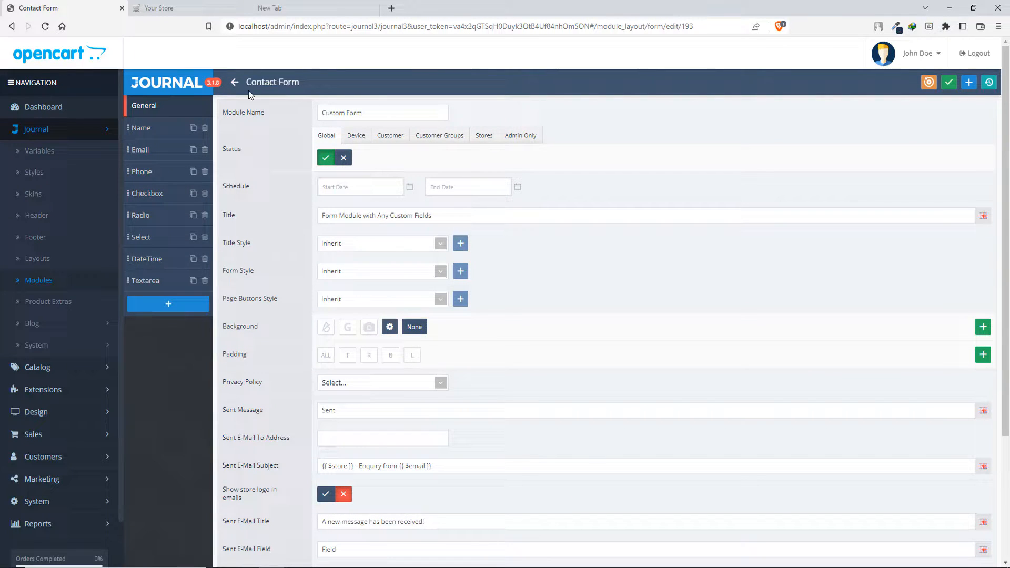
{"action": "left_click", "coordinate": [235, 83]}
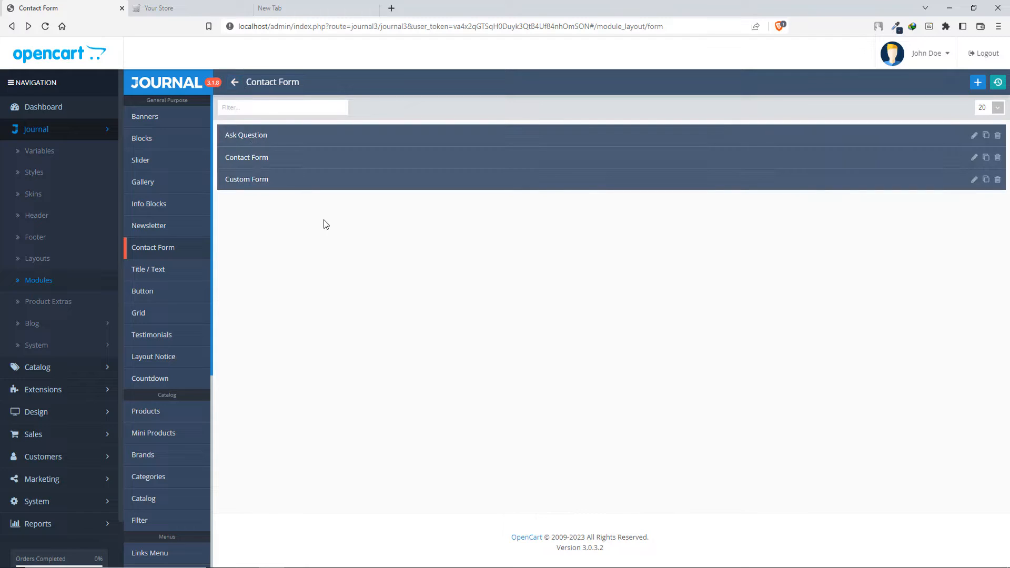